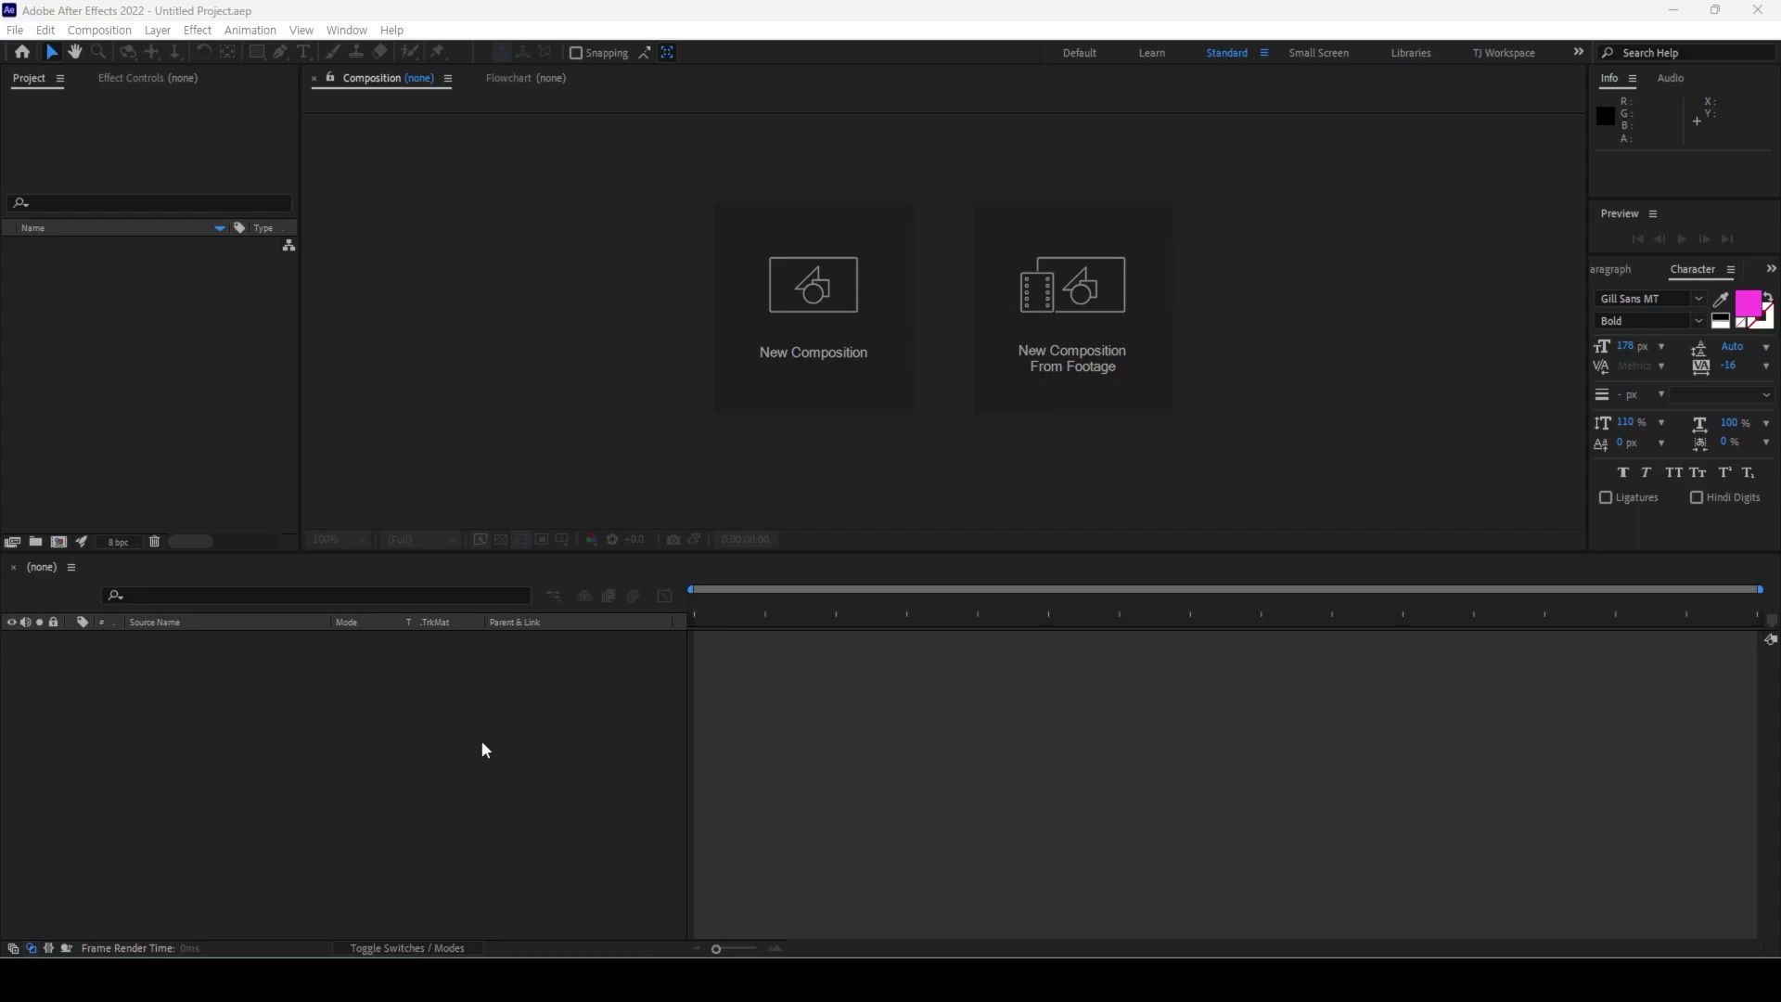
# Step: Create the composition Comp 1 at 1920 × 1080, 30 fps and 10 seconds, and activate the Horizontal Type tool
pyautogui.click(483, 748)
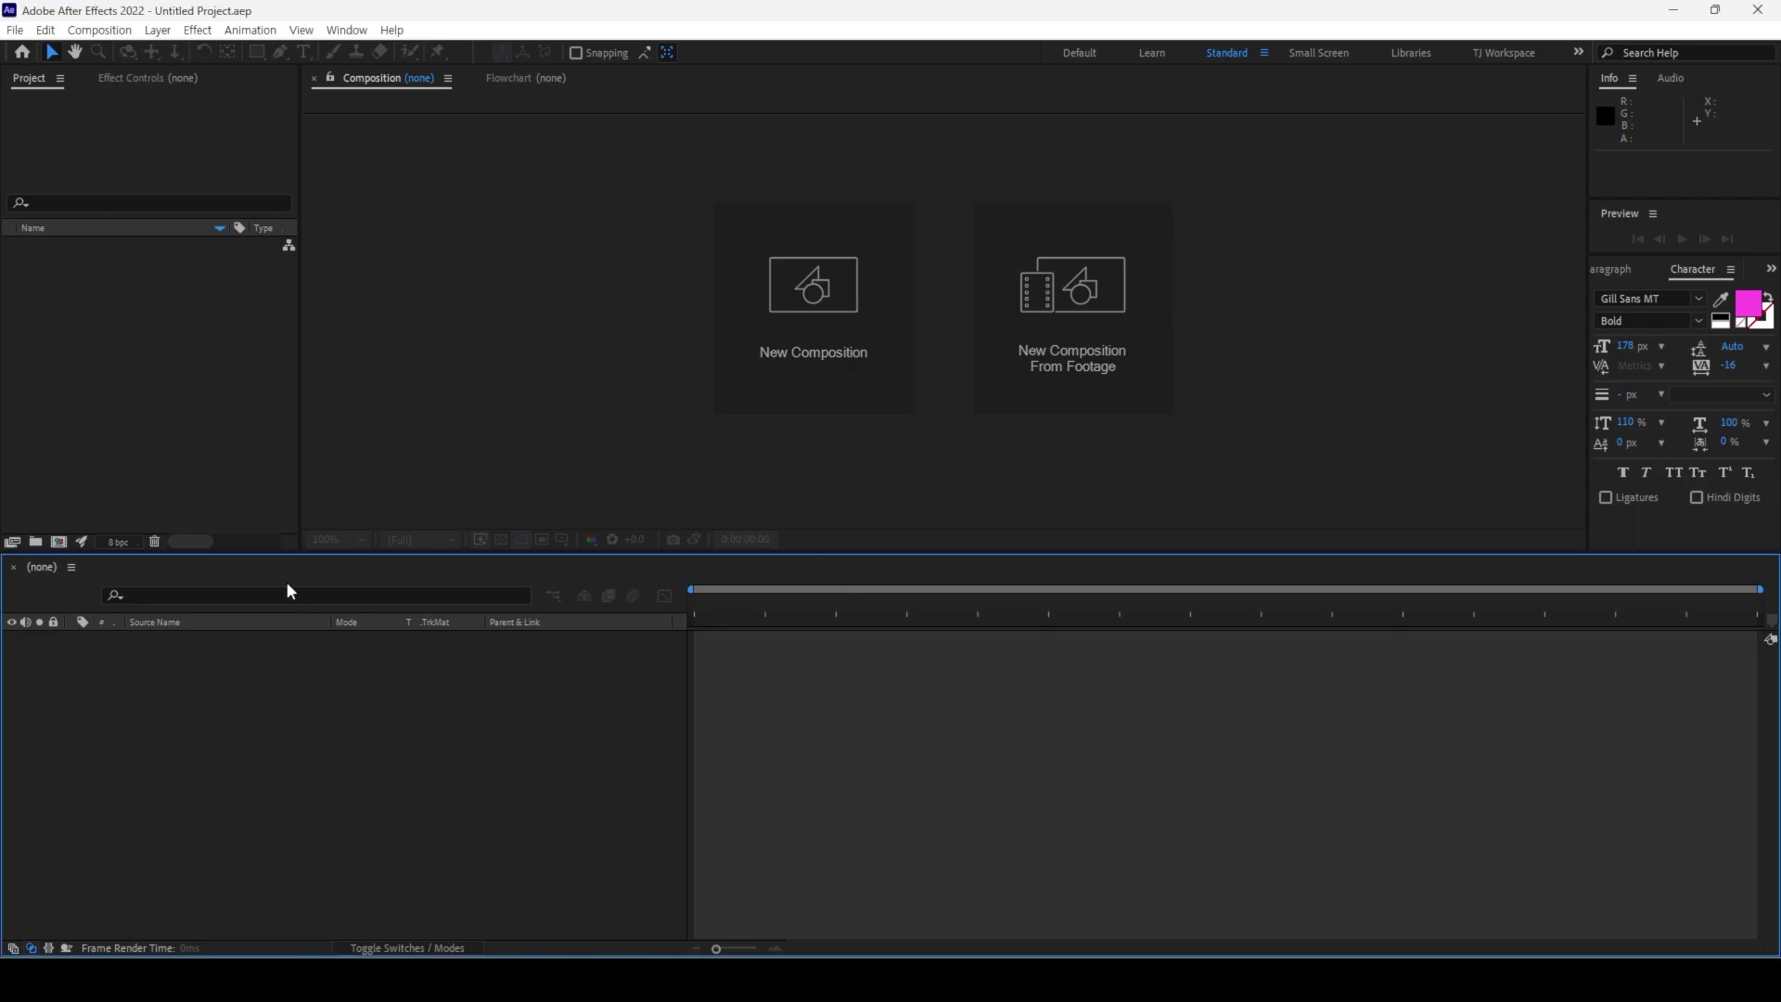
pyautogui.click(793, 353)
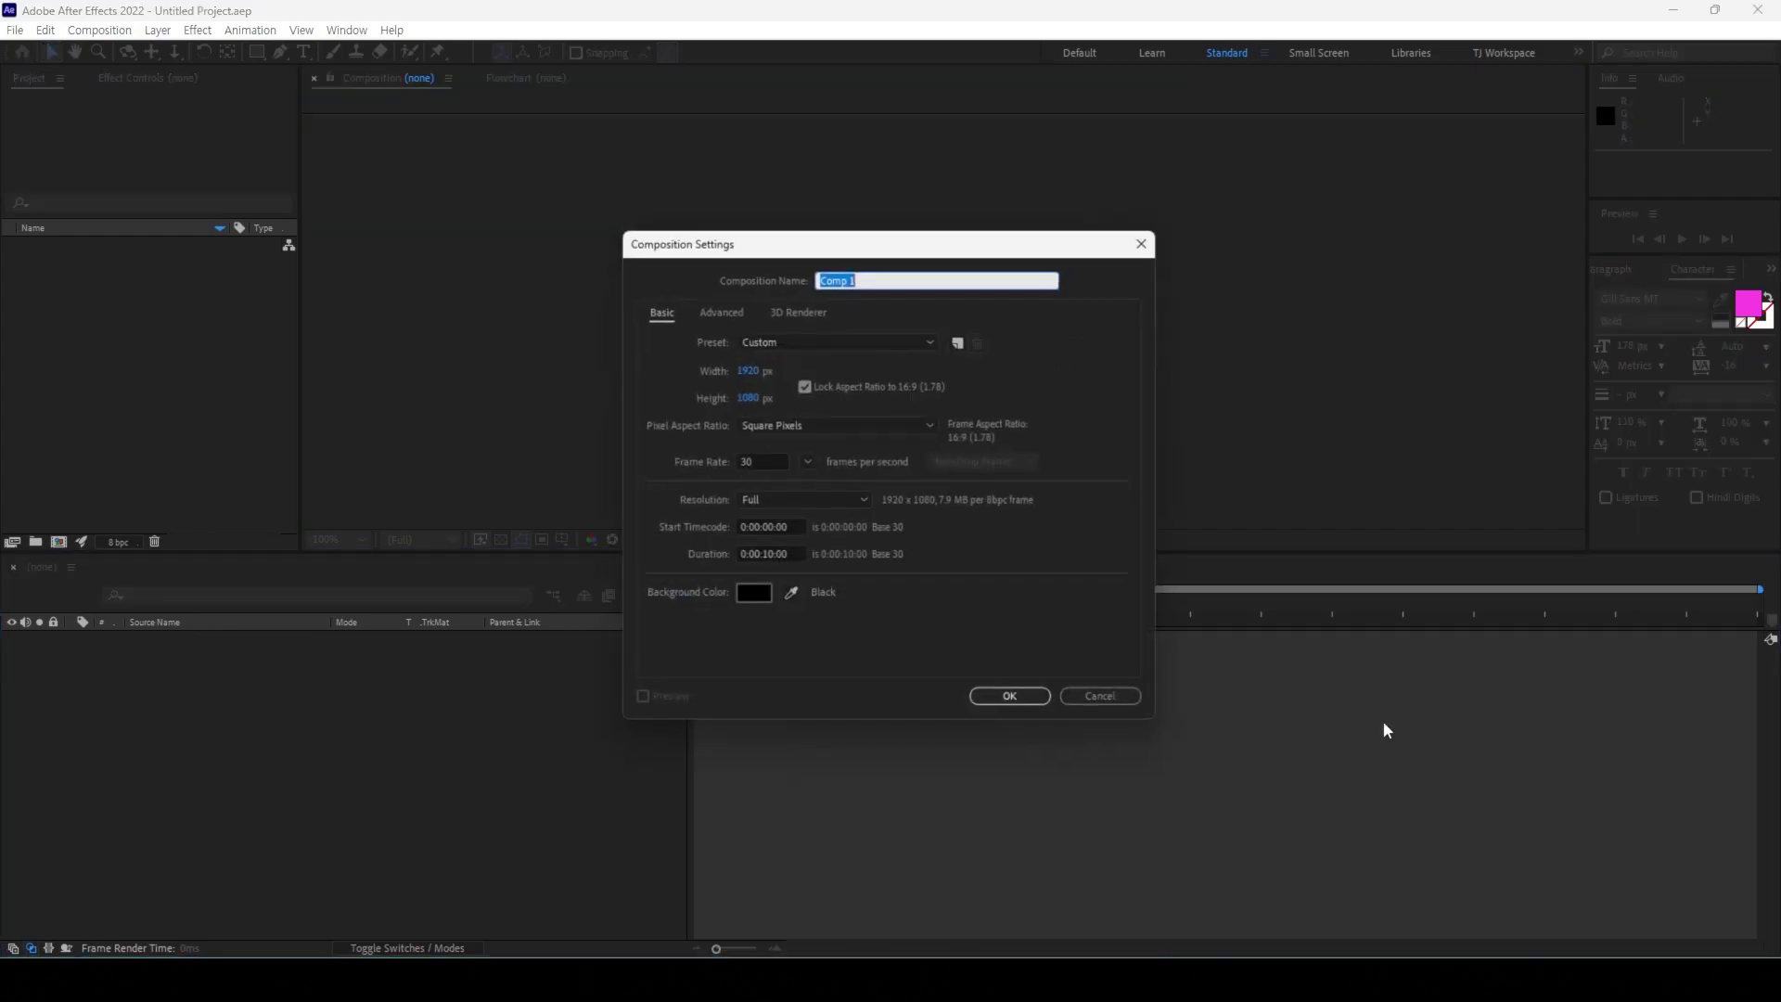
pyautogui.click(1016, 708)
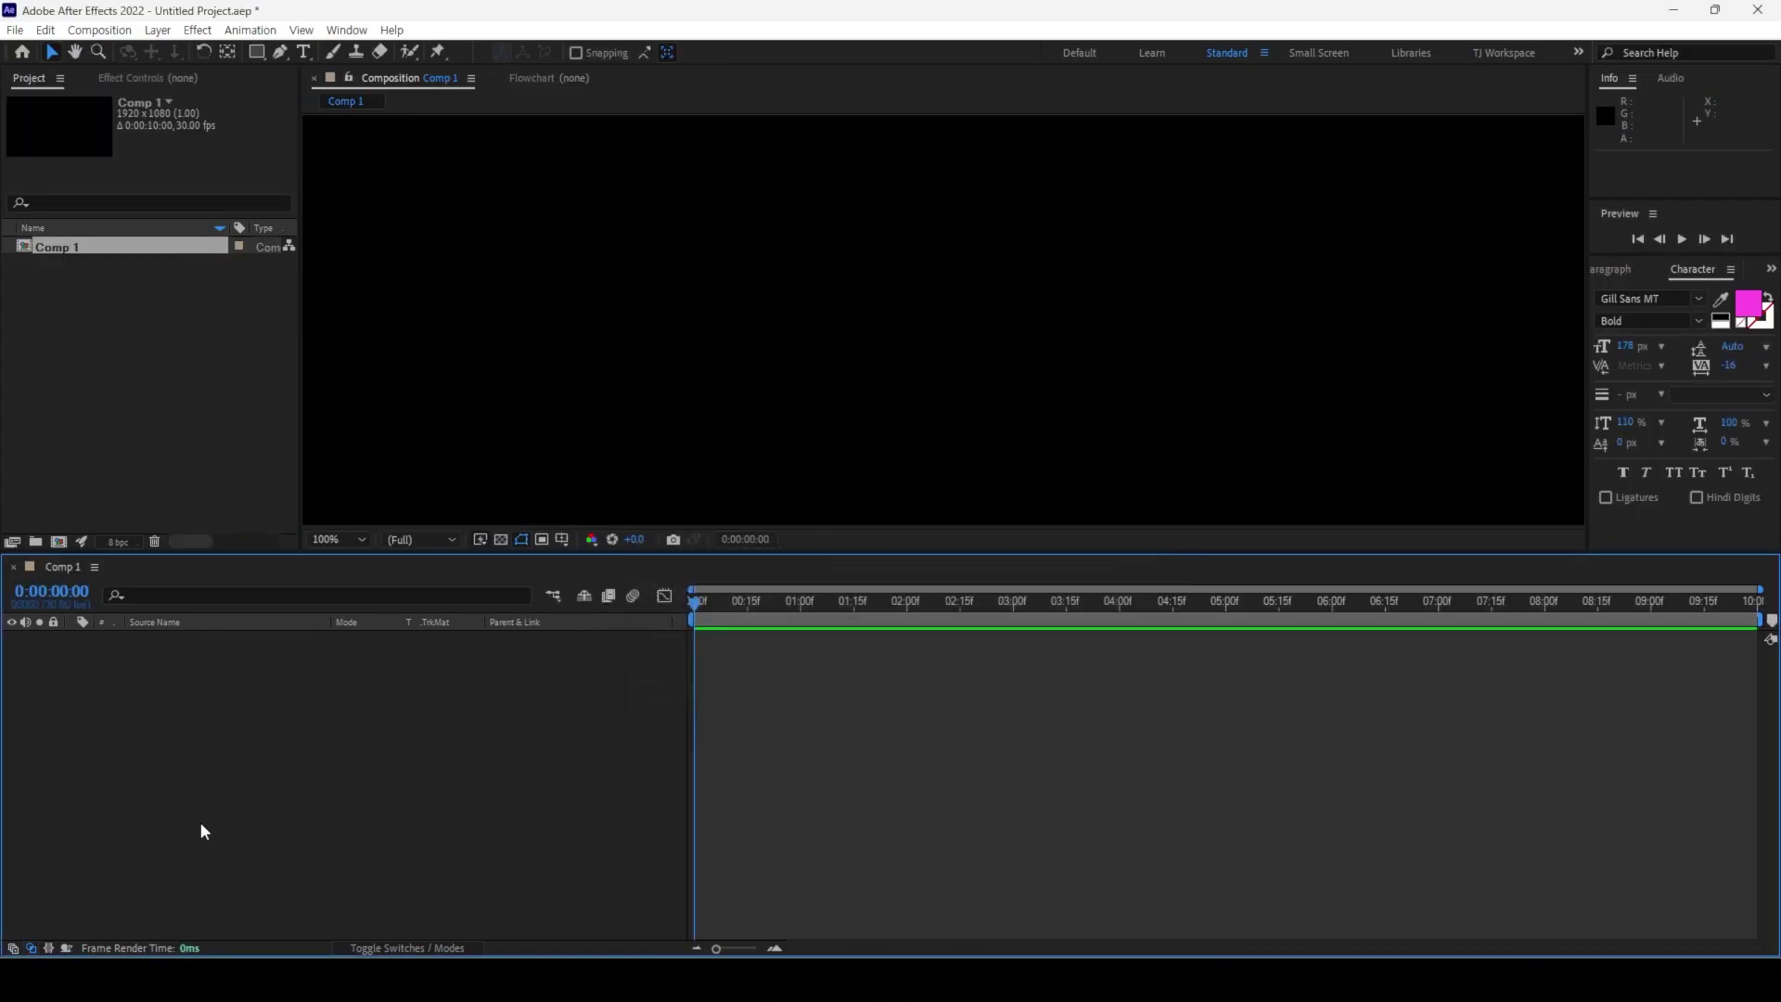
pyautogui.click(303, 52)
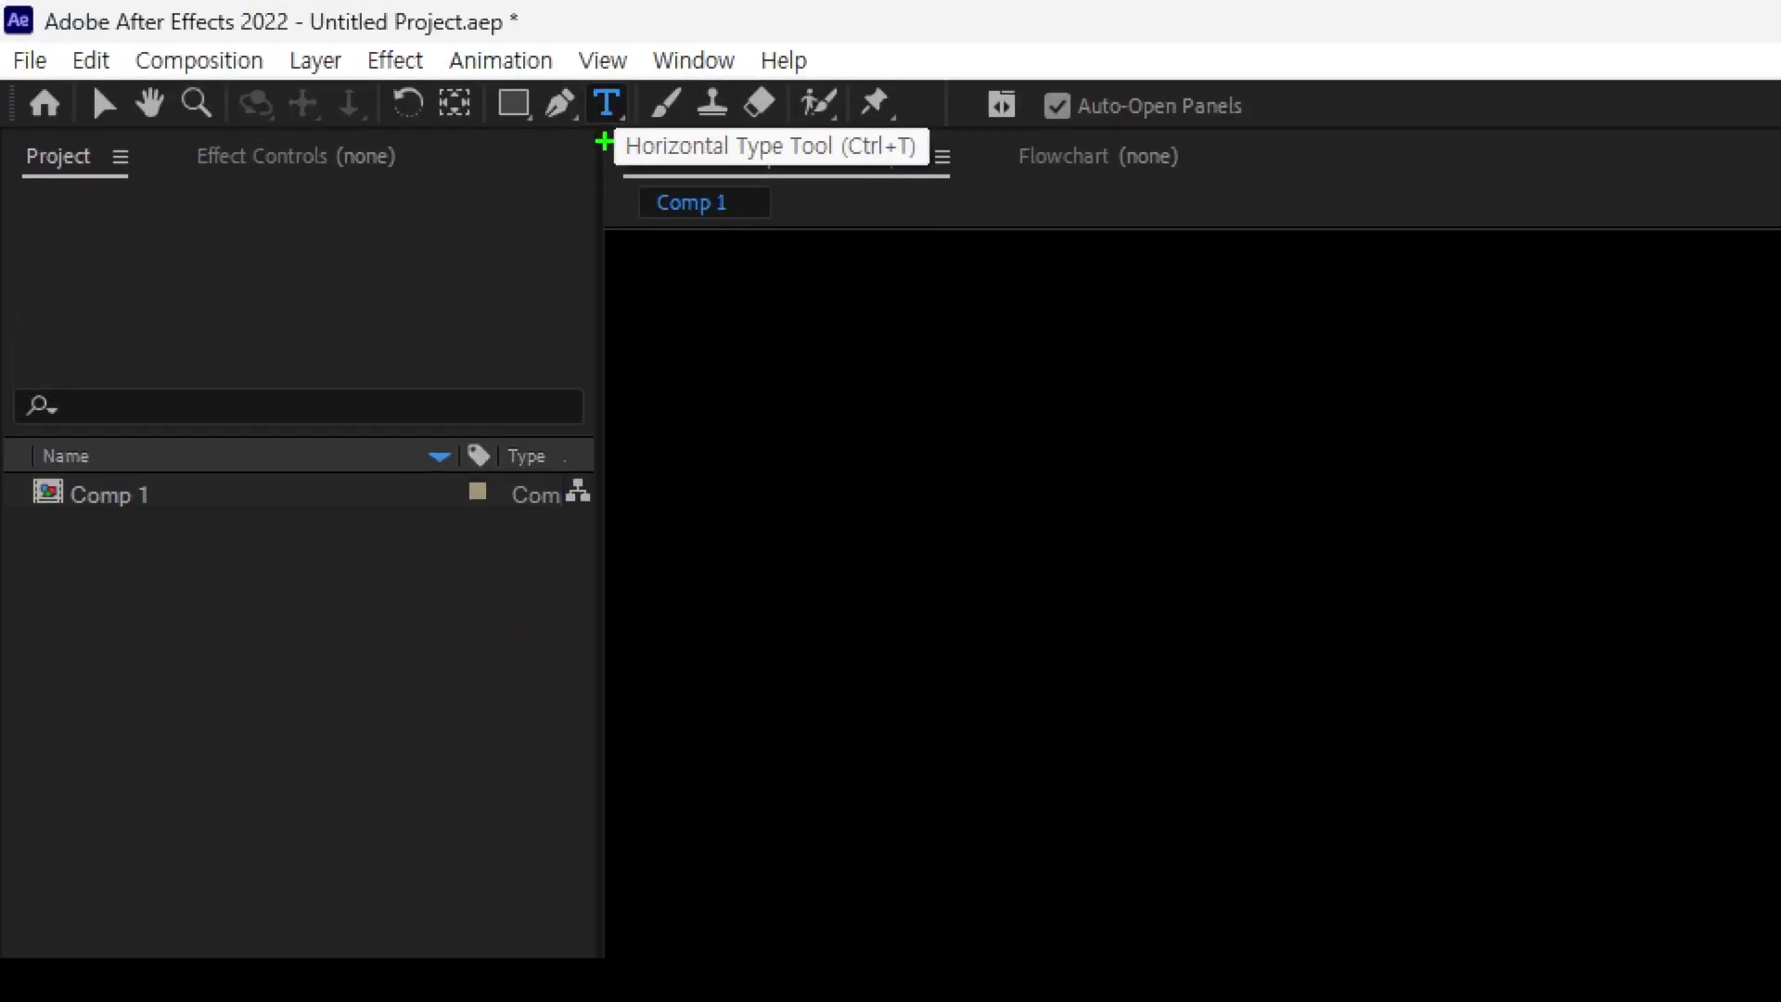
pyautogui.moveTo(367, 86); pyautogui.dragTo(379, 55)
pyautogui.hotkey('ctrl', 'z')
pyautogui.moveTo(576, 76); pyautogui.dragTo(628, 131)
pyautogui.press('Escape')
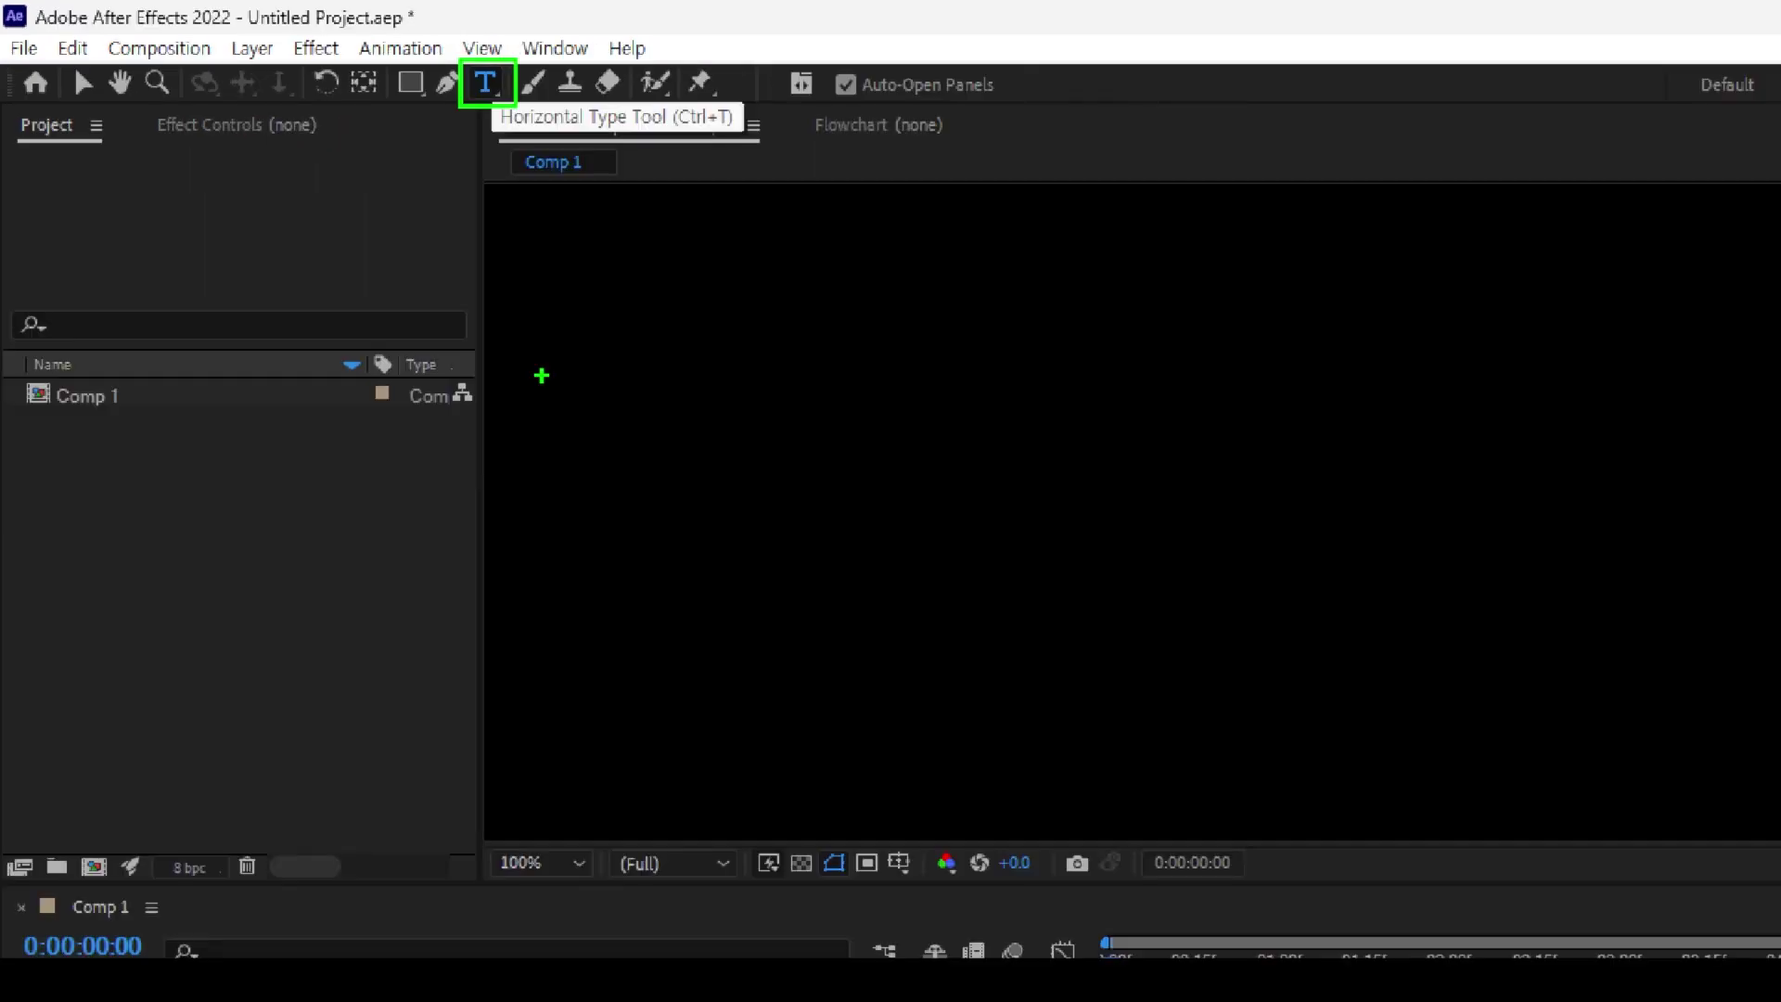
pyautogui.click(365, 658)
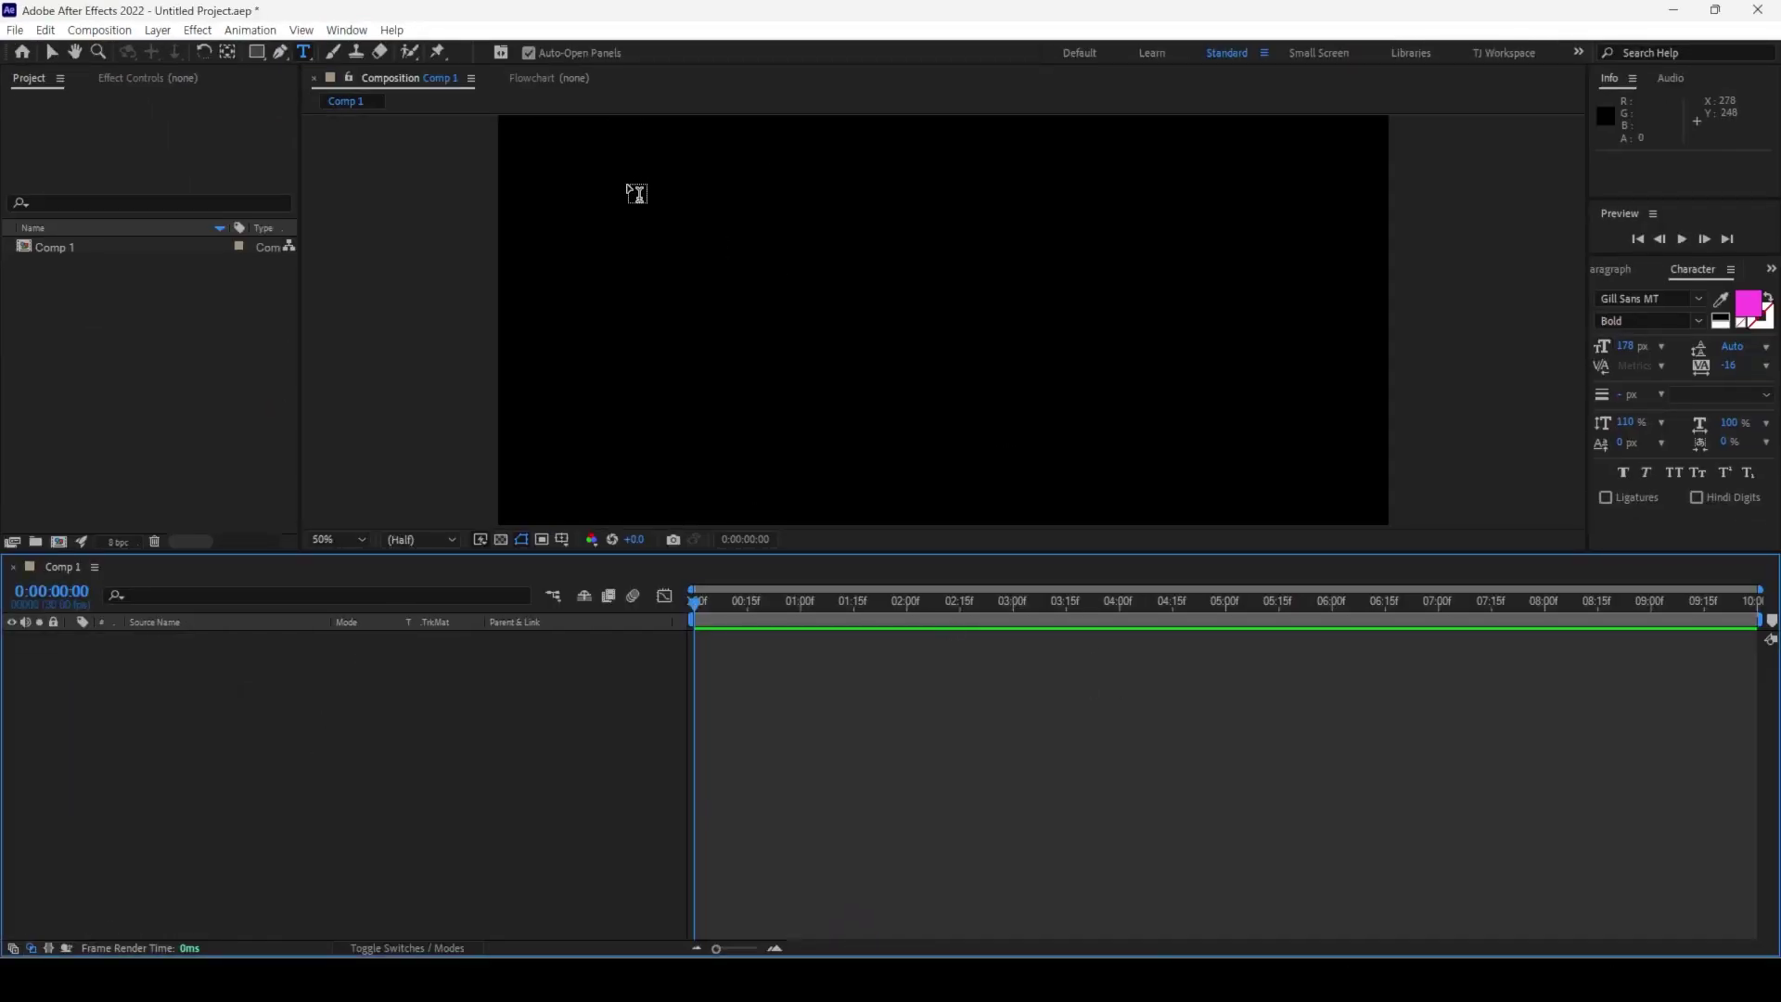
# Step: Add a horizontal text layer reading "MOVING EDGE CLASS" near the middle of the composition
pyautogui.press(',')
pyautogui.press(',')
pyautogui.press(',')
pyautogui.press(',')
pyautogui.press('.')
pyautogui.press('.')
pyautogui.moveTo(842, 553); pyautogui.dragTo(841, 646)
pyautogui.click(304, 52)
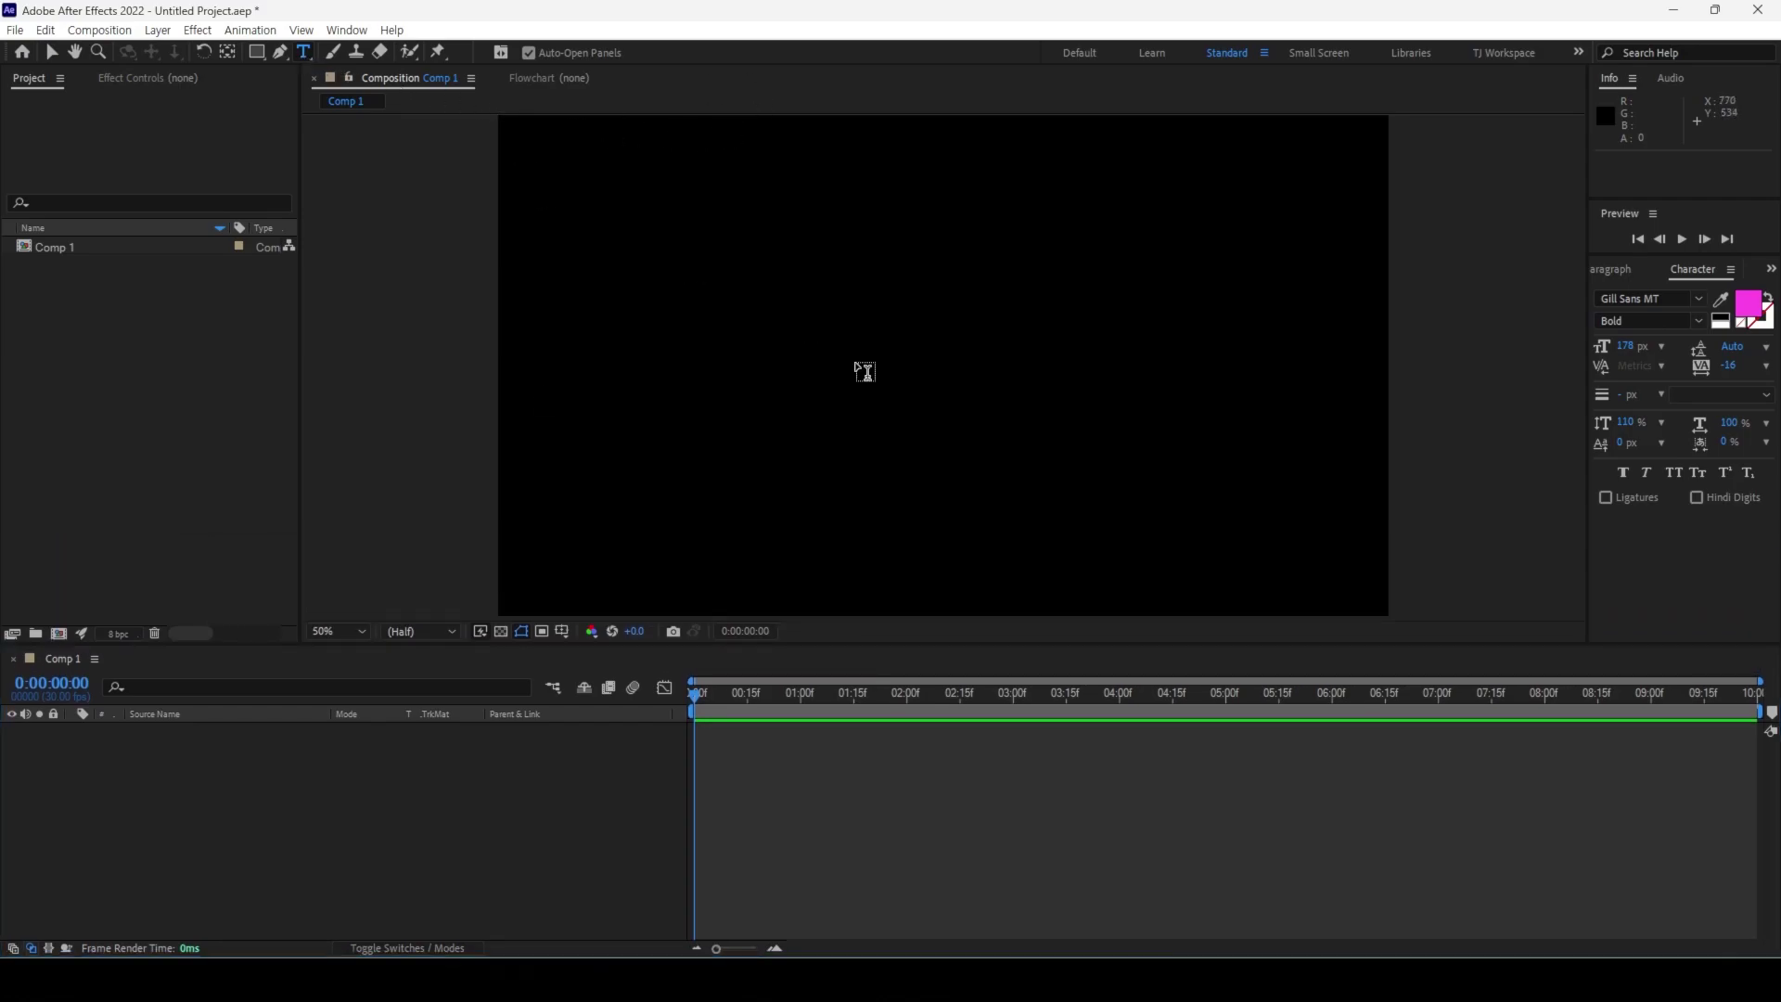
pyautogui.click(855, 363)
pyautogui.write('MOVING EDGE CLASS')
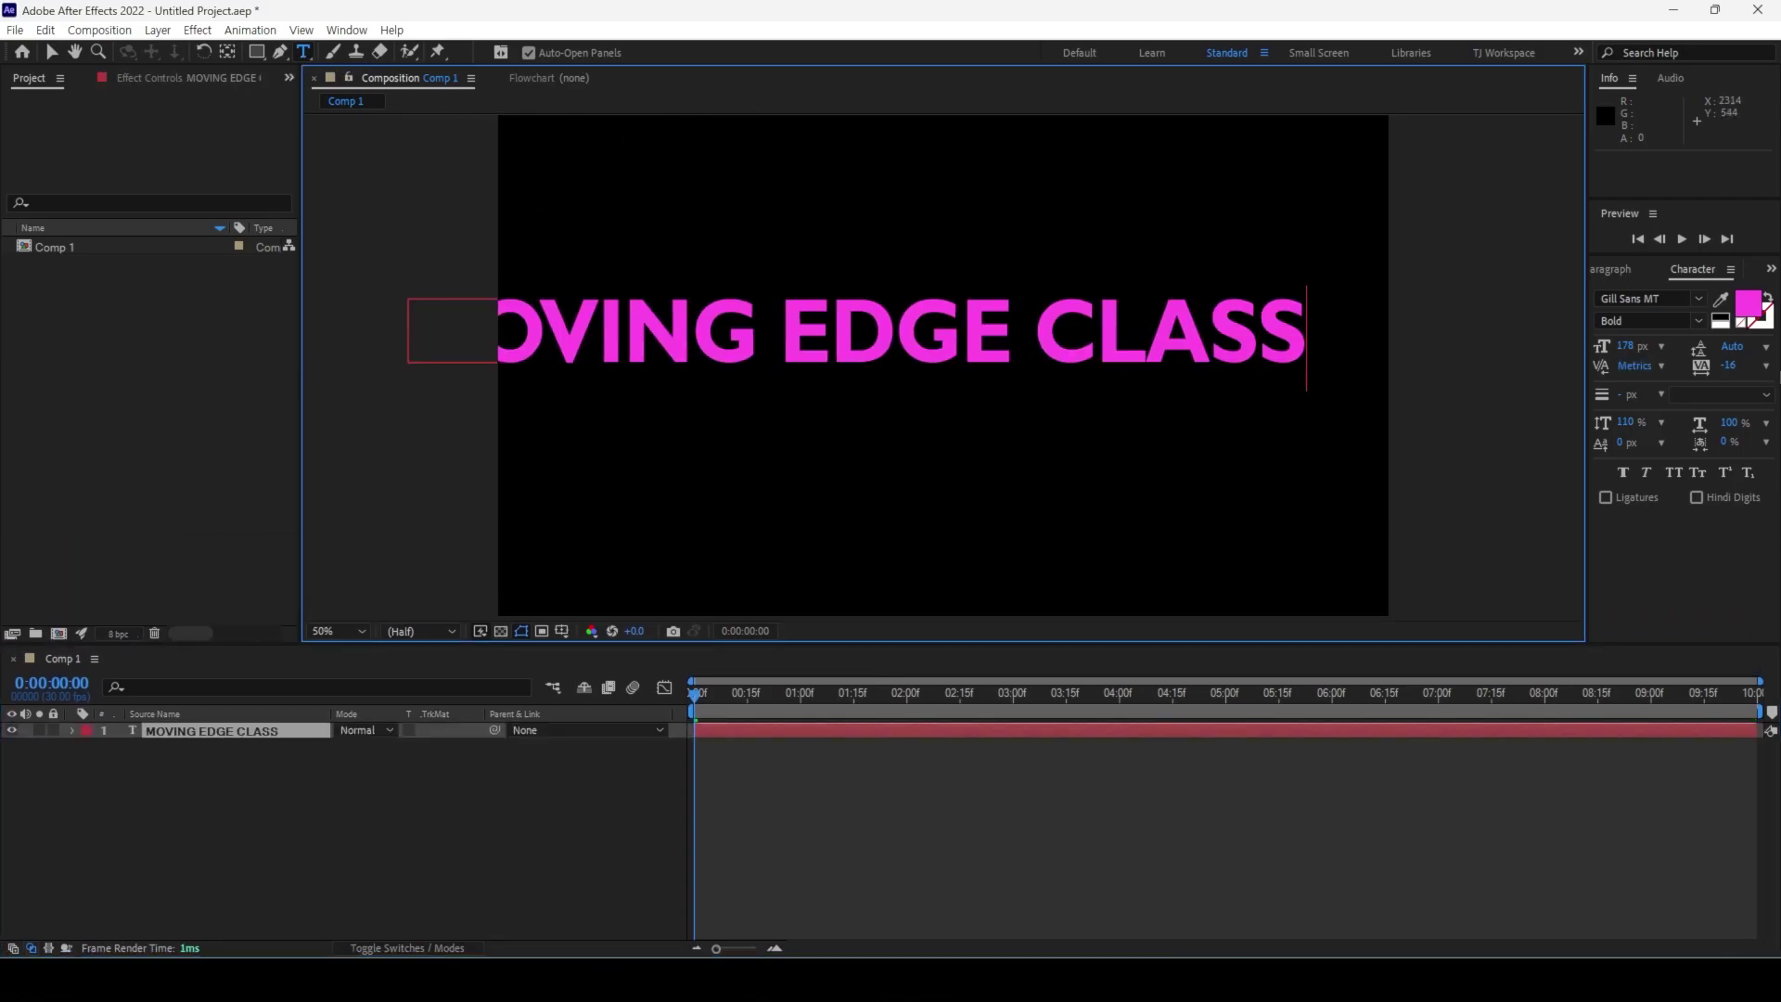
# Step: Reduce the text's font size to 123 px and center the text layer in the composition
pyautogui.click(51, 52)
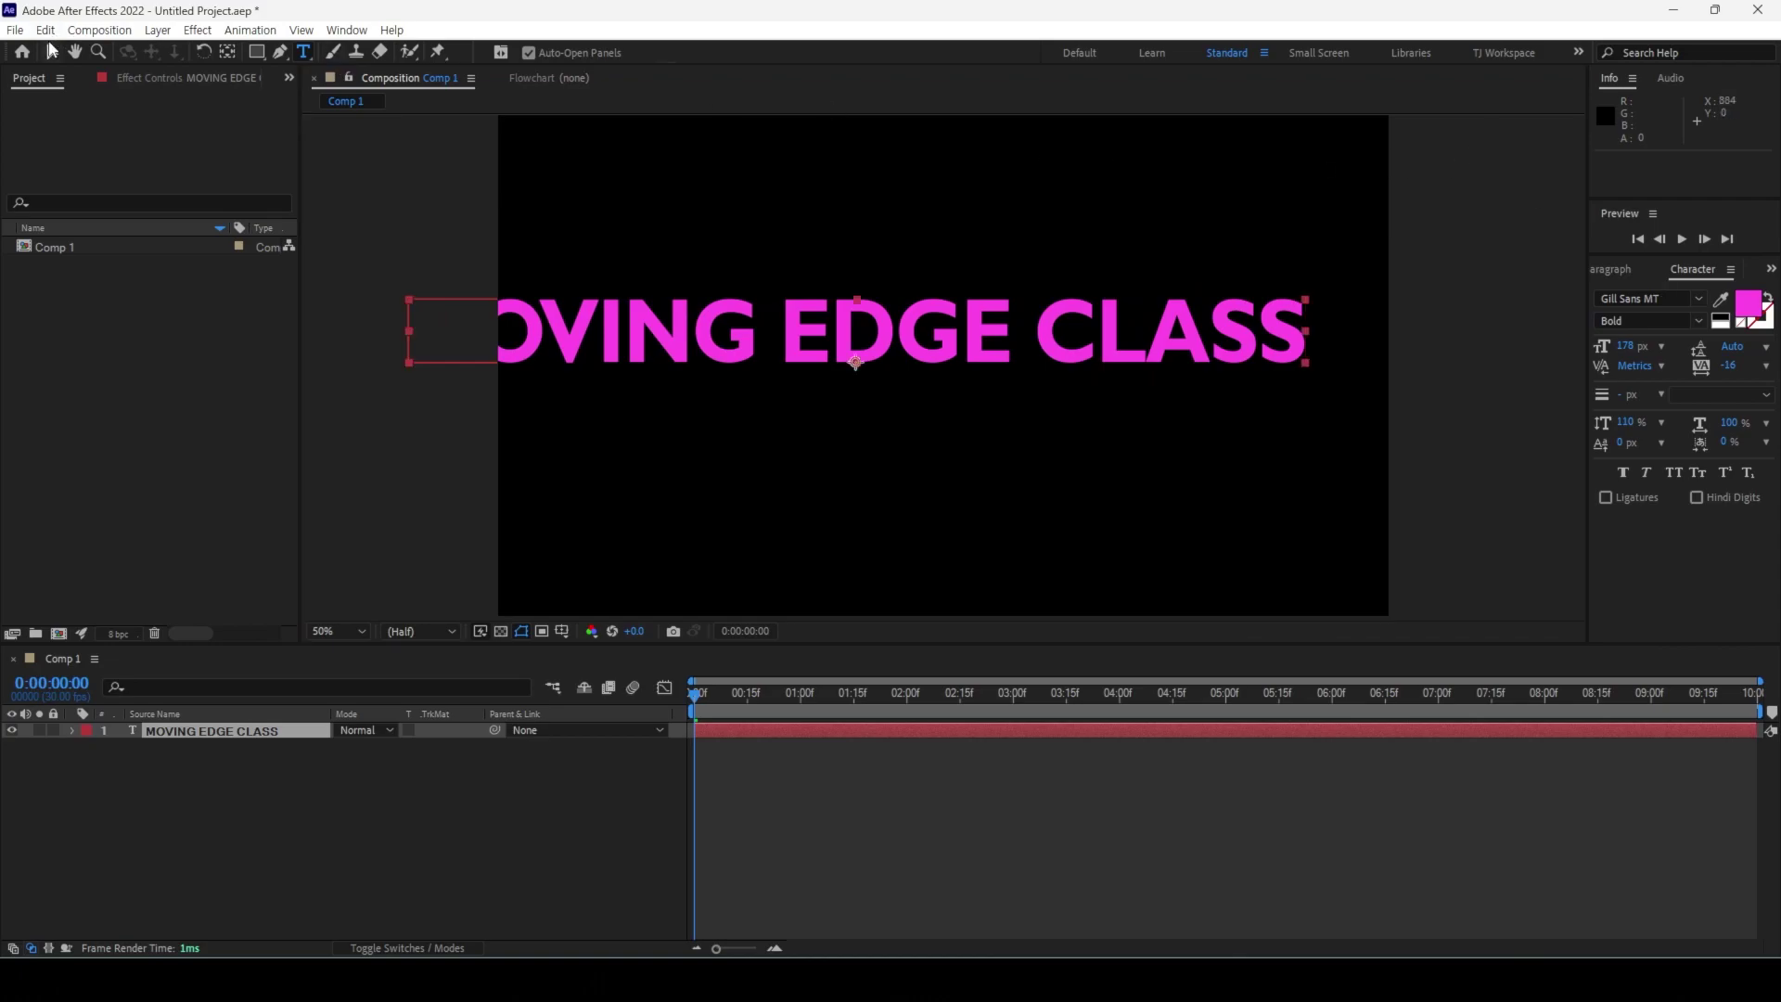
pyautogui.moveTo(995, 359); pyautogui.dragTo(1063, 372)
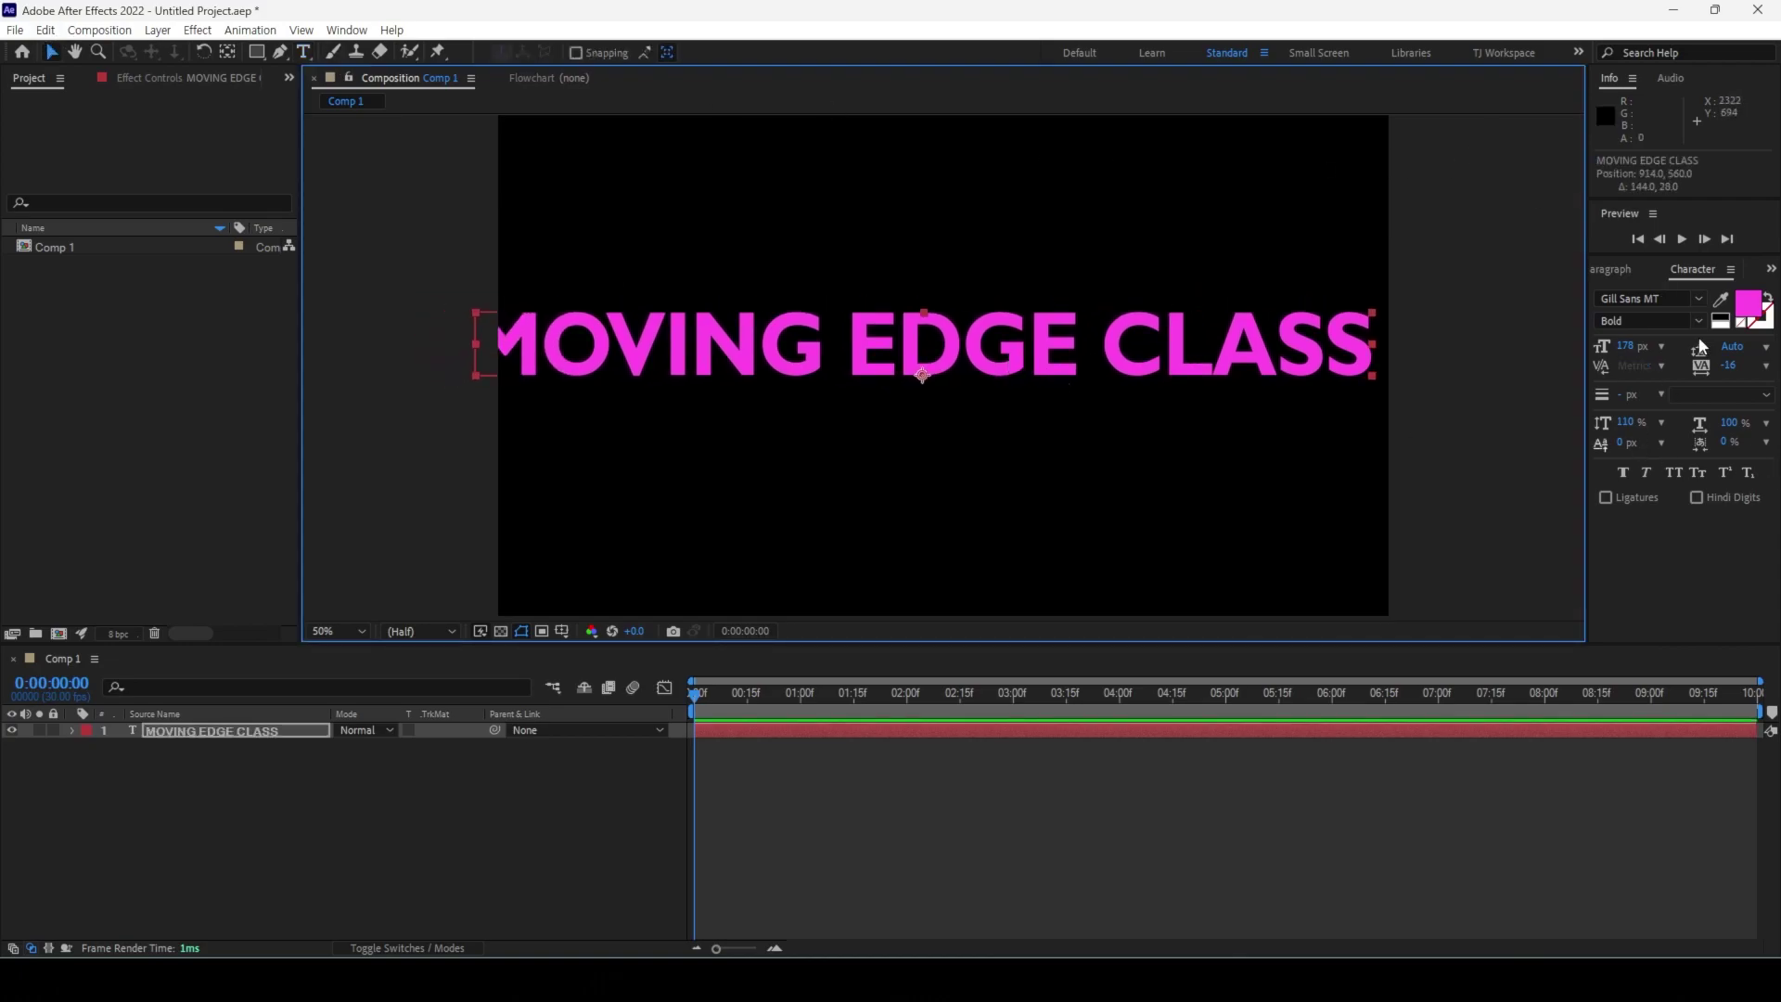
pyautogui.moveTo(1618, 352); pyautogui.dragTo(1630, 363)
pyautogui.moveTo(961, 366); pyautogui.dragTo(969, 371)
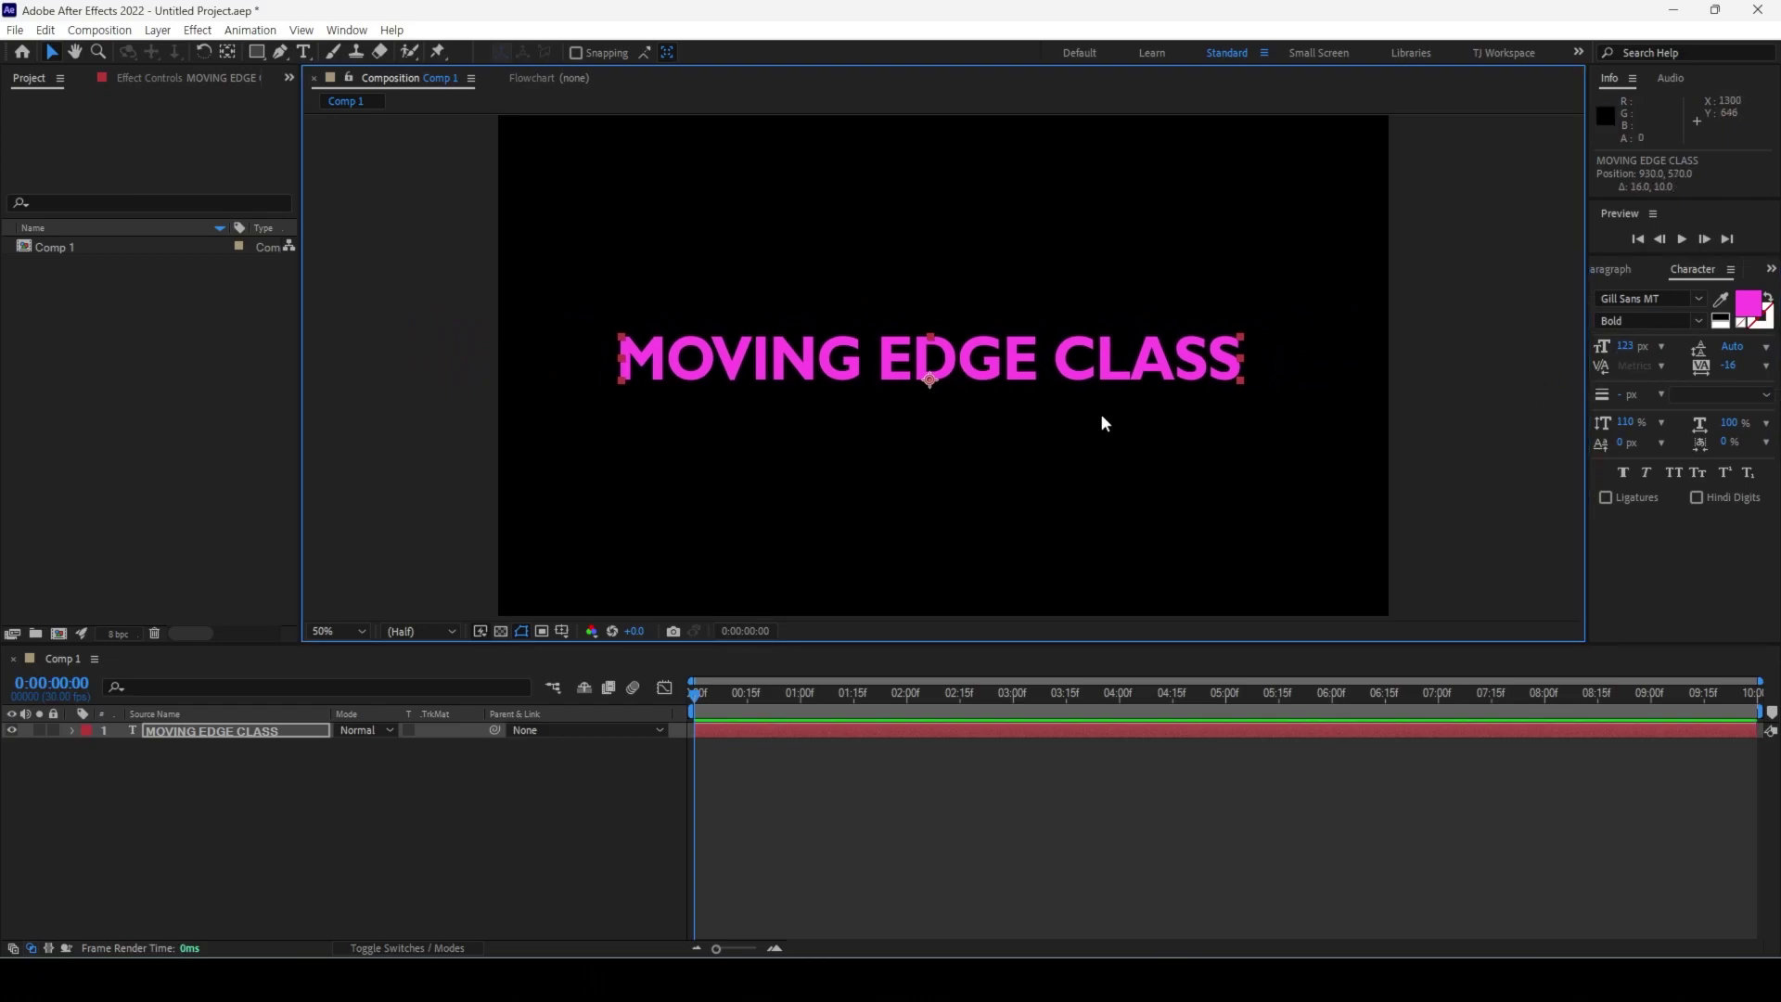
pyautogui.moveTo(889, 386); pyautogui.dragTo(915, 393)
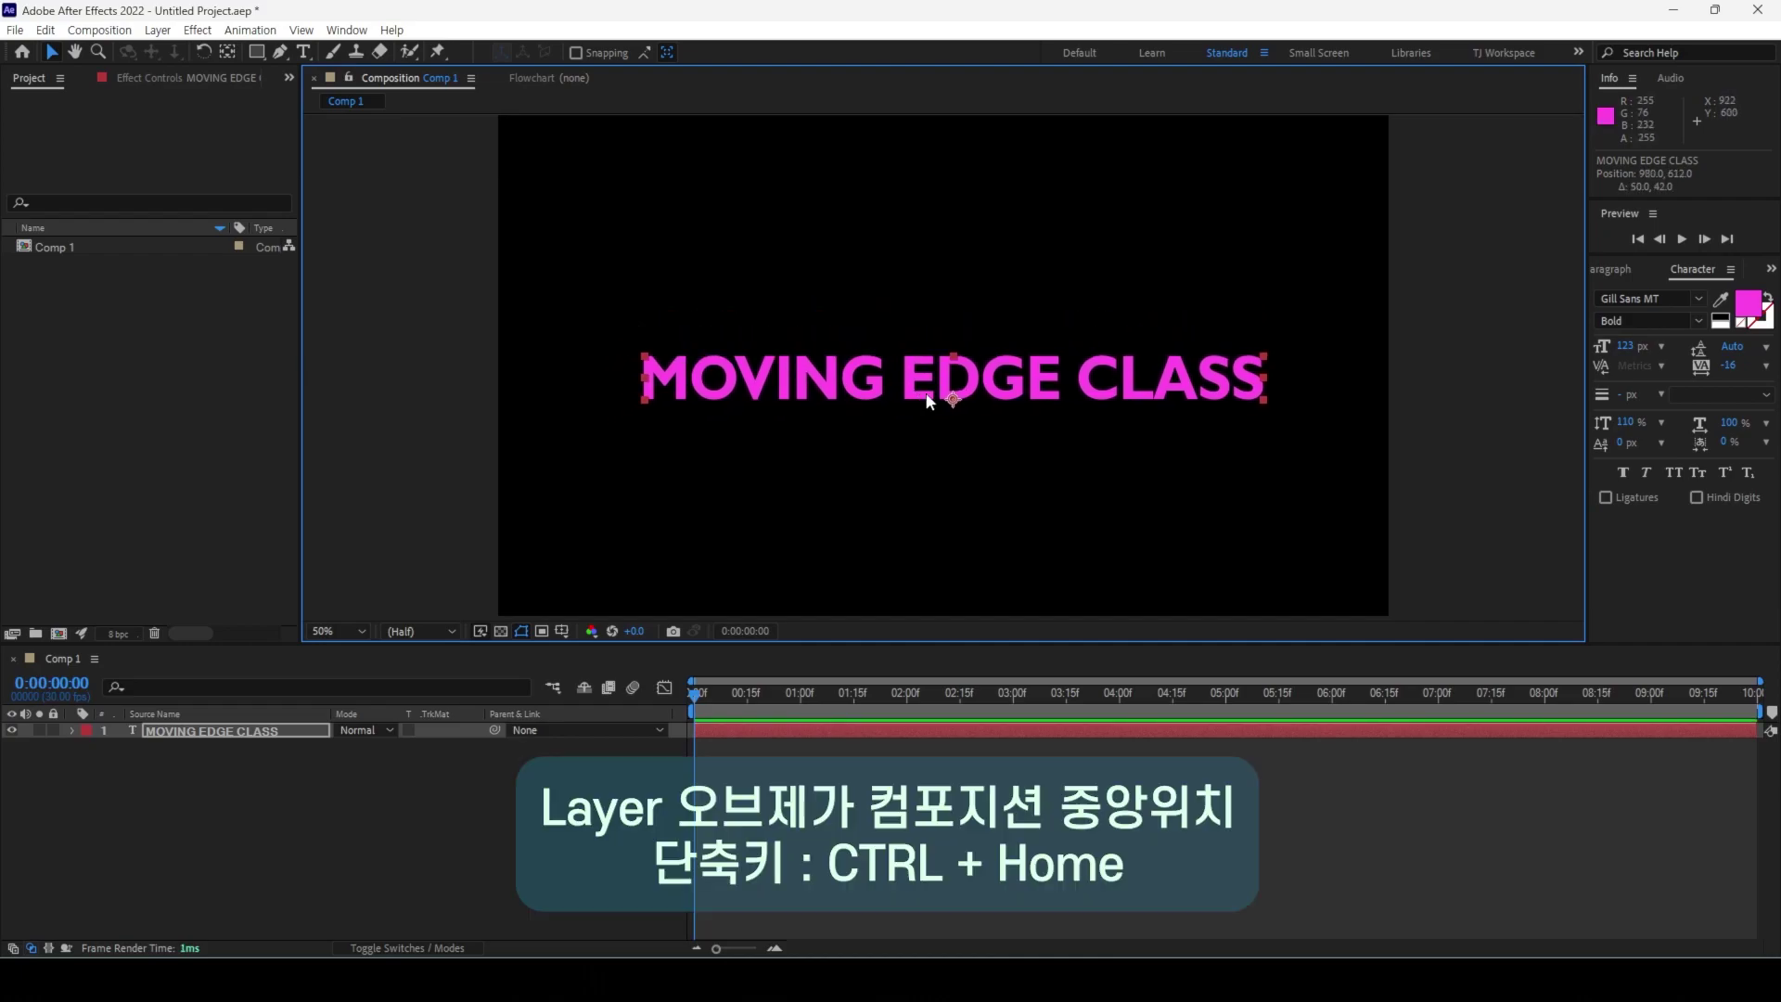
pyautogui.hotkey('ctrl', 'Home')
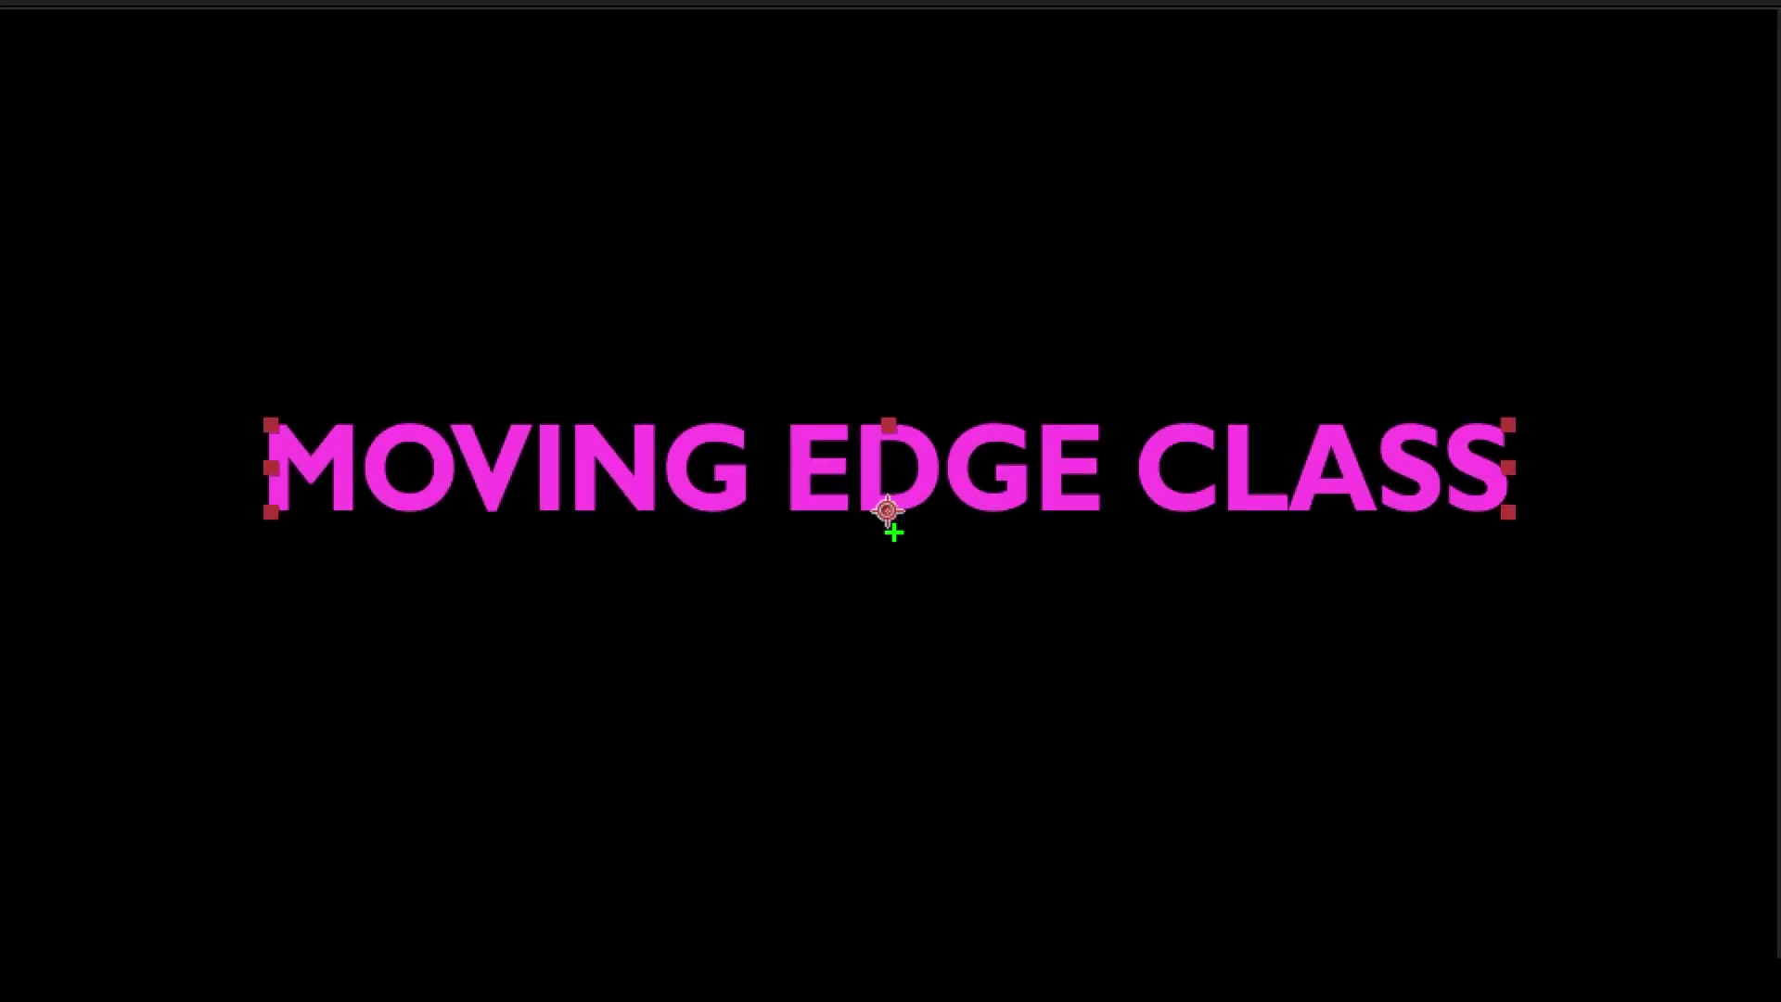
# Step: Examine the text's anchor point against the composition center using the title/action safe guides
pyautogui.moveTo(893, 533)
pyautogui.mouseDown()
pyautogui.moveTo(880, 506)
pyautogui.moveTo(905, 501)
pyautogui.moveTo(870, 531)
pyautogui.mouseUp()
pyautogui.moveTo(254, 416)
pyautogui.mouseDown()
pyautogui.moveTo(835, 416)
pyautogui.moveTo(1513, 482)
pyautogui.moveTo(1489, 513)
pyautogui.mouseUp()
pyautogui.moveTo(891, 525)
pyautogui.mouseDown()
pyautogui.moveTo(917, 582)
pyautogui.moveTo(976, 503)
pyautogui.mouseUp()
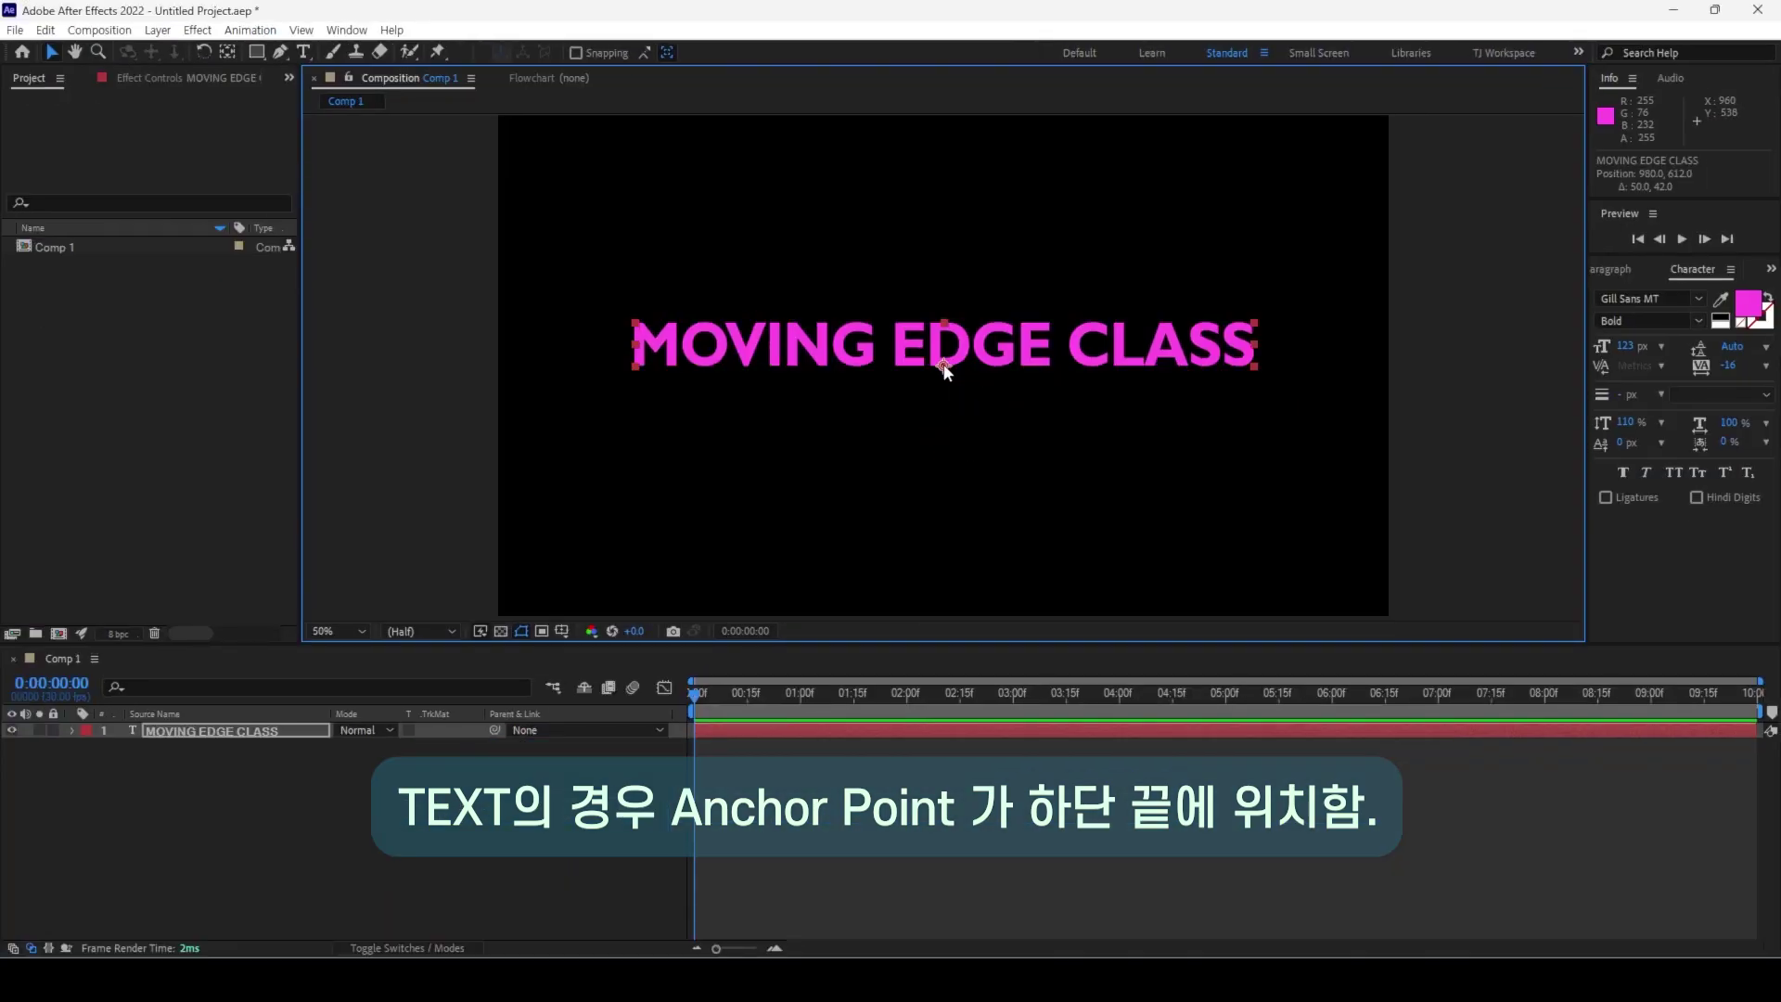
pyautogui.press("'")
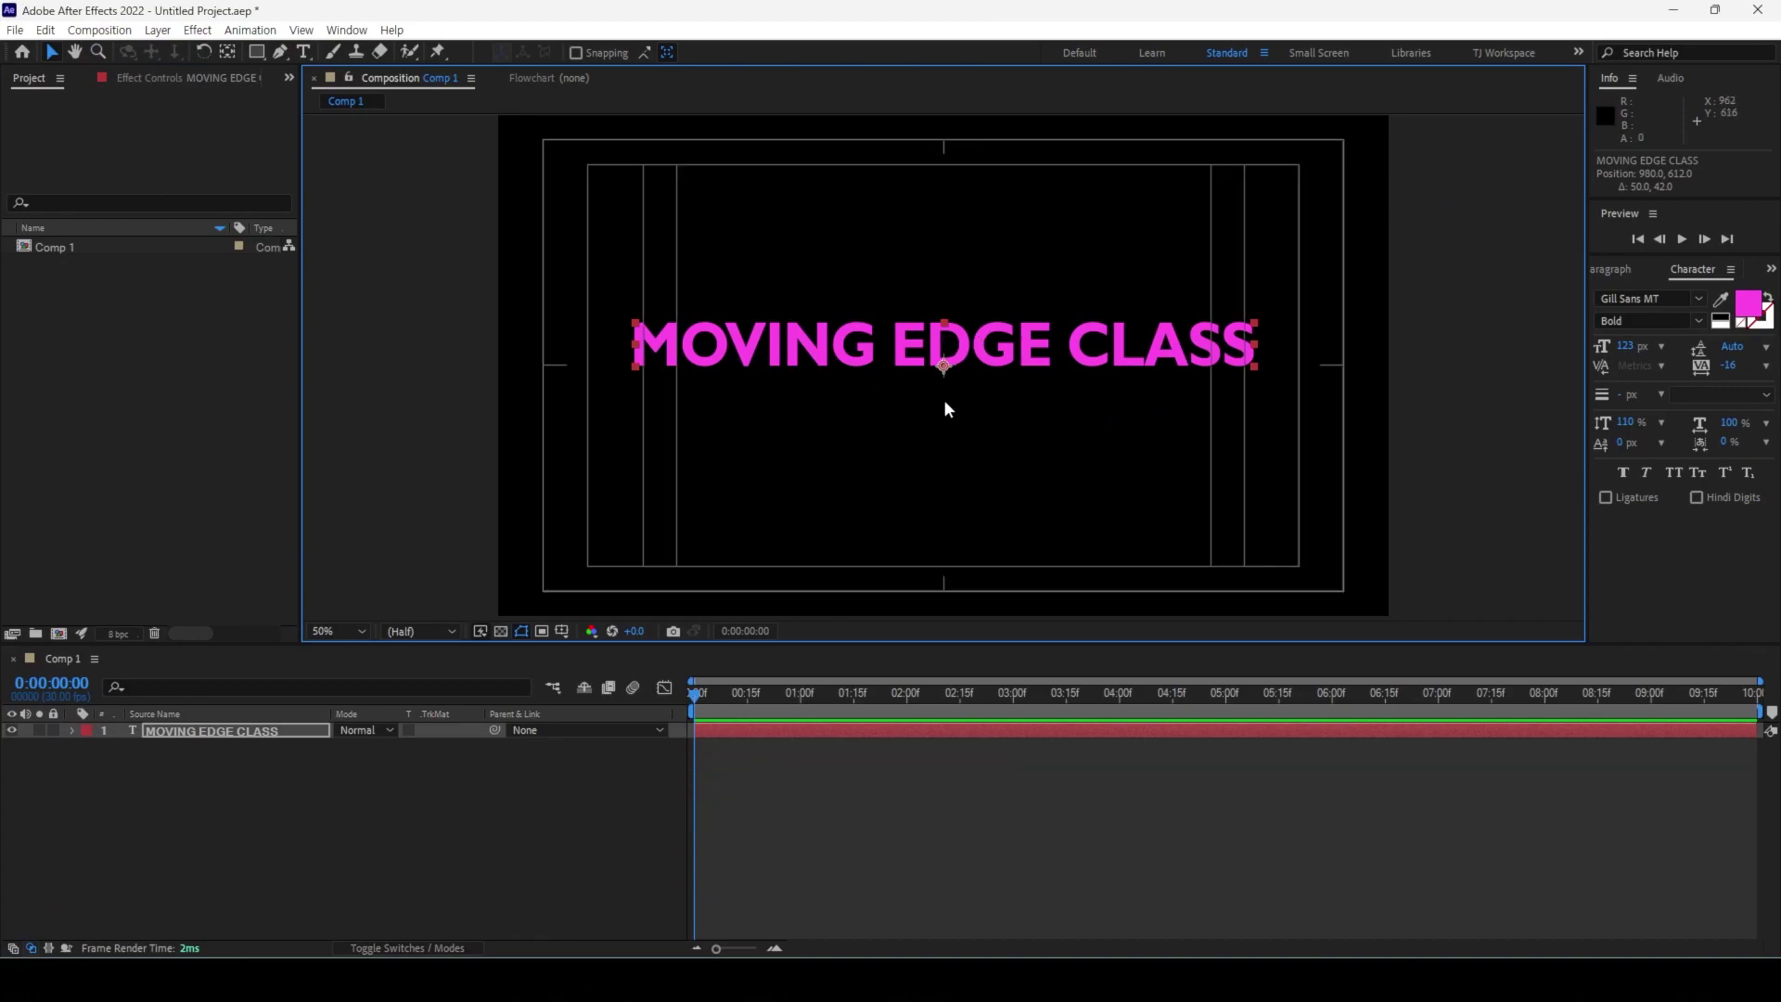
pyautogui.press("'")
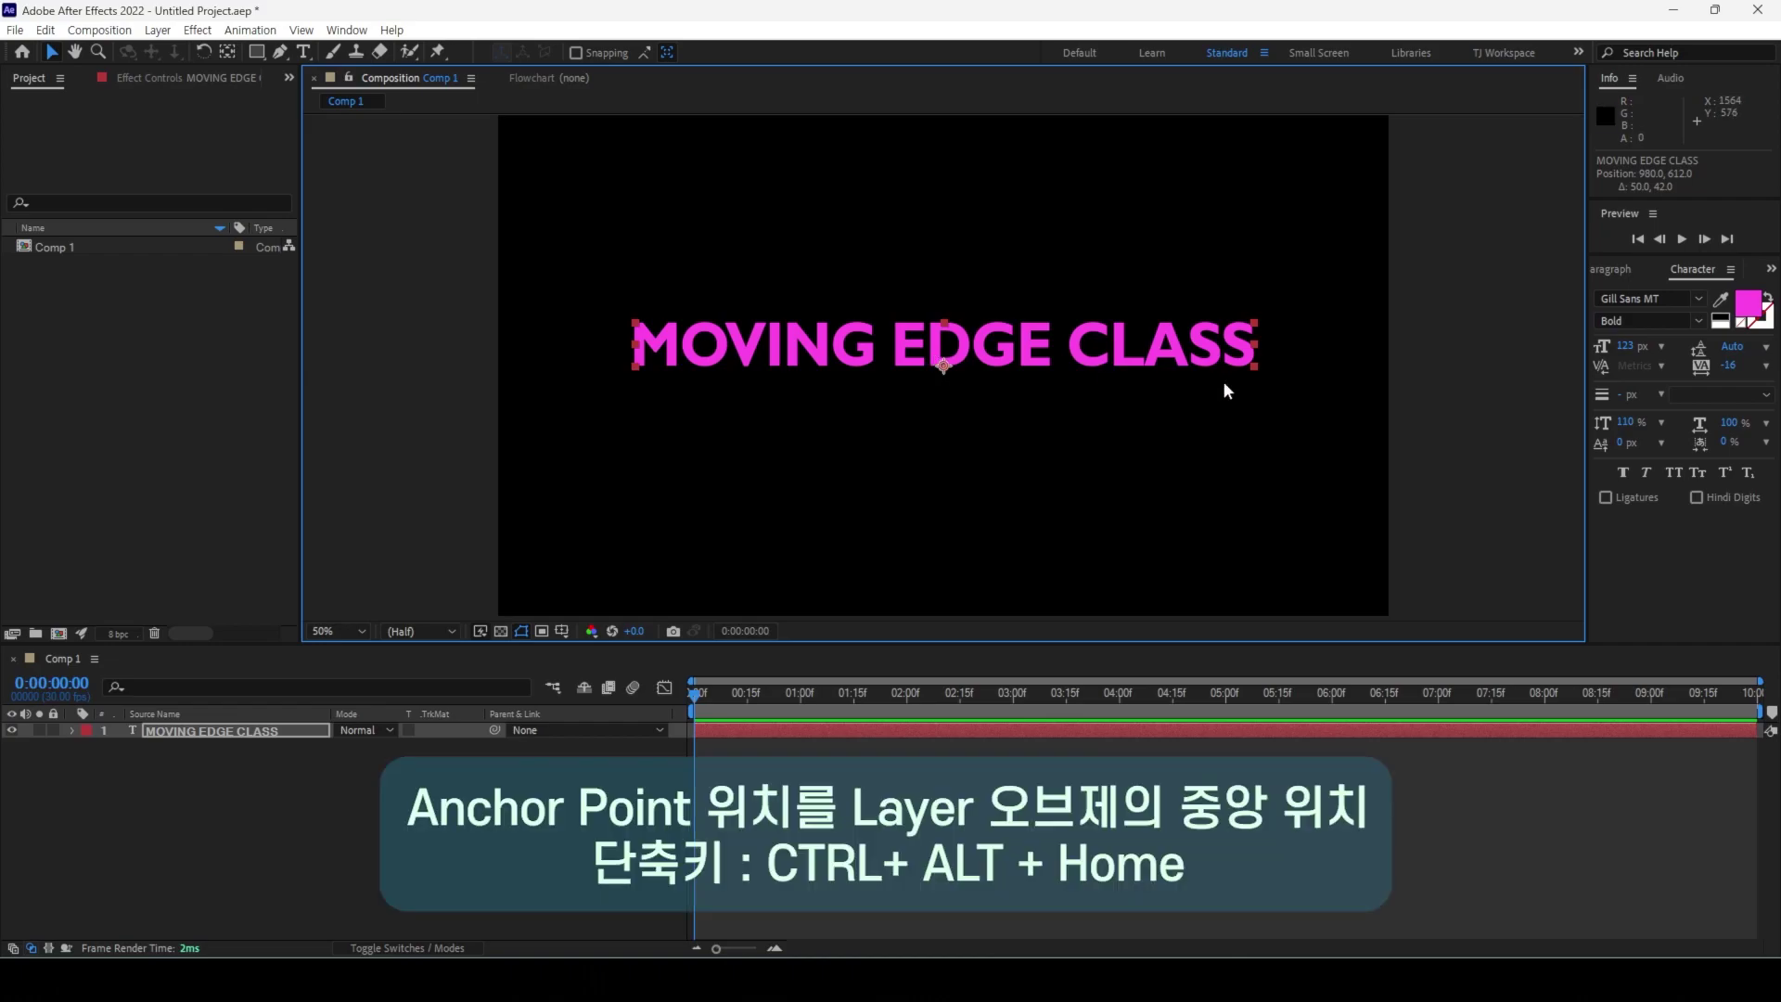
# Step: Try centering the anchor point in the text layer's content, and undo it
pyautogui.hotkey('ctrl', 'alt', 'Home')
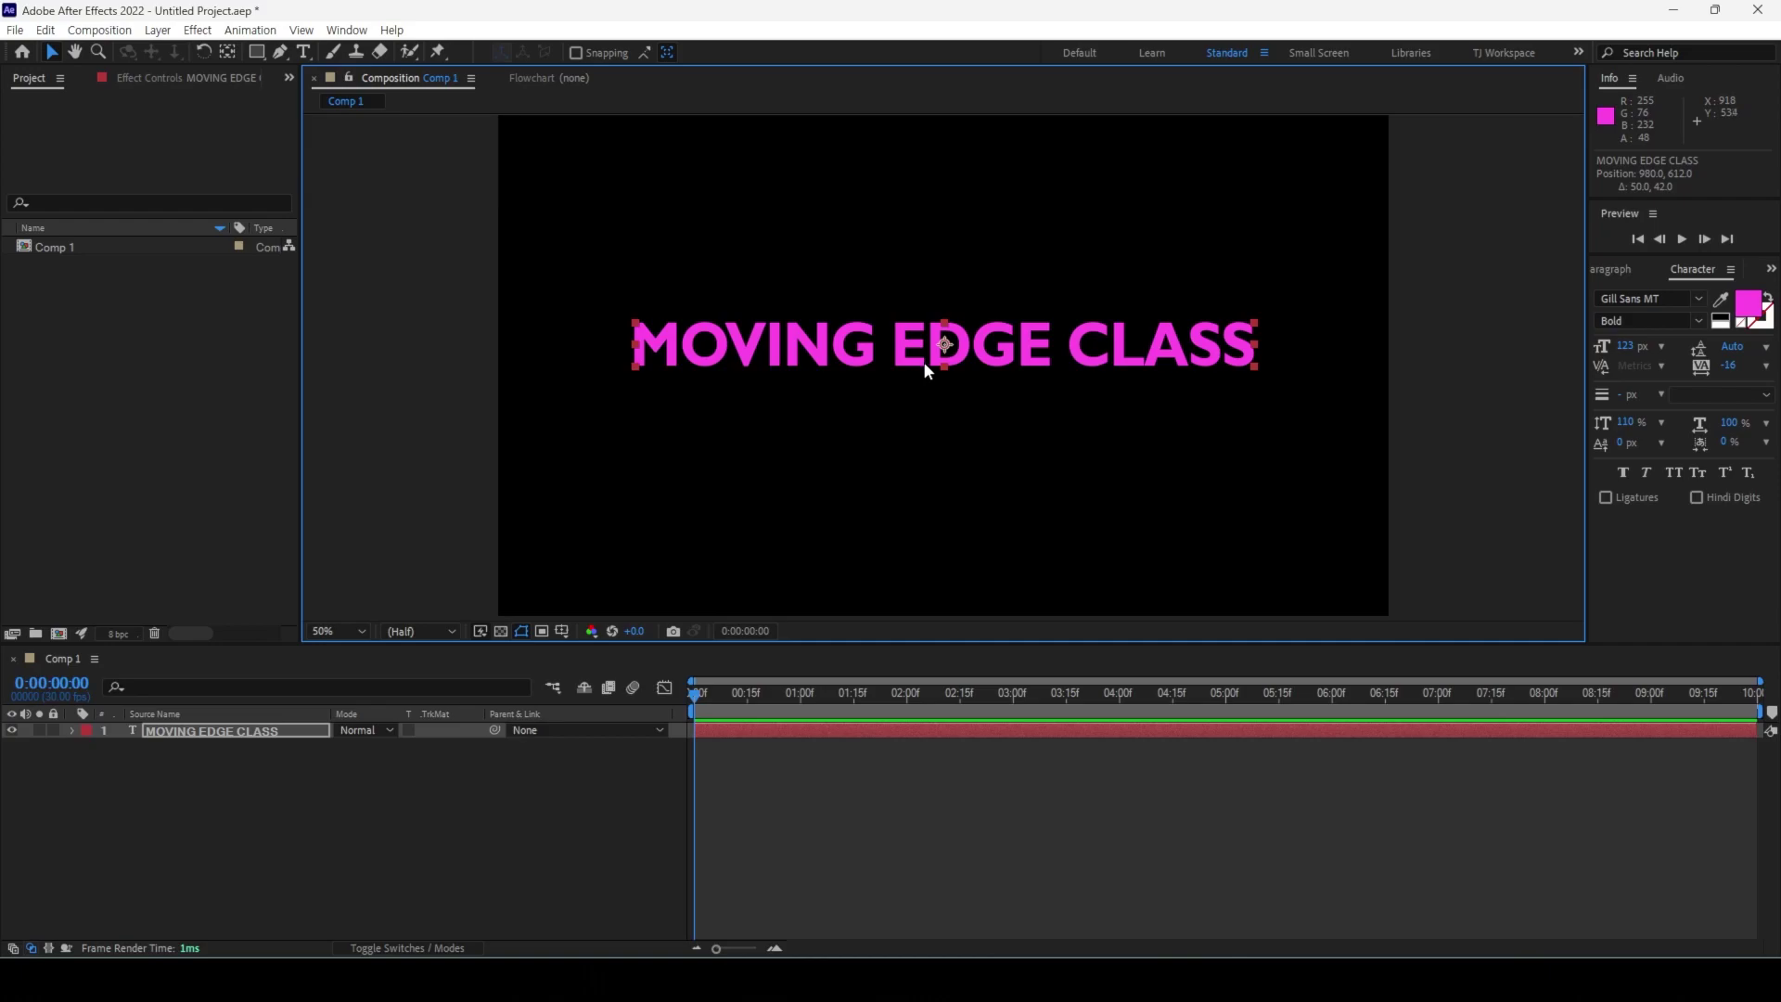
pyautogui.hotkey('ctrl', 'z')
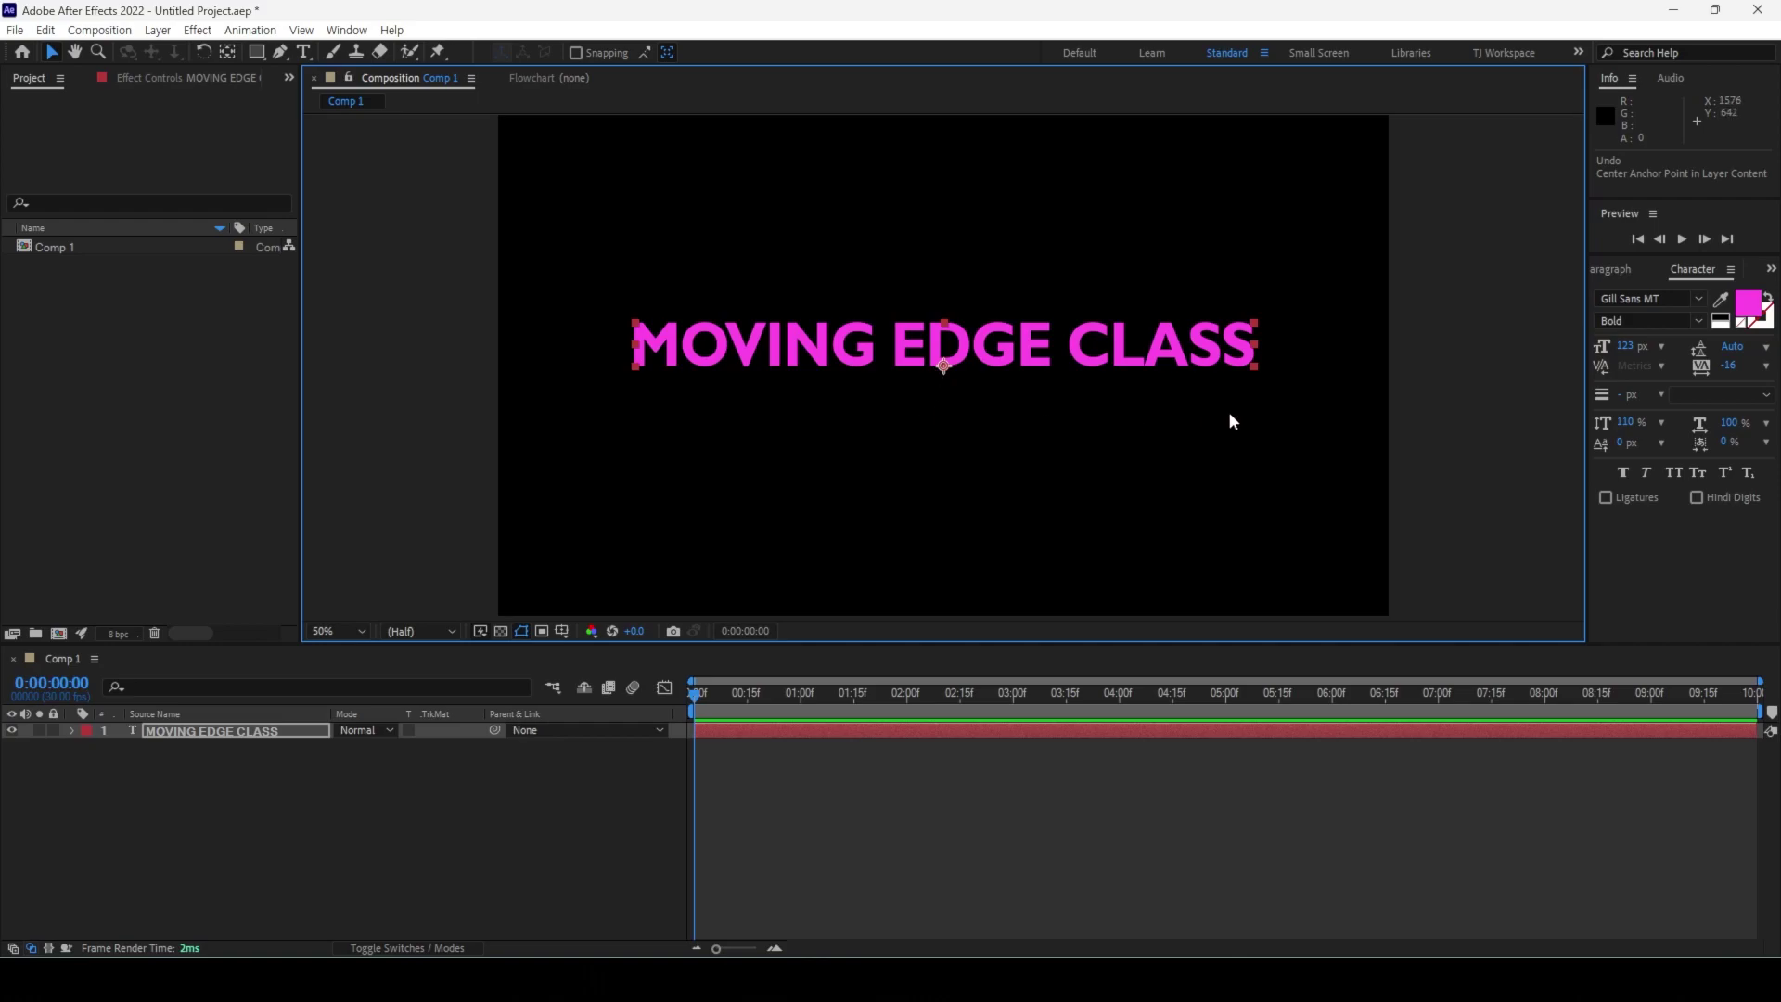
# Step: Center the text vertically against the title/action safe guides by setting the layer's Position to 960, 582
pyautogui.press("'")
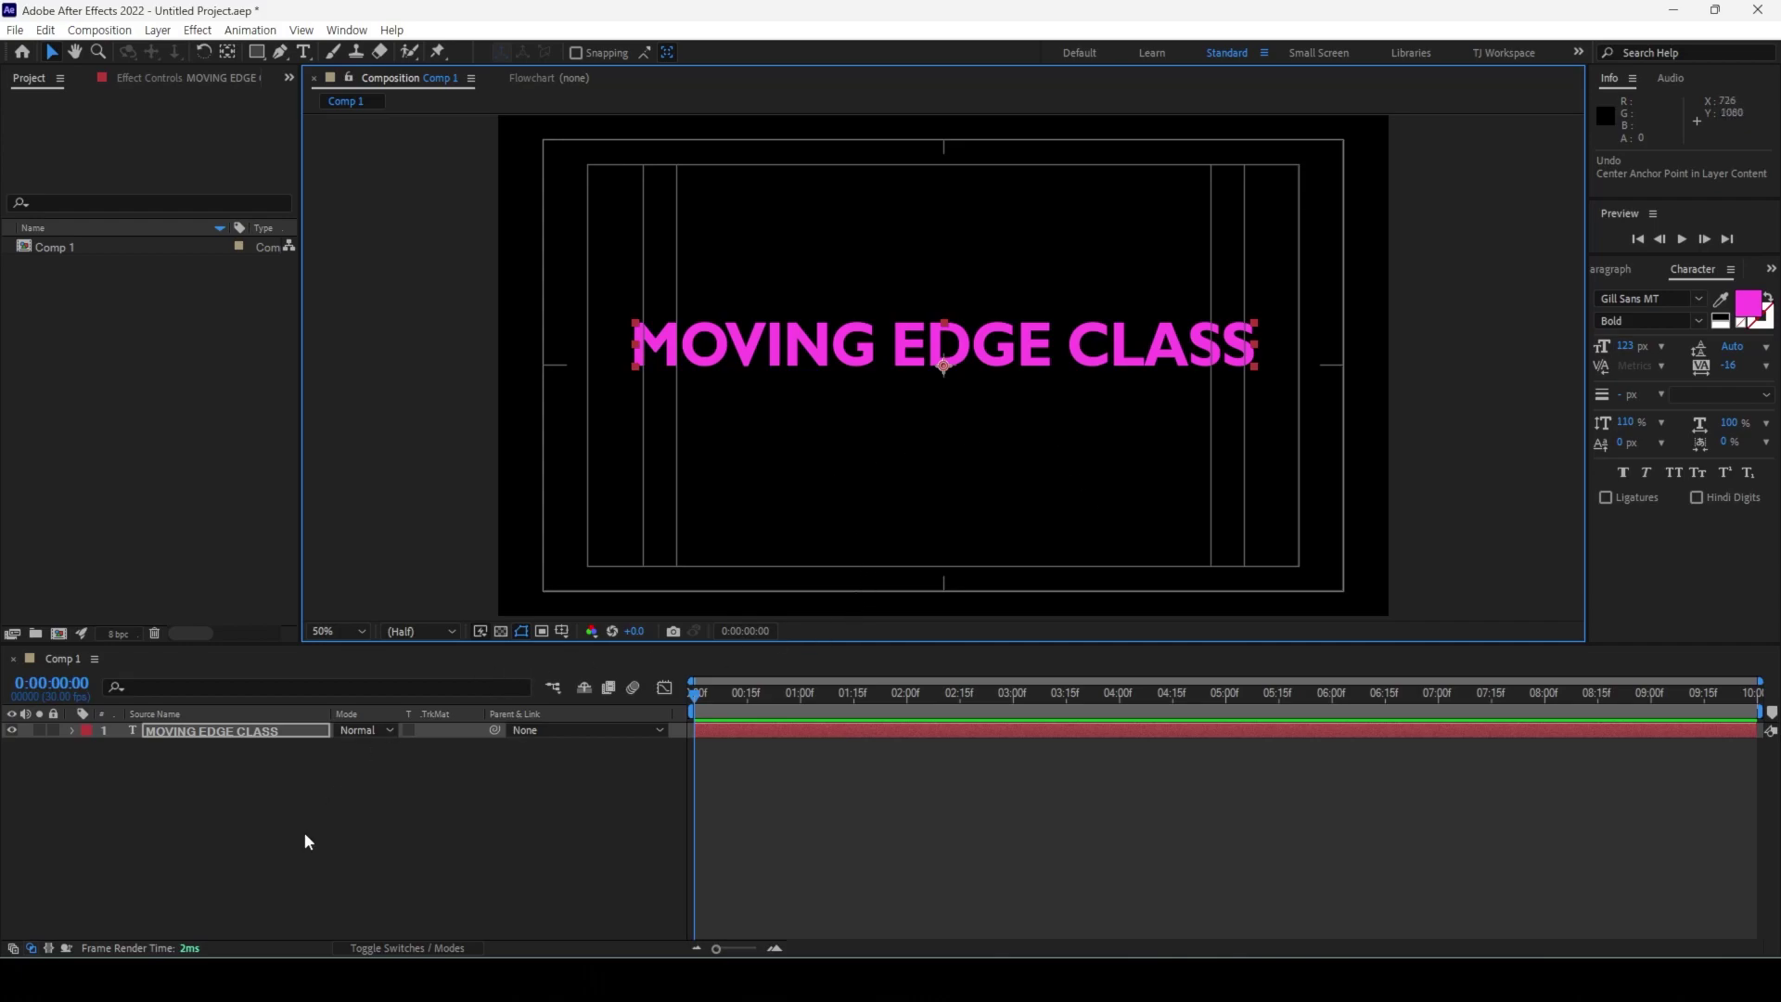
pyautogui.press('p')
pyautogui.moveTo(383, 747); pyautogui.dragTo(424, 748)
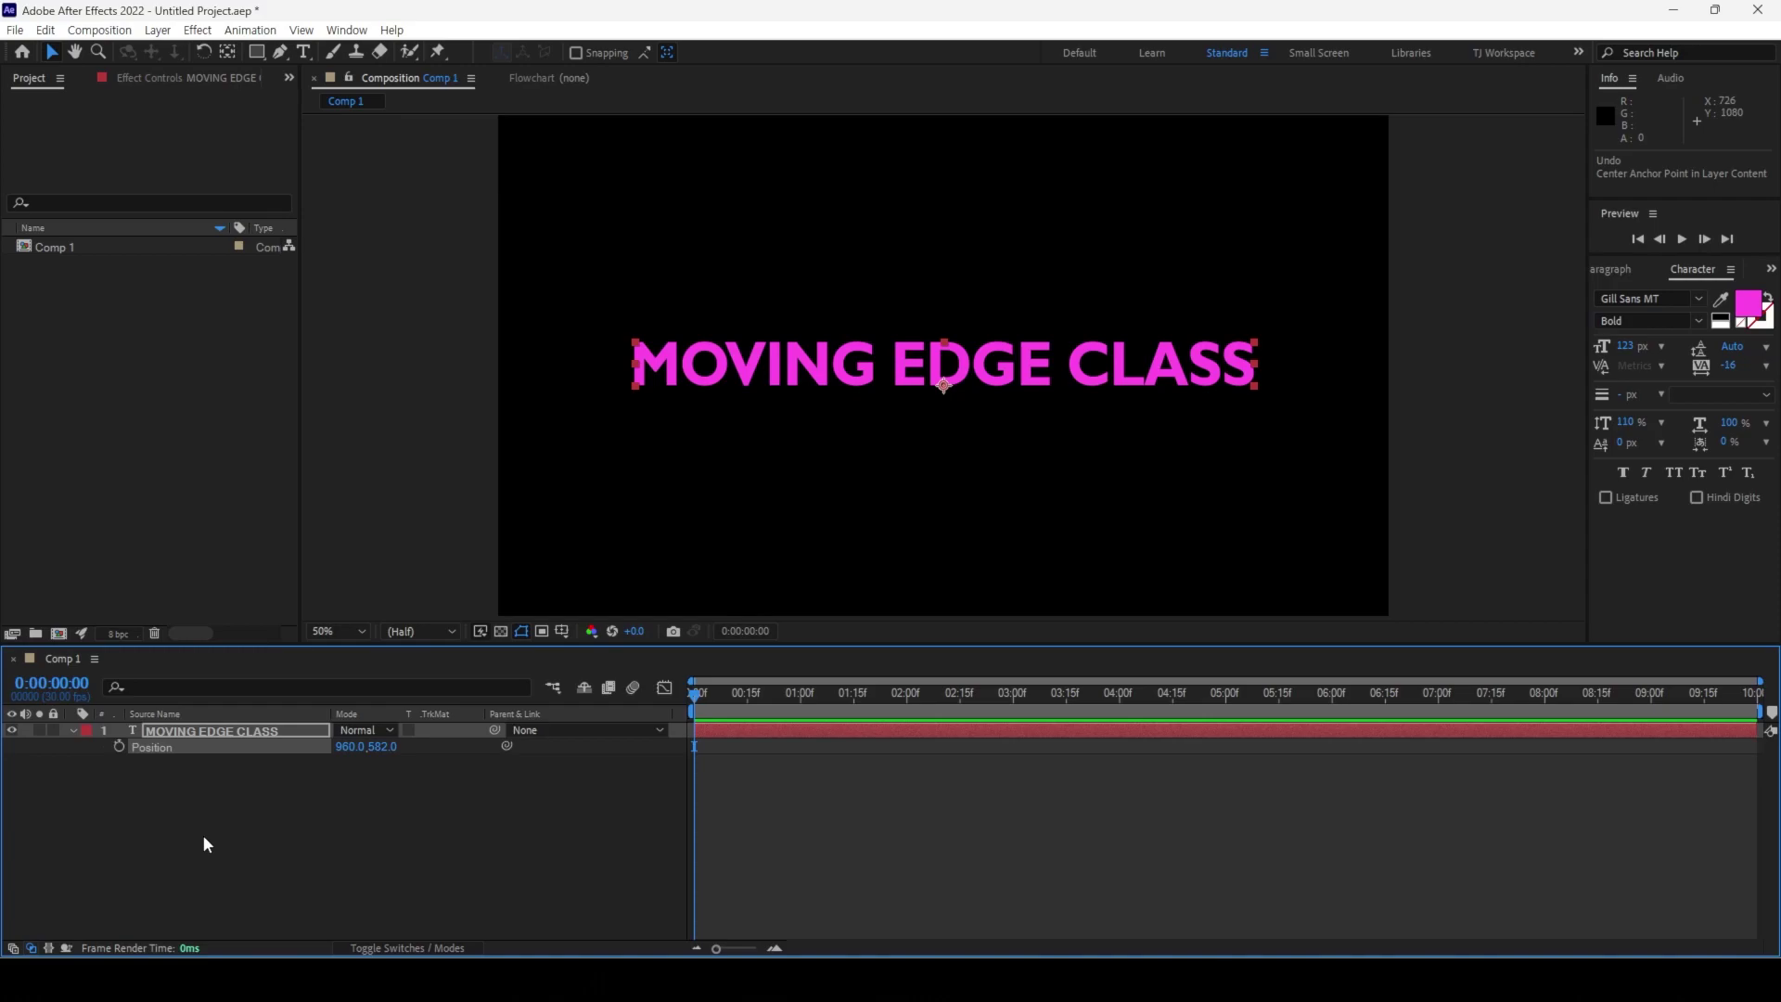
pyautogui.click(242, 767)
pyautogui.click(182, 732)
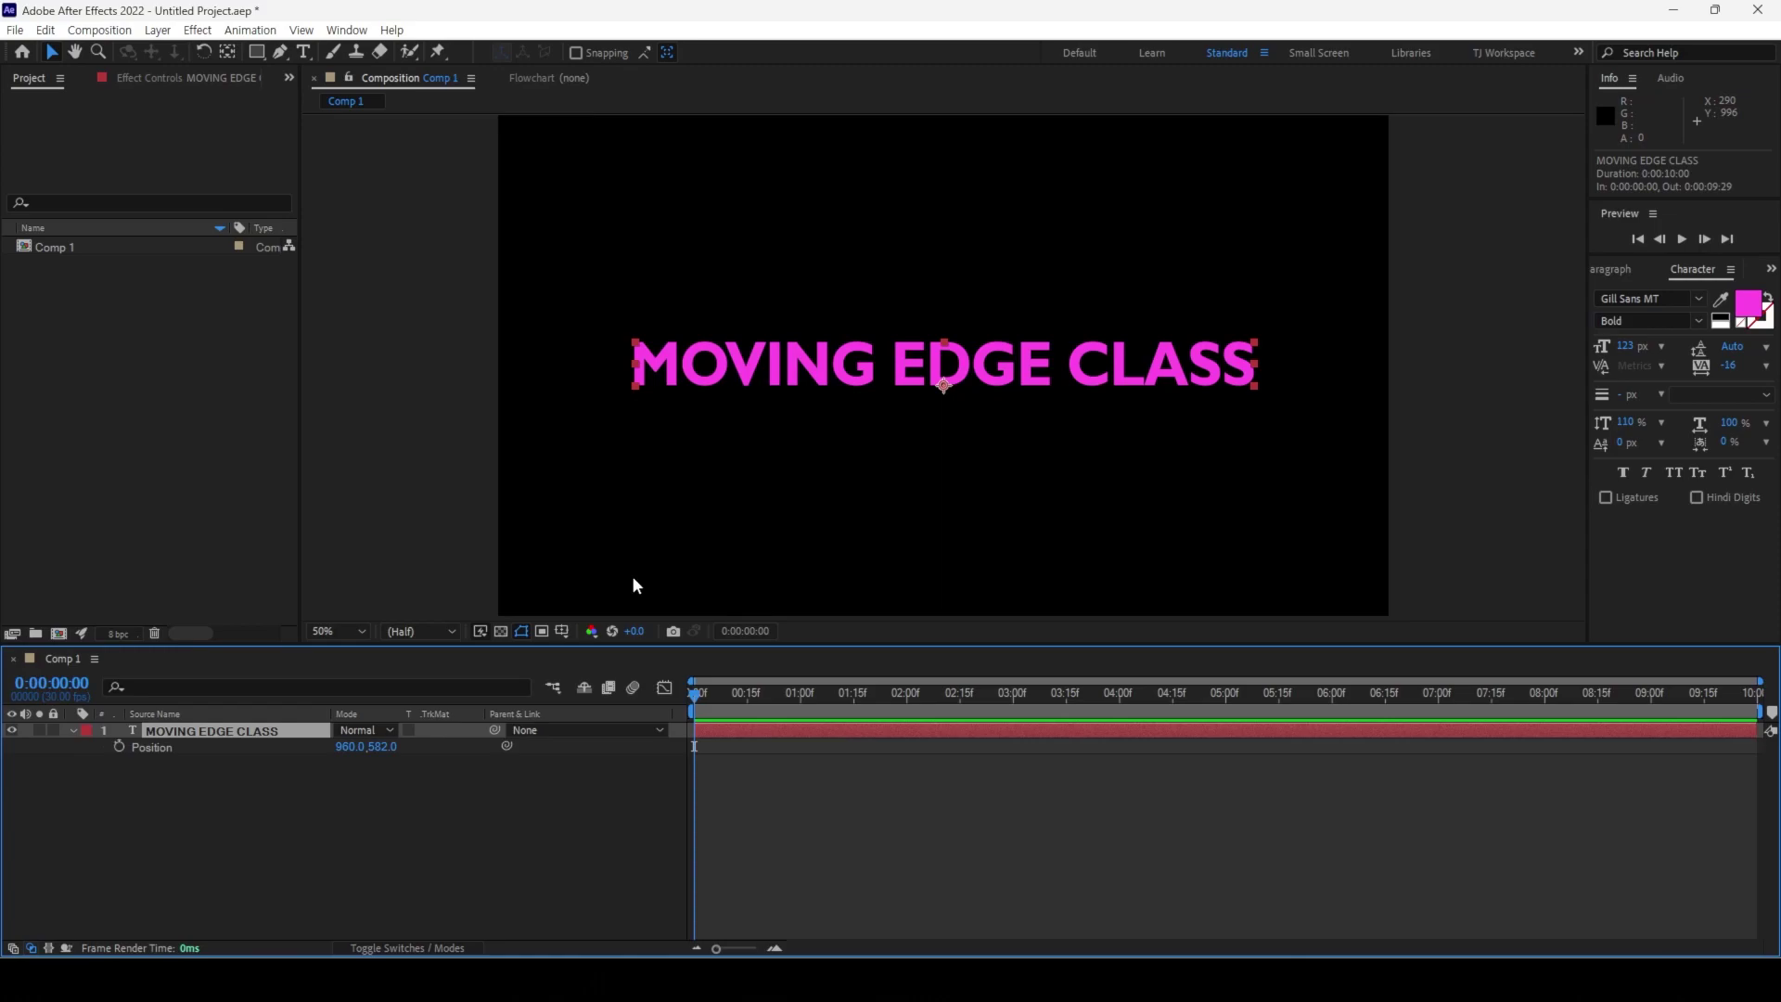
# Step: Expand the text layer's Text properties in the timeline and collapse its Transform group
pyautogui.click(74, 732)
pyautogui.click(173, 783)
pyautogui.click(74, 730)
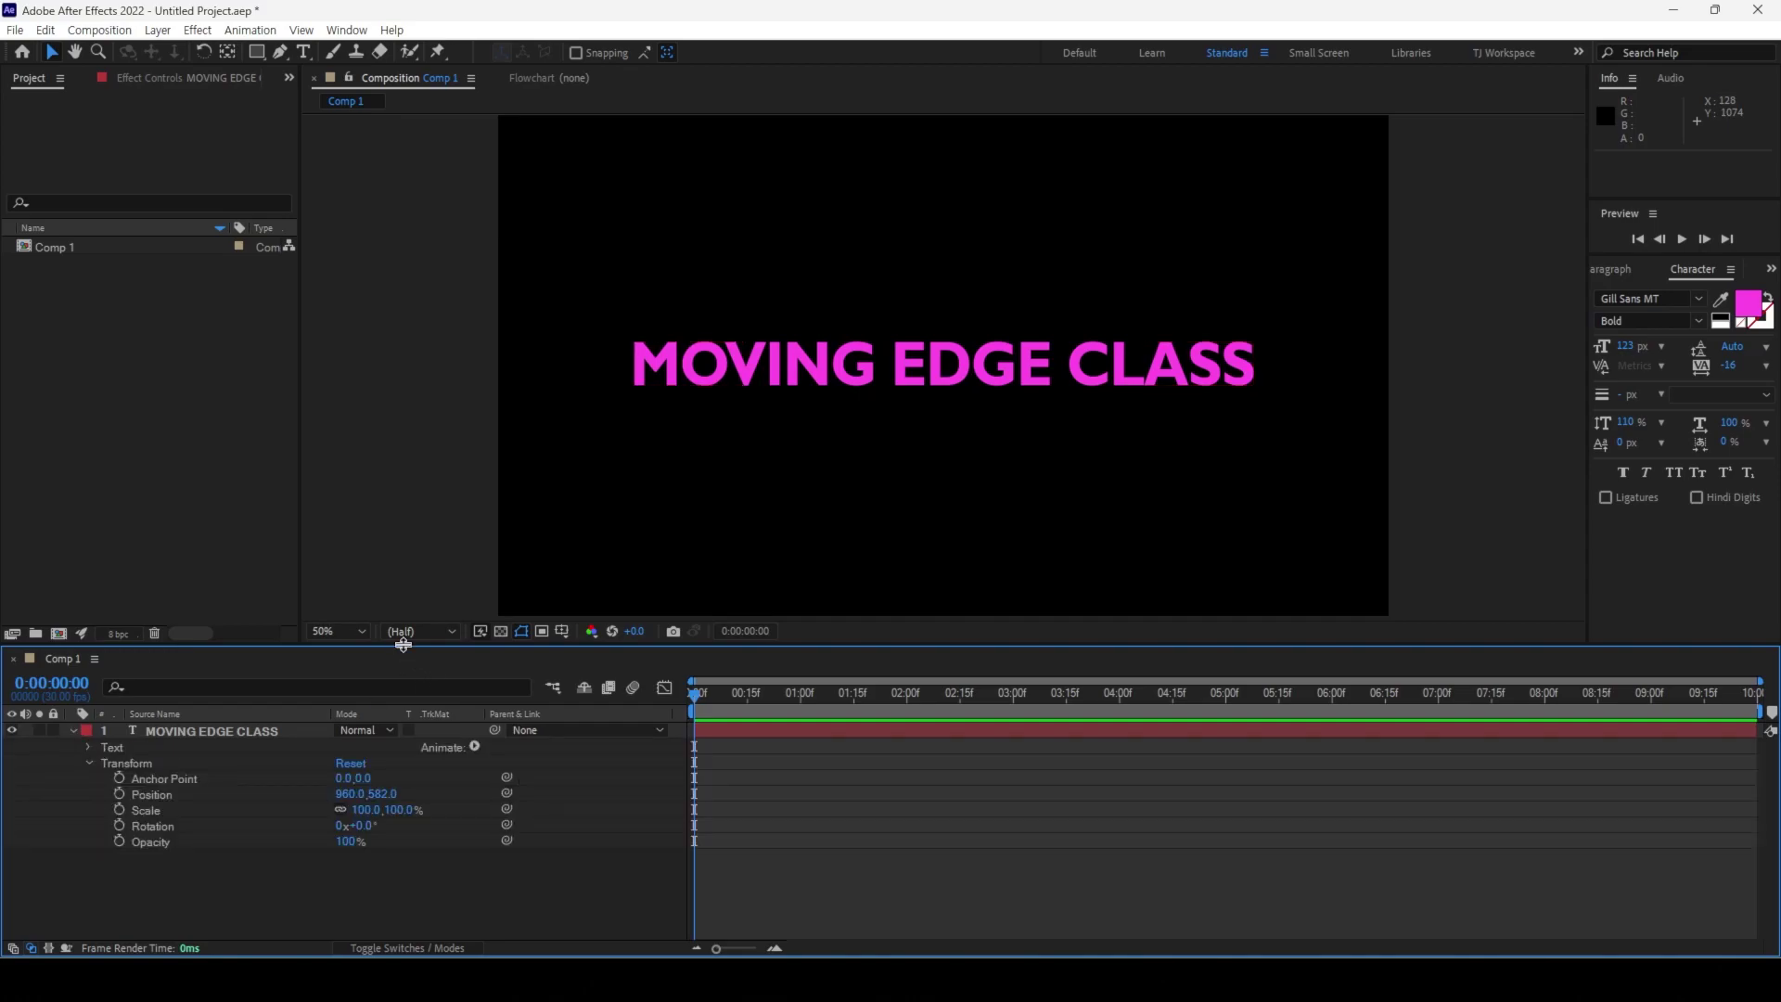
pyautogui.moveTo(402, 644); pyautogui.dragTo(403, 622)
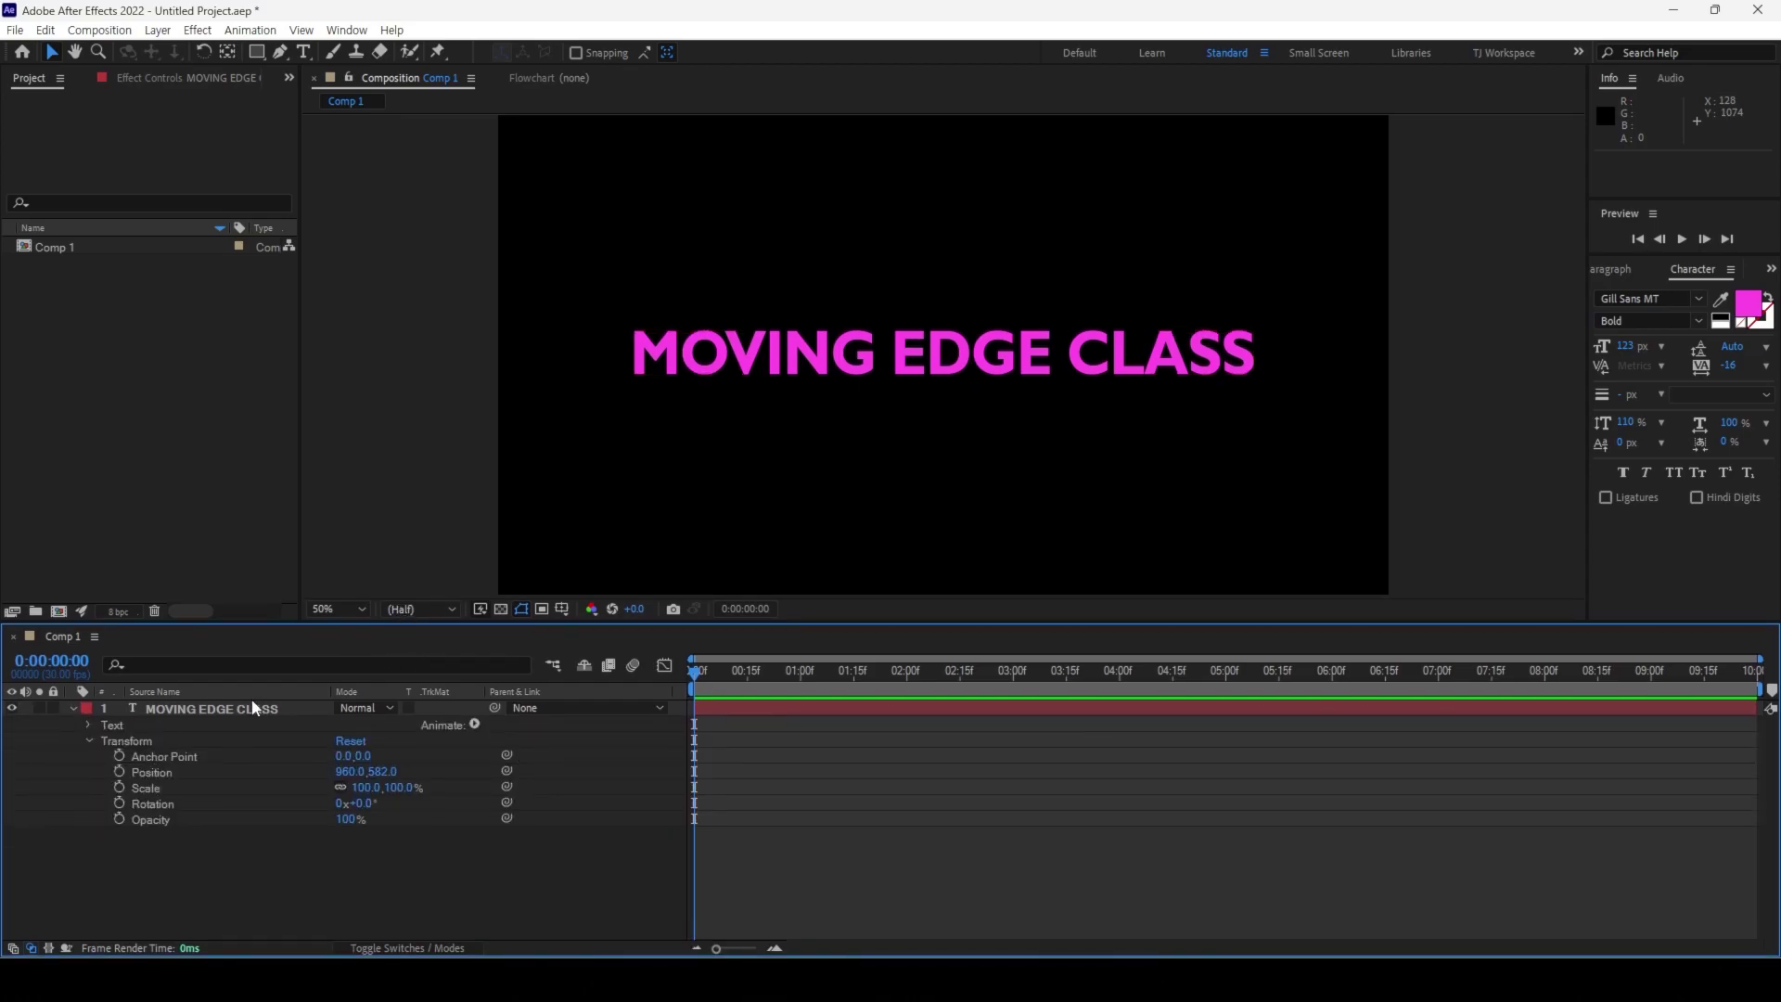
pyautogui.click(105, 738)
pyautogui.click(88, 739)
pyautogui.click(87, 725)
pyautogui.click(117, 725)
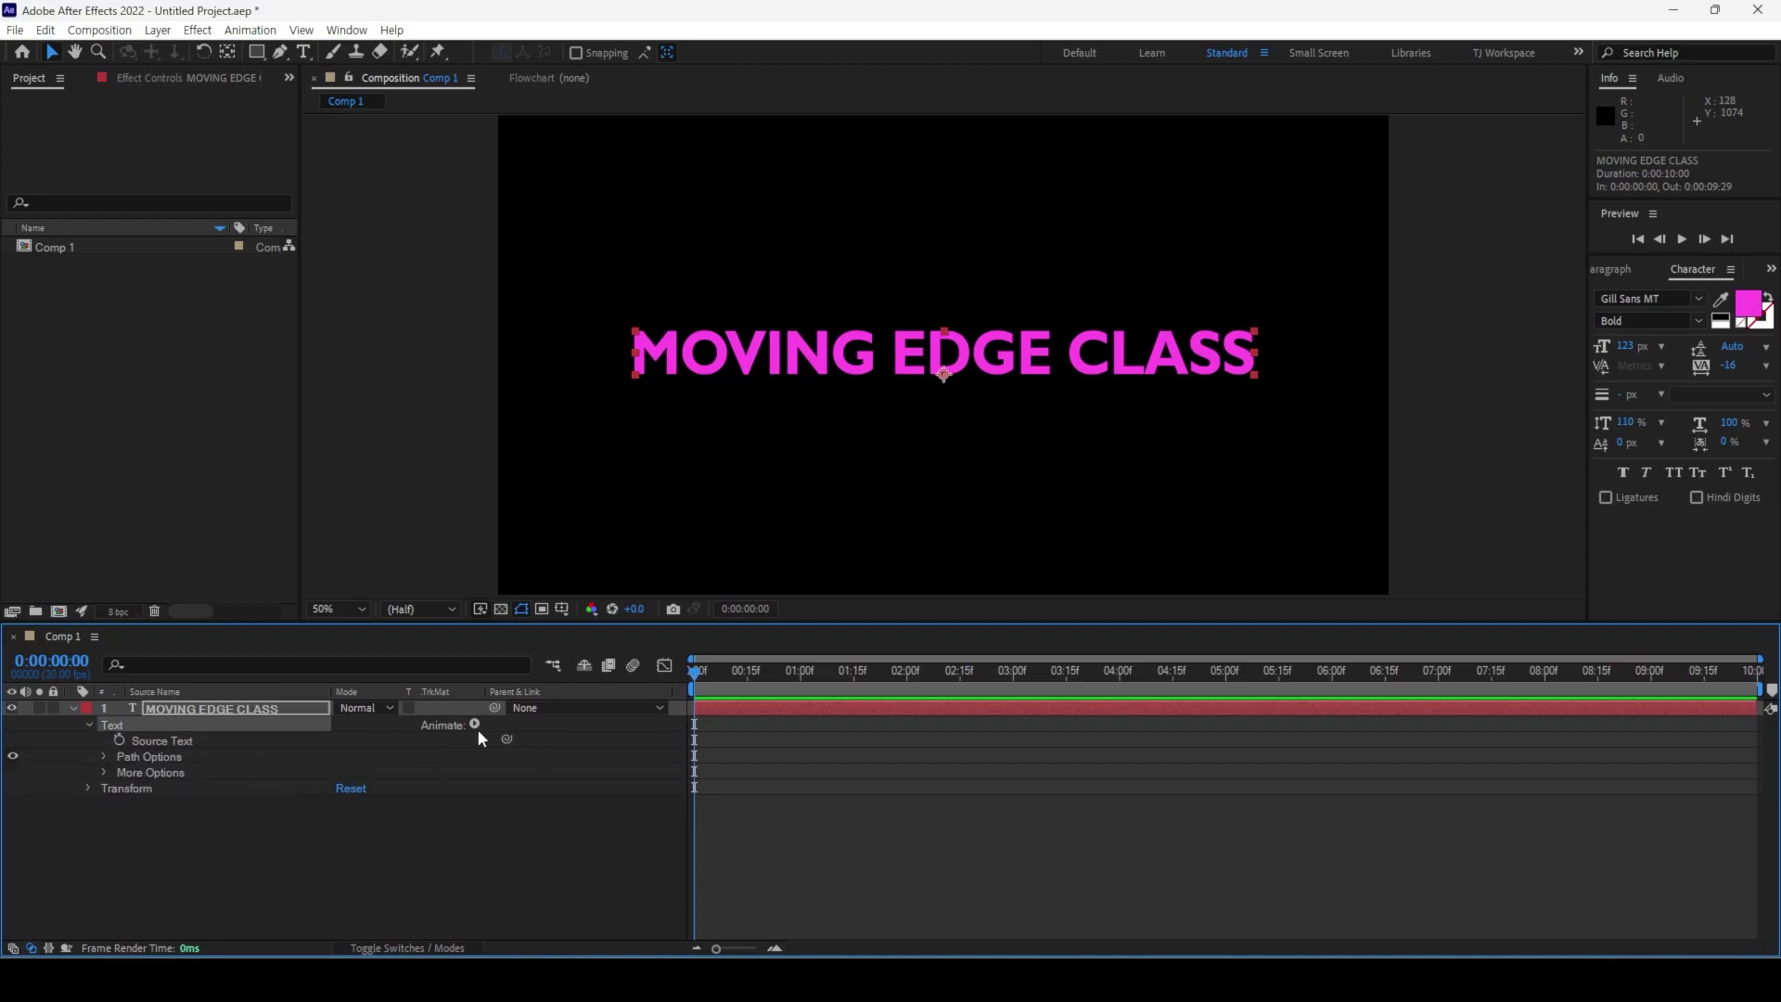
# Step: Expand Path Options for the text layer and check the choices available for Path
pyautogui.click(154, 759)
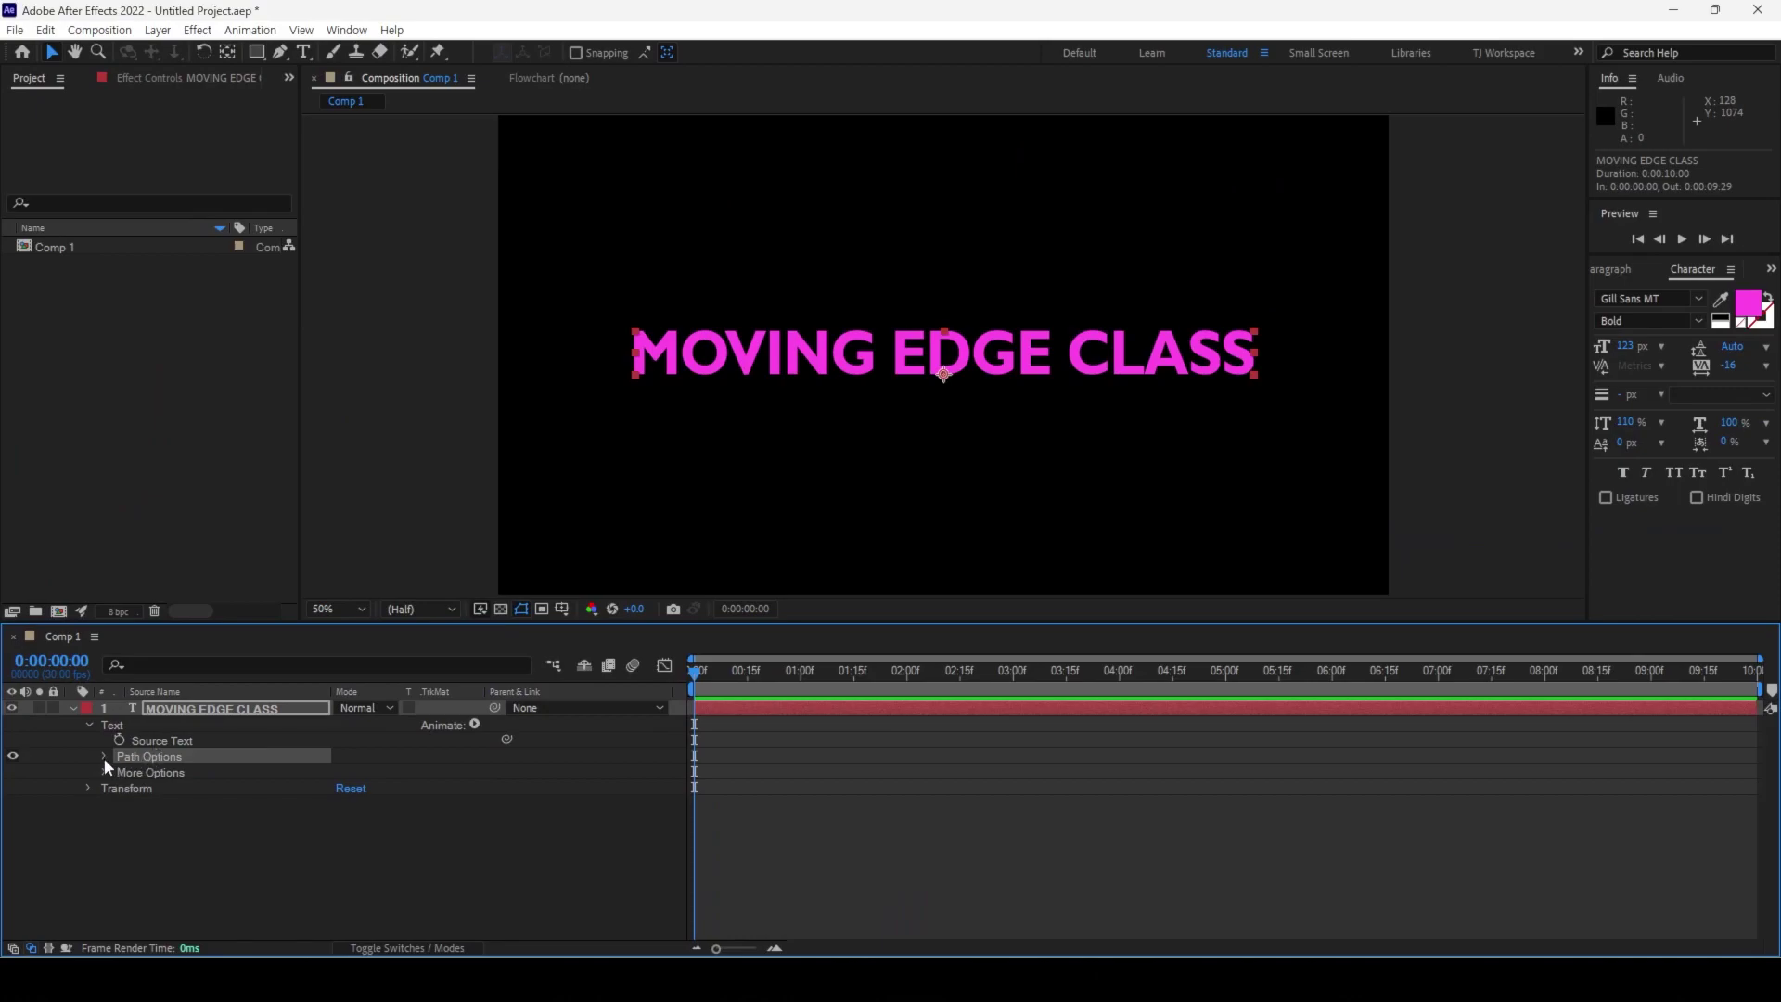
pyautogui.click(104, 757)
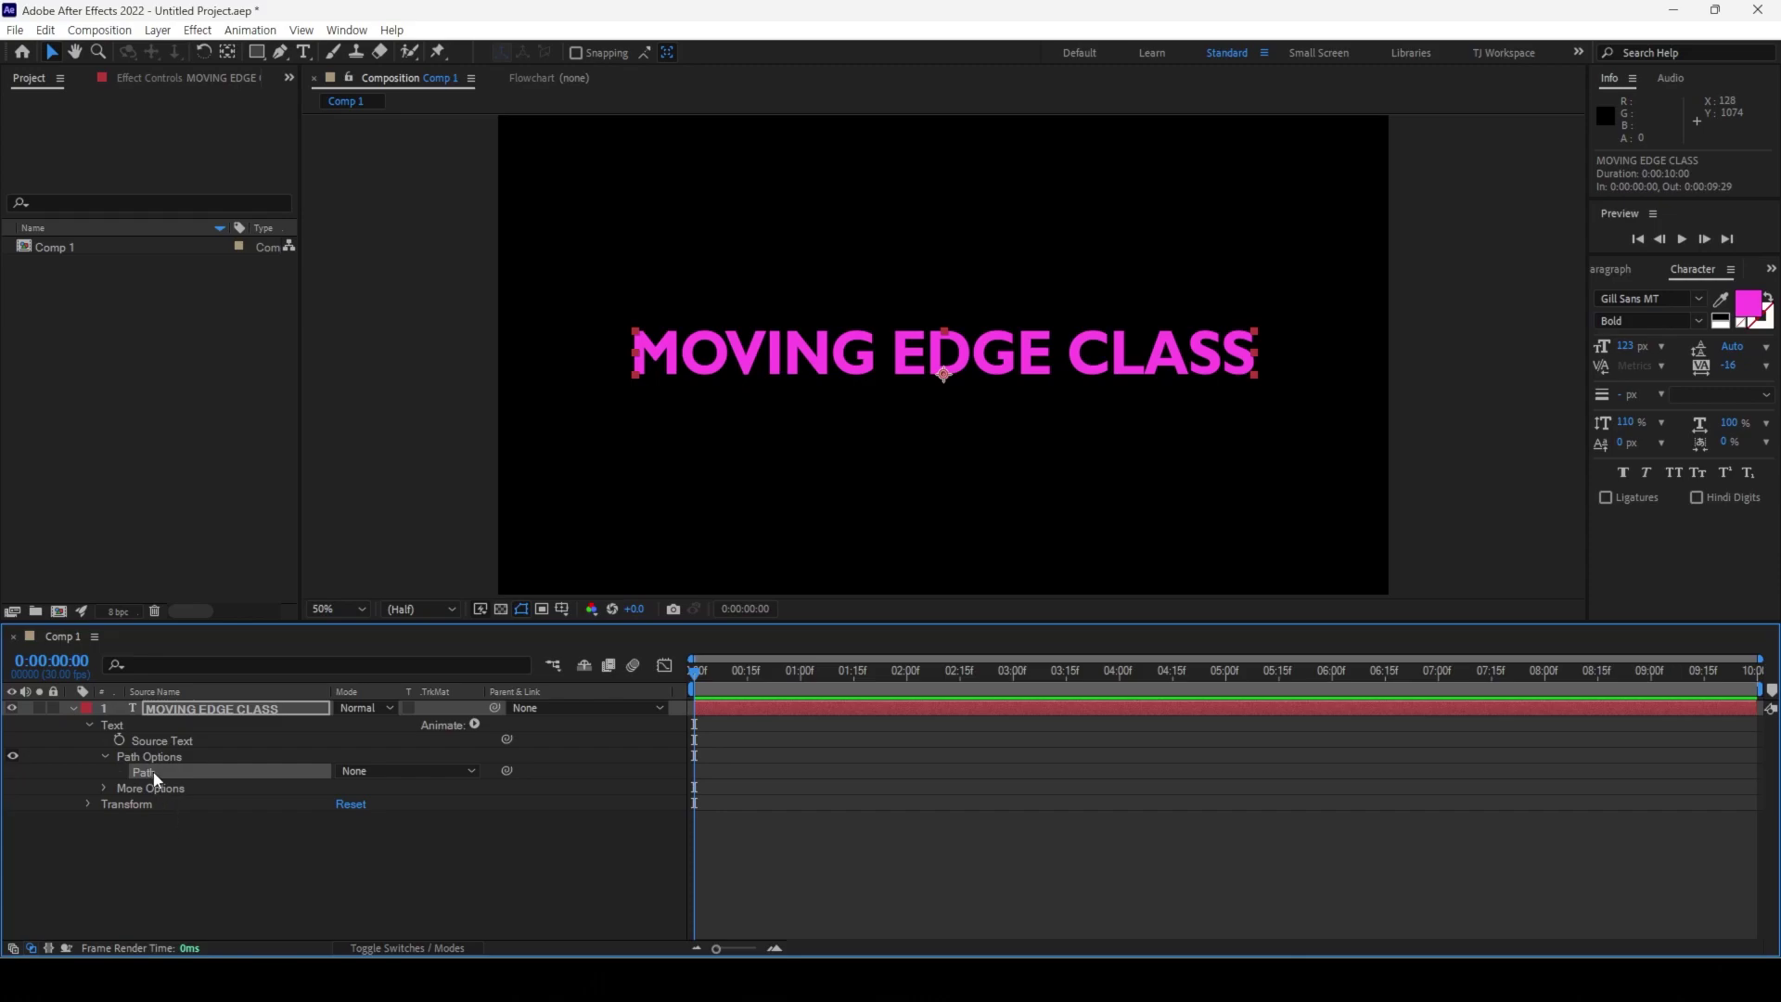
pyautogui.click(387, 772)
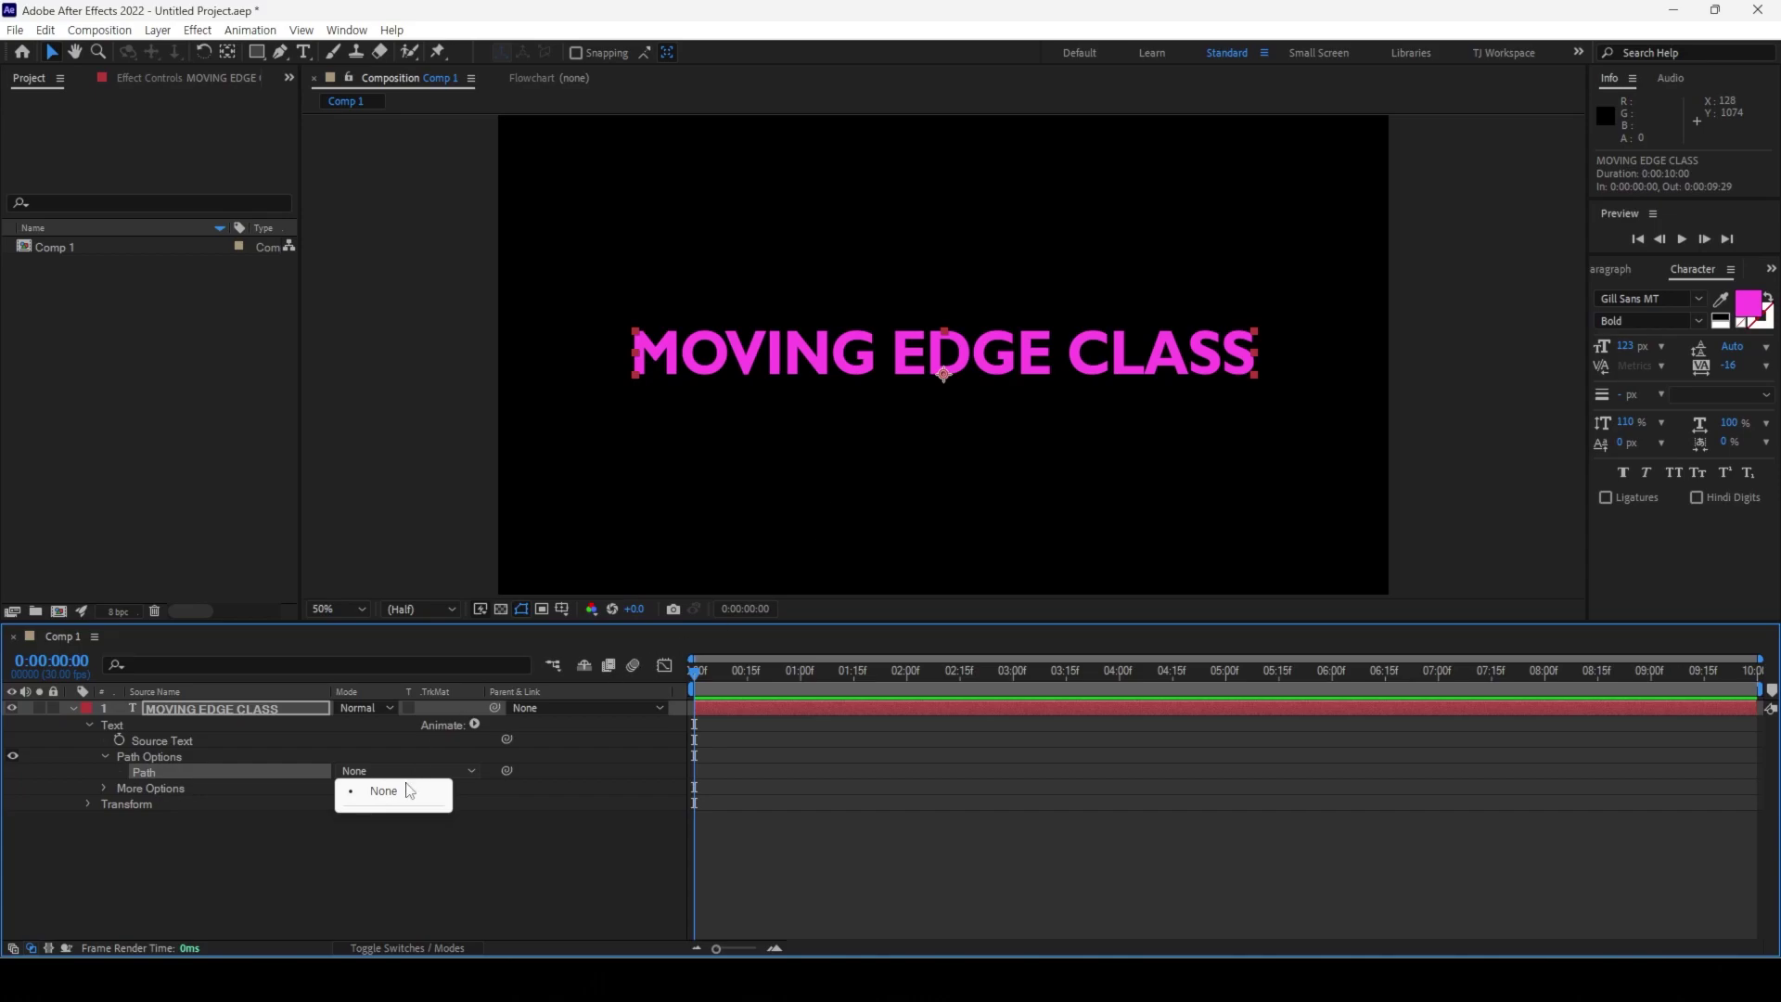
pyautogui.click(179, 879)
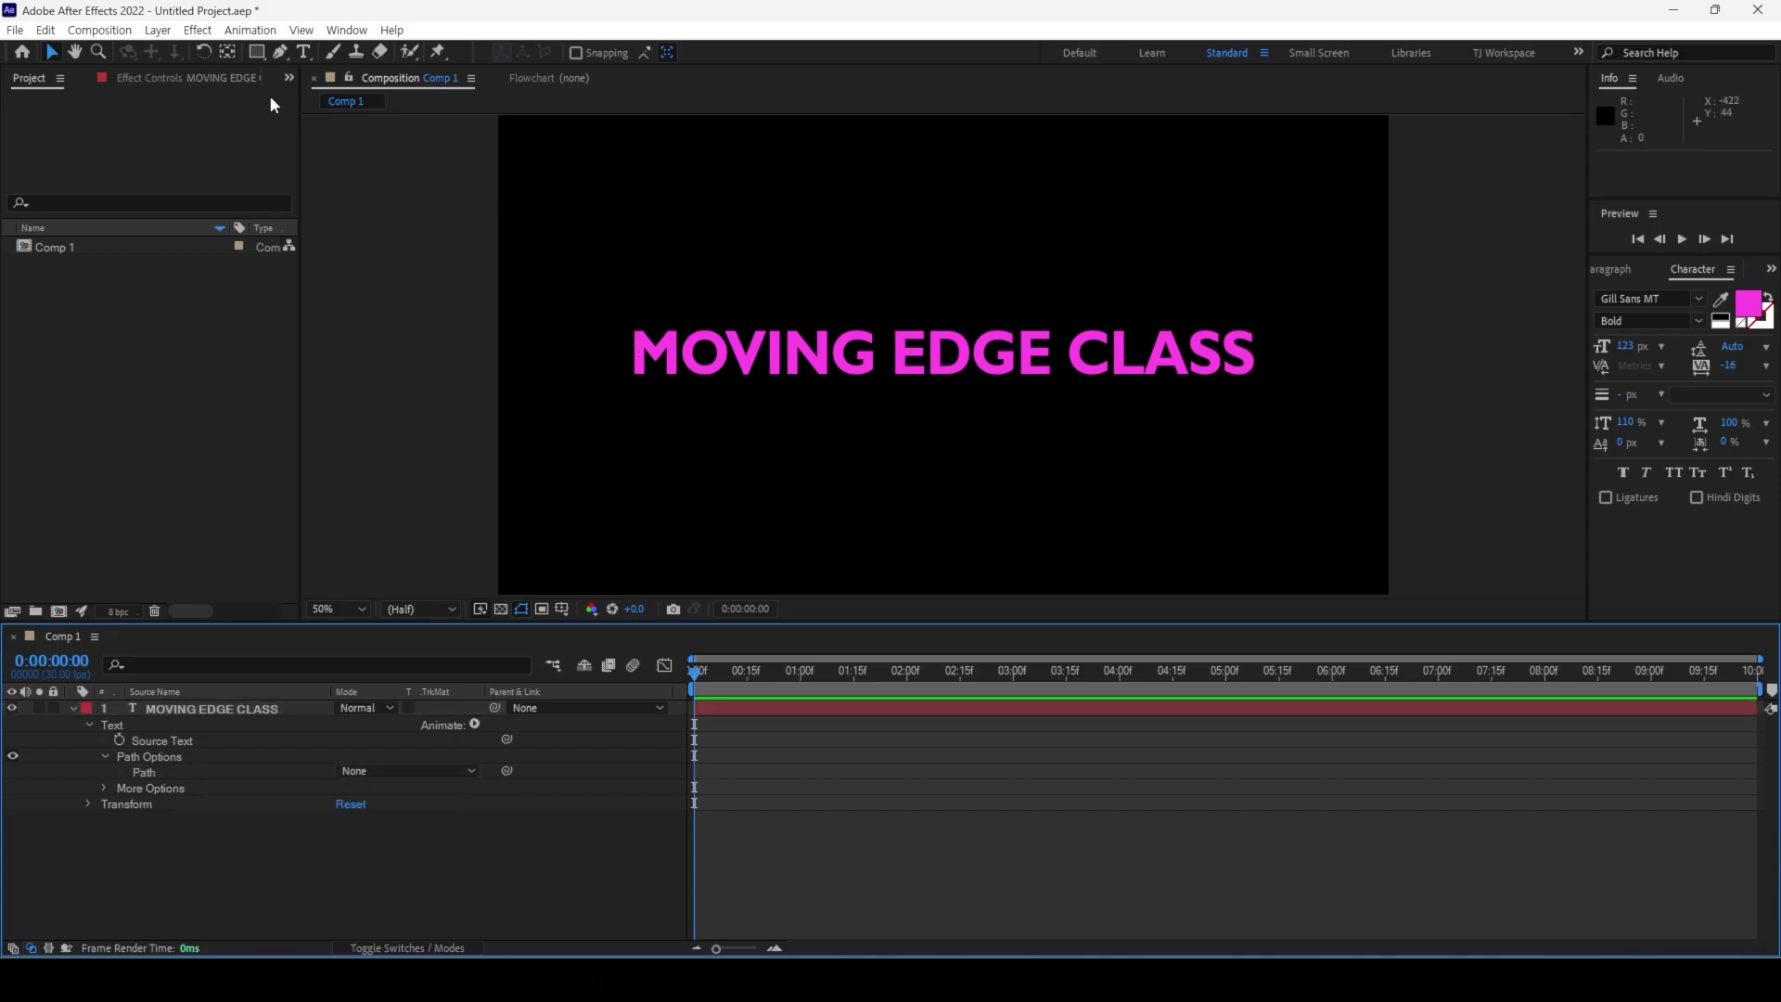
# Step: Draw an open three-point S-curve mask across the text layer with the Pen tool
pyautogui.click(182, 713)
pyautogui.press('g')
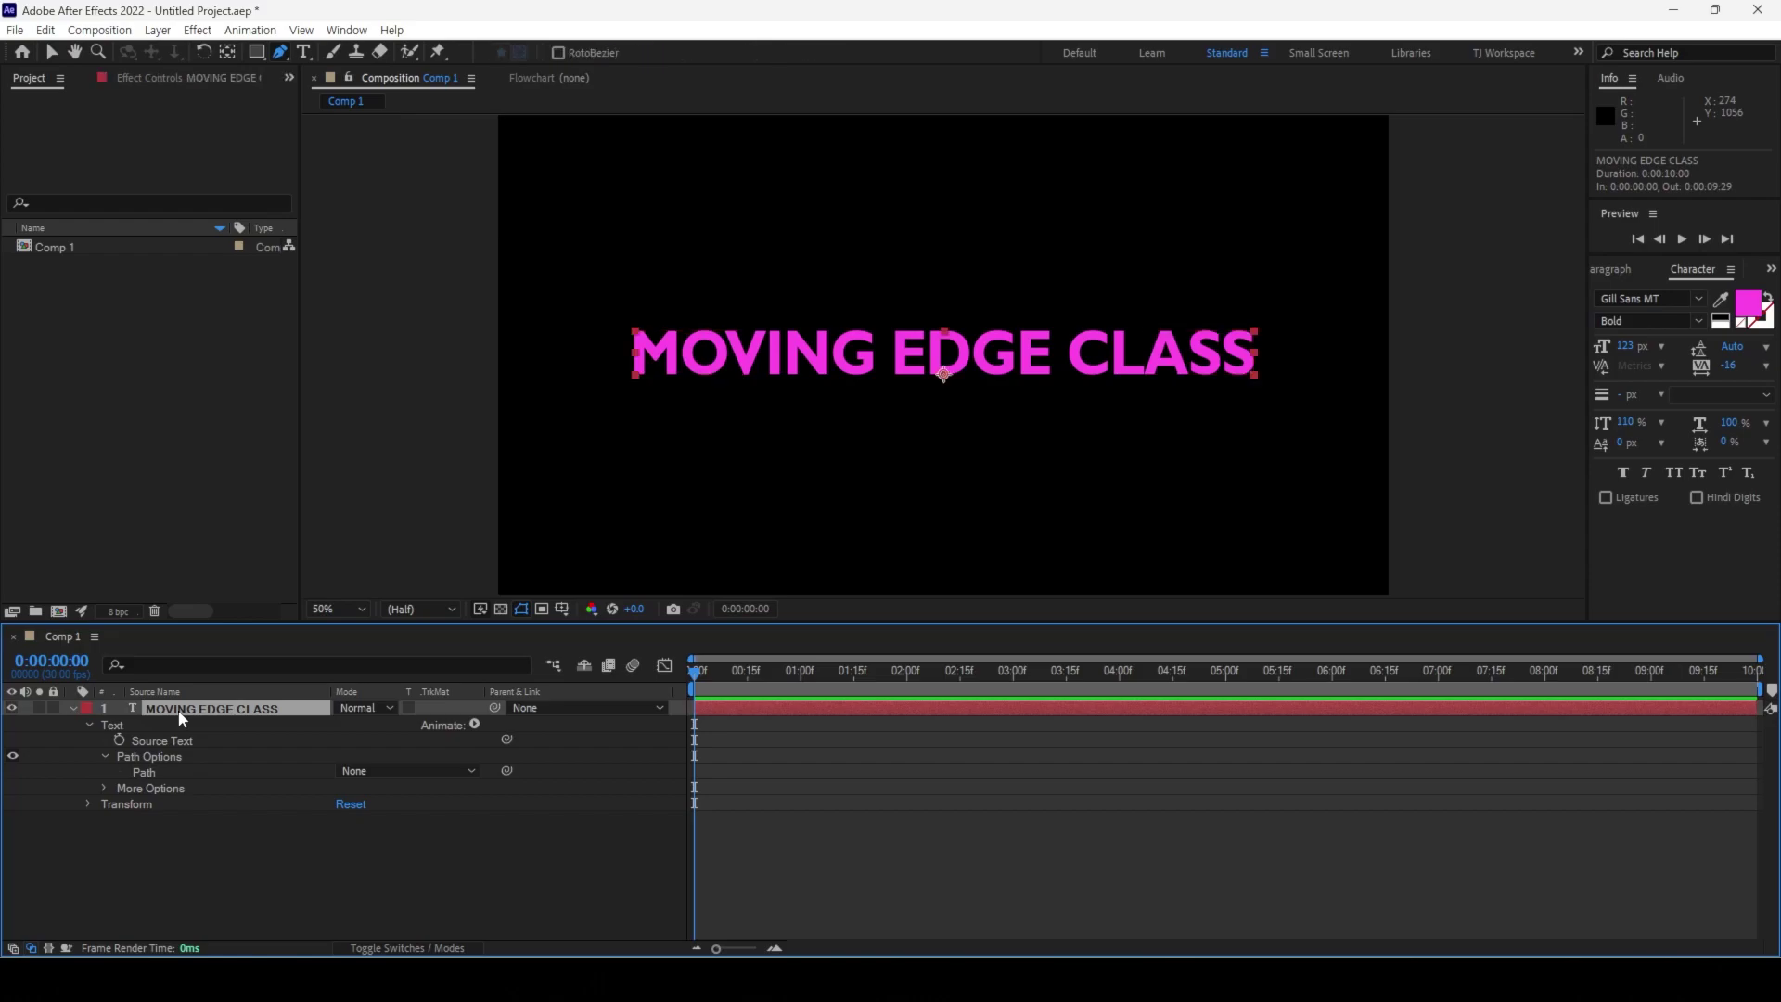
pyautogui.click(645, 483)
pyautogui.moveTo(863, 345); pyautogui.dragTo(1000, 414)
pyautogui.moveTo(1192, 306); pyautogui.dragTo(1290, 204)
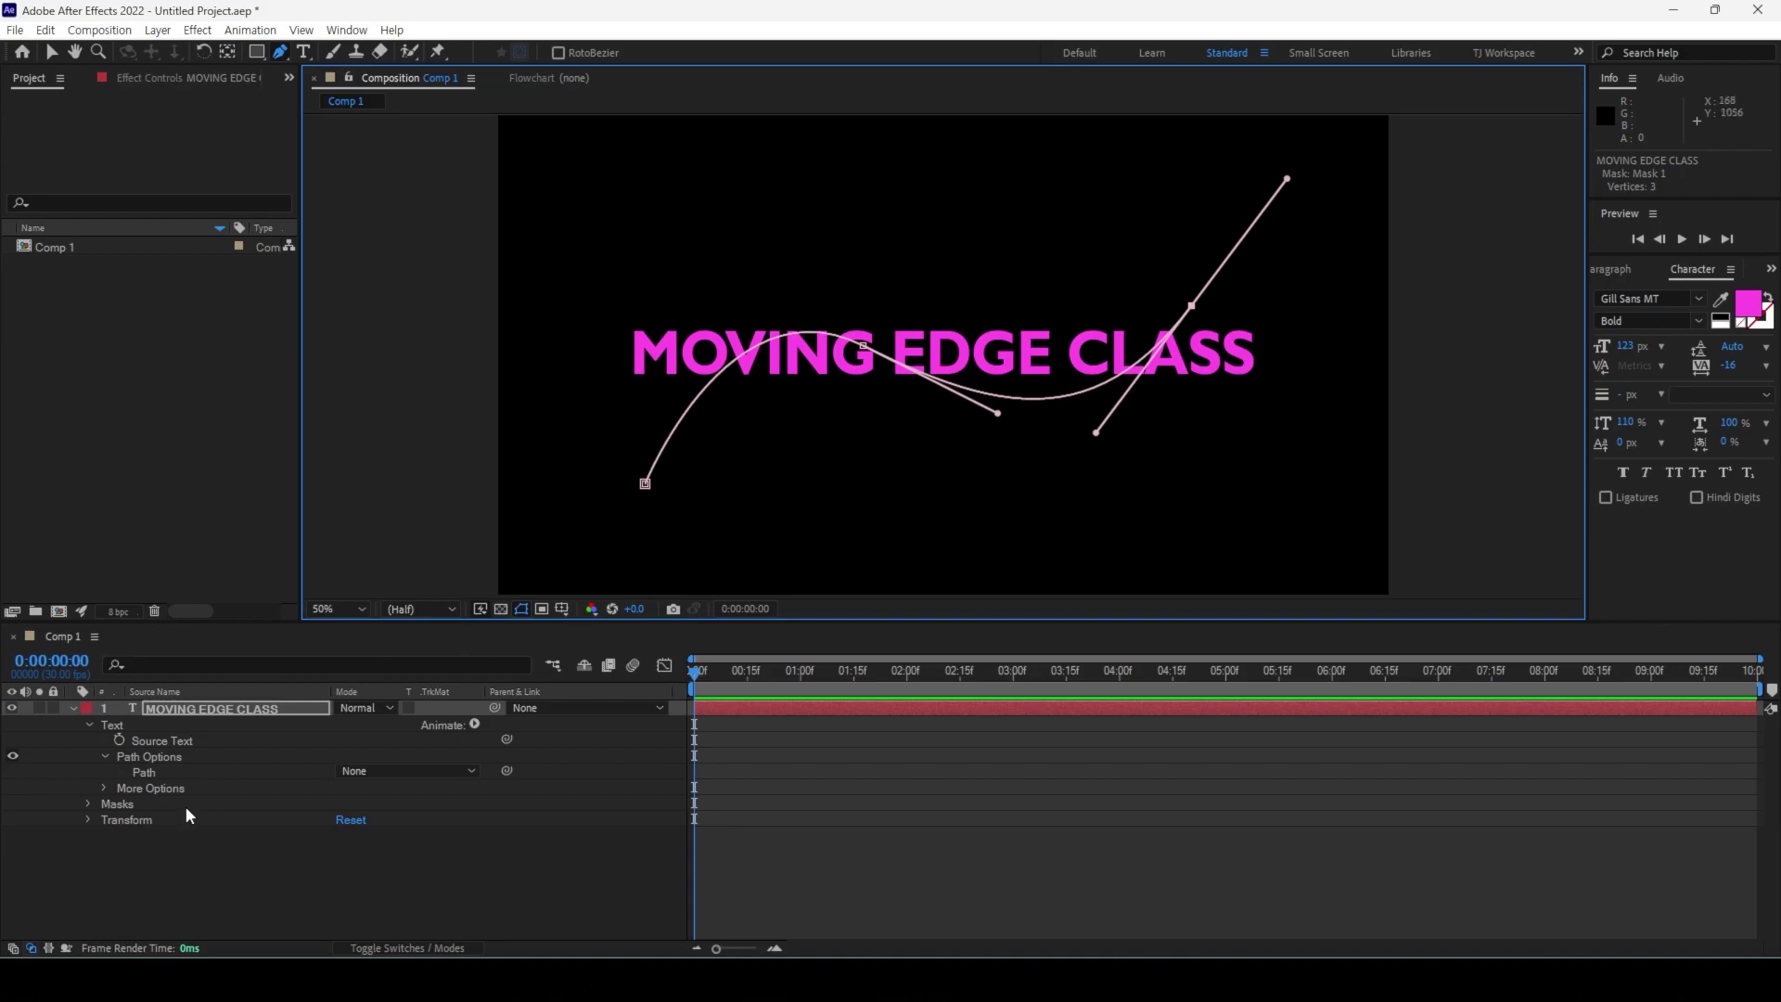
pyautogui.moveTo(331, 691); pyautogui.dragTo(305, 691)
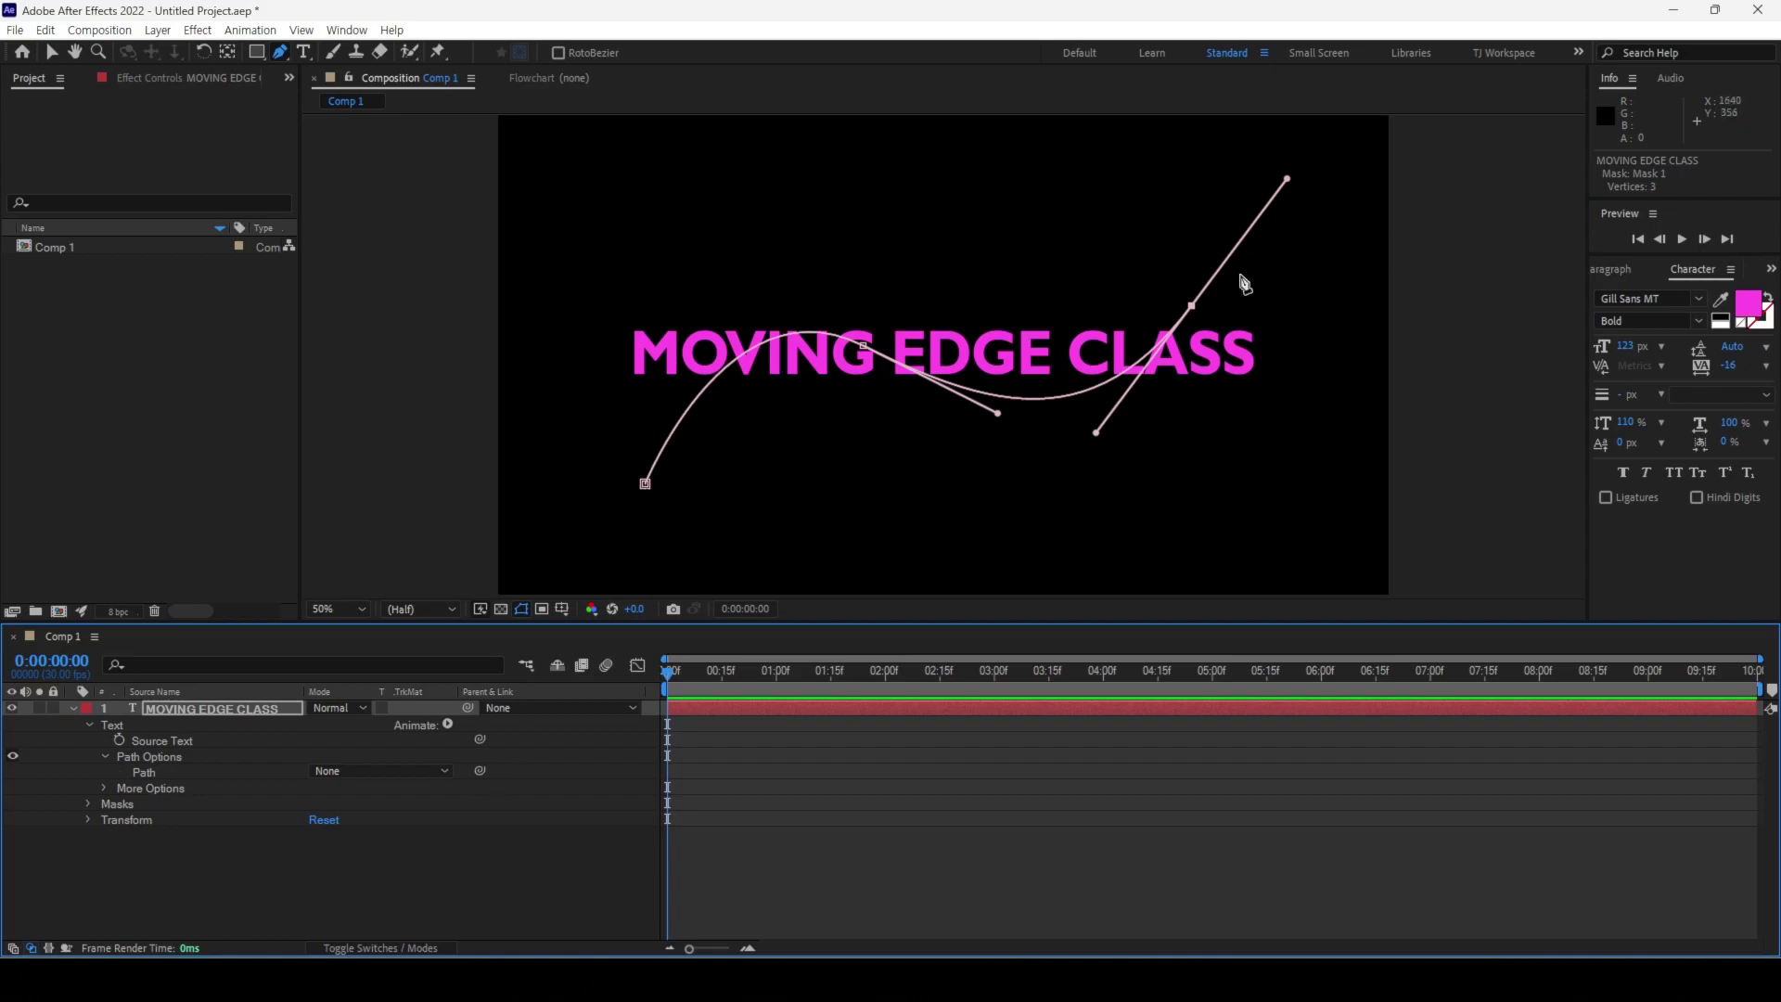
# Step: Try extending the mask with two more points above the text and closing it, and undo these additions
pyautogui.click(894, 163)
pyautogui.click(596, 316)
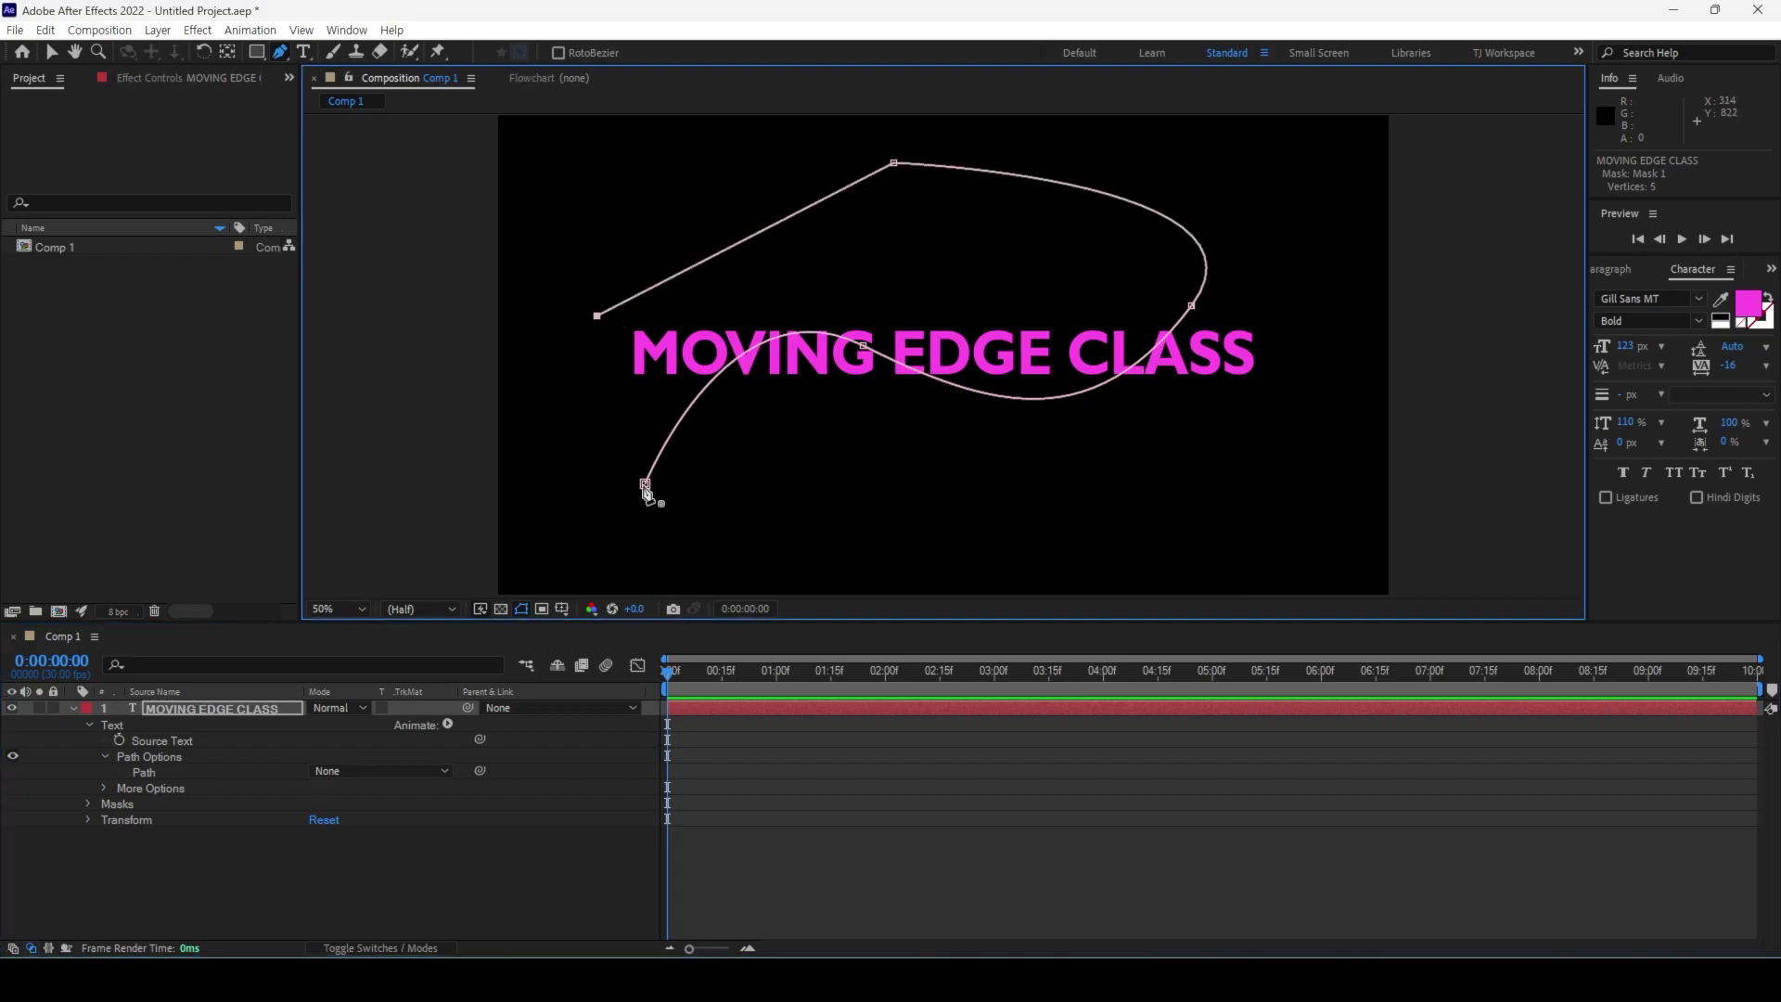
pyautogui.click(646, 486)
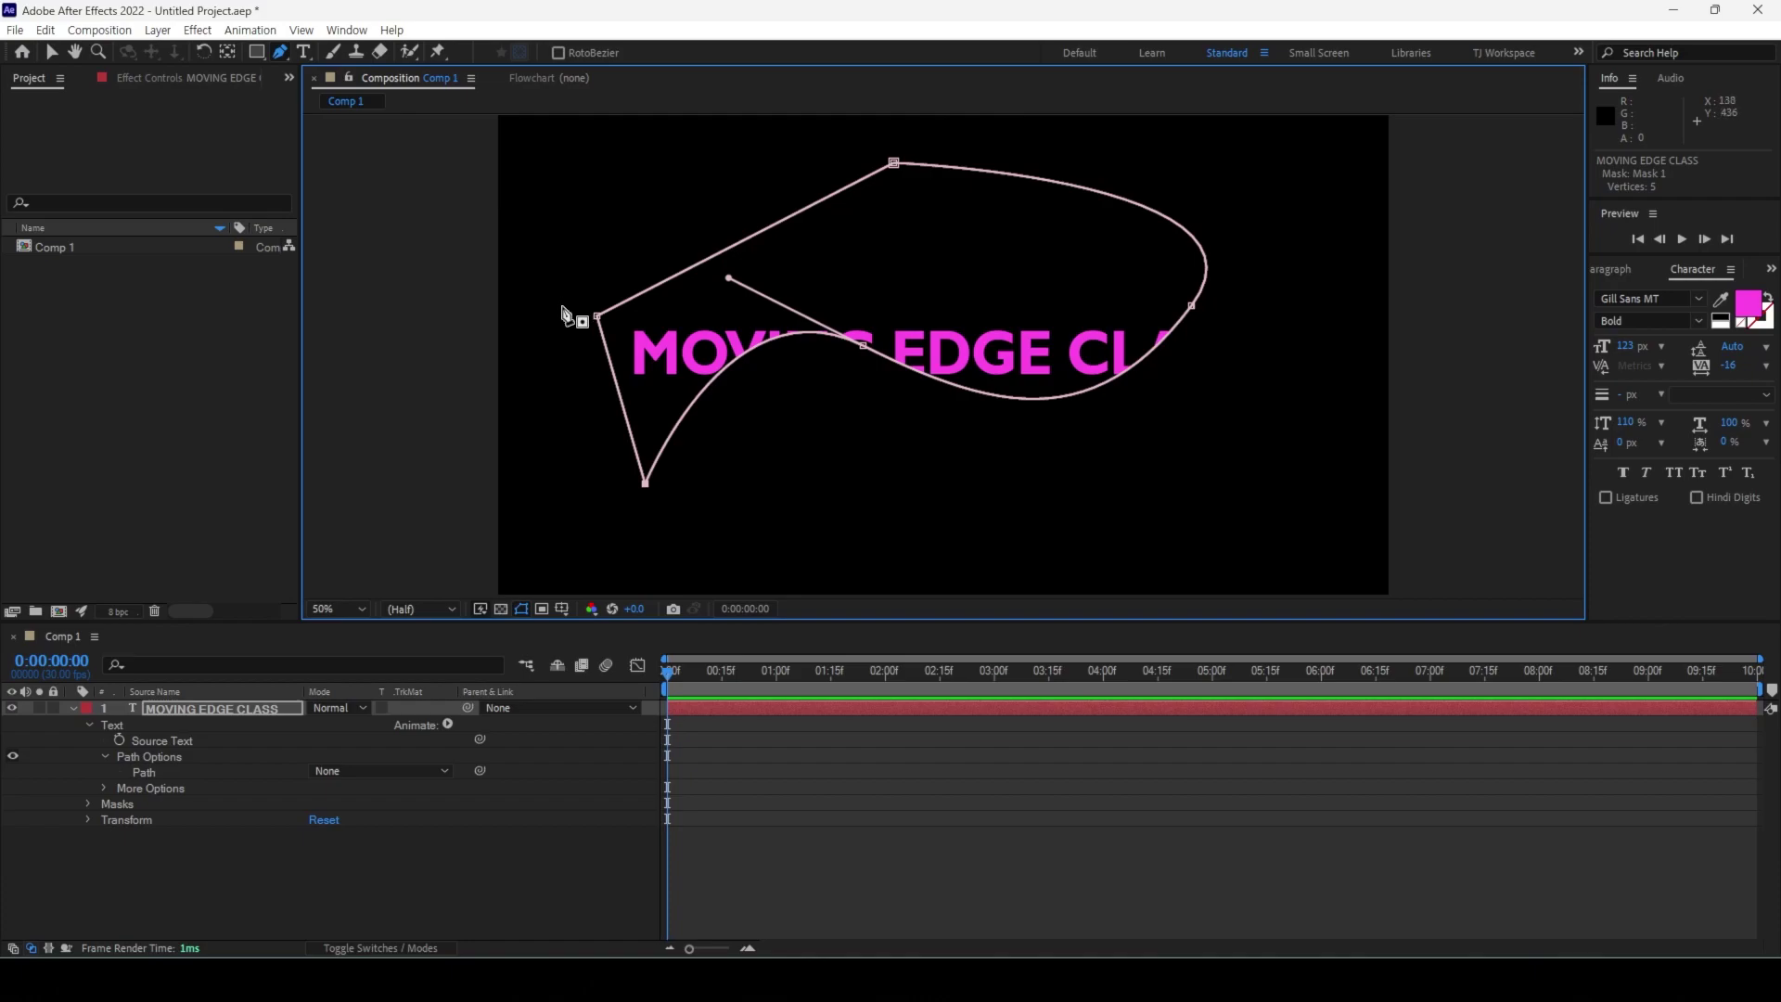
pyautogui.hotkey('ctrl', 'z')
pyautogui.hotkey('ctrl', 'z')
pyautogui.hotkey('ctrl', 'z')
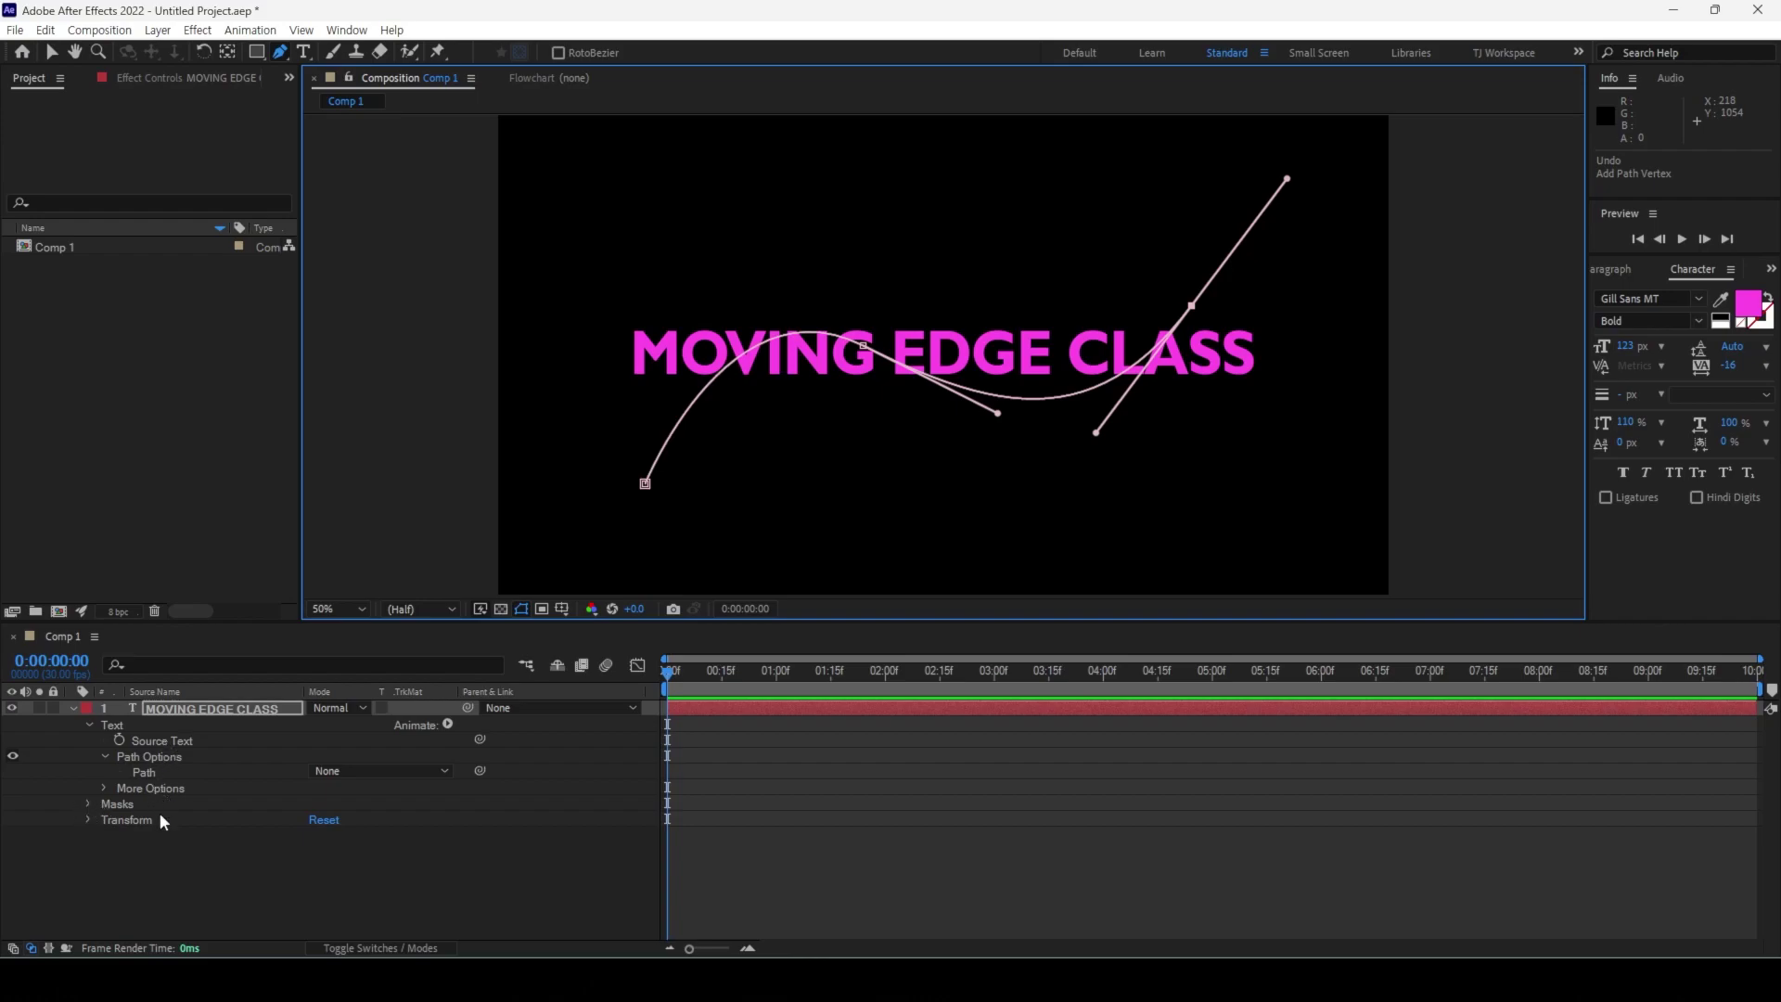
# Step: Set the text layer's Path option to Mask 1 so the text follows the S-curve
pyautogui.click(144, 775)
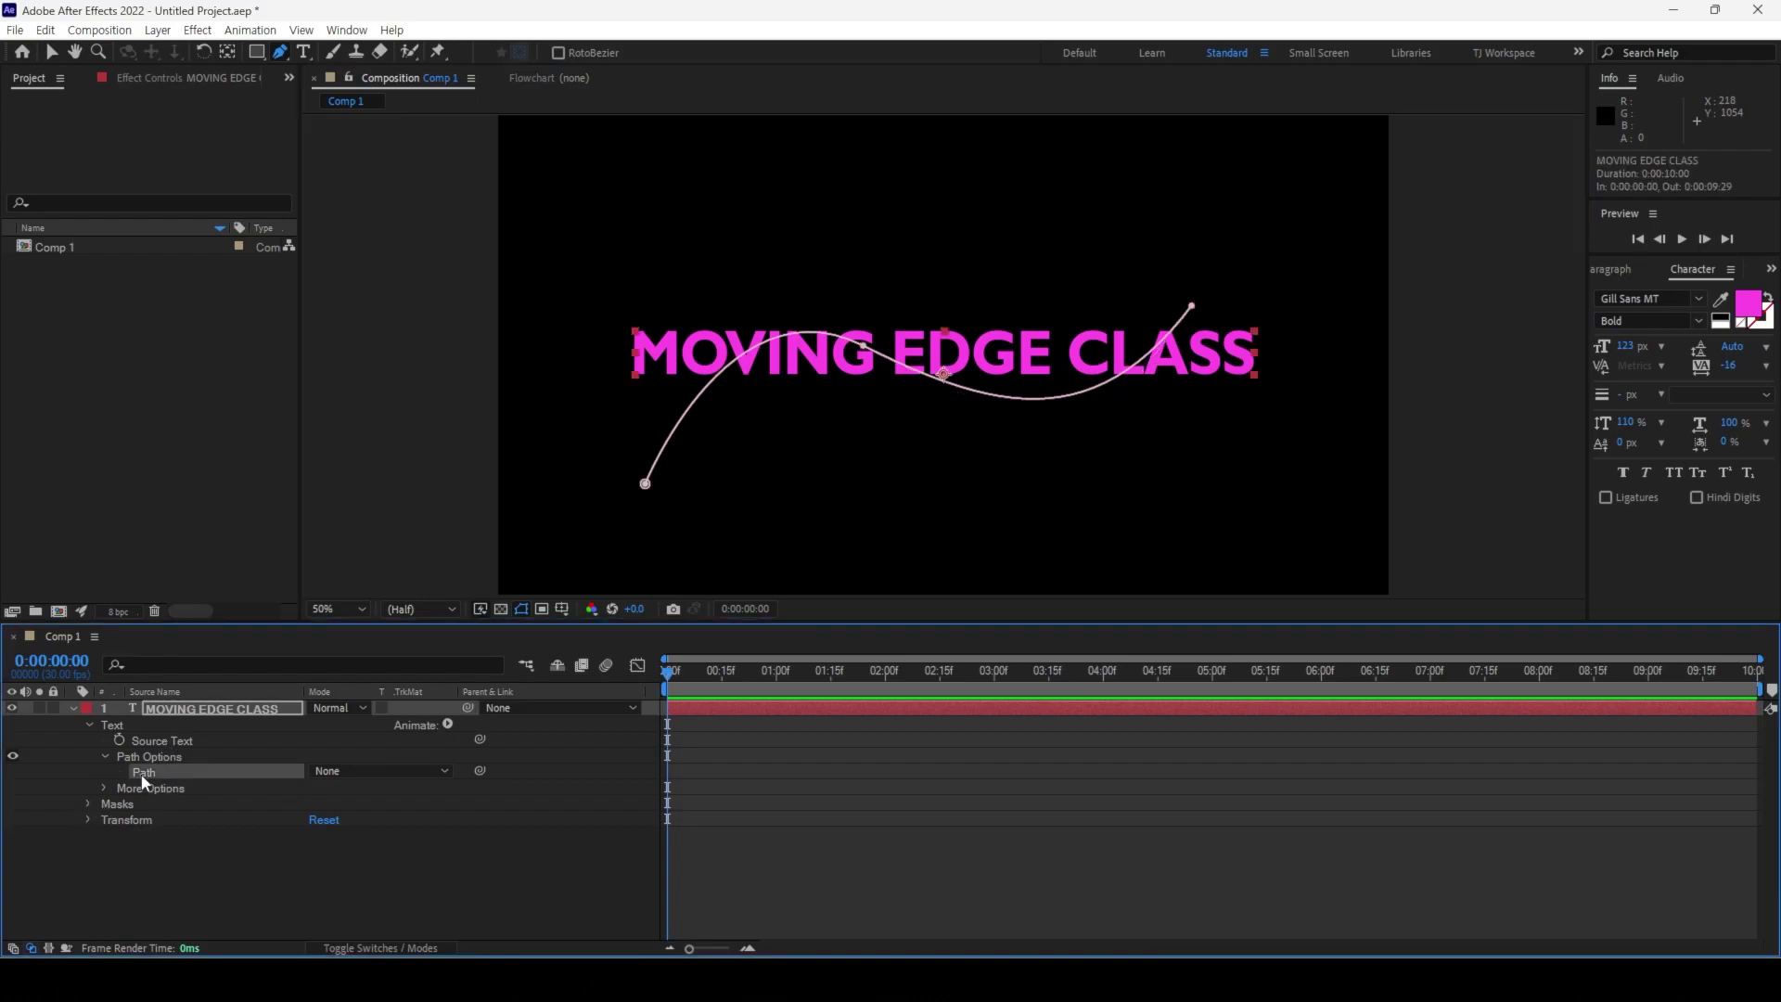
pyautogui.click(352, 770)
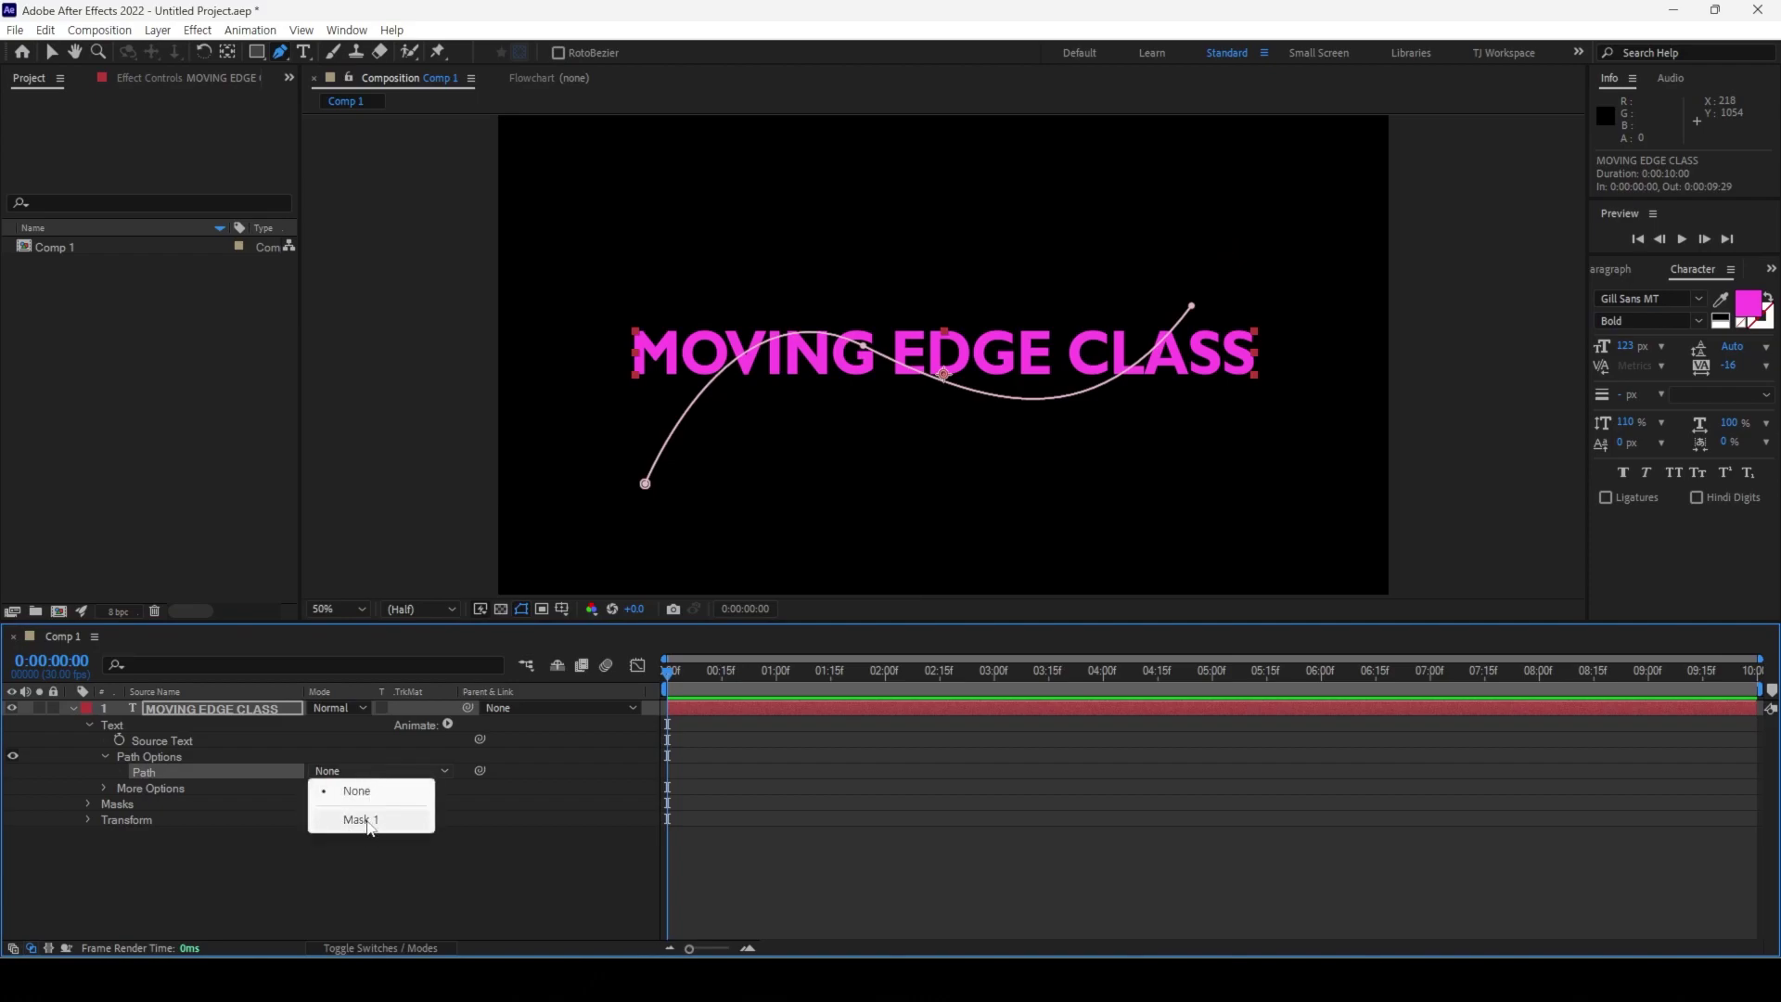
pyautogui.click(369, 822)
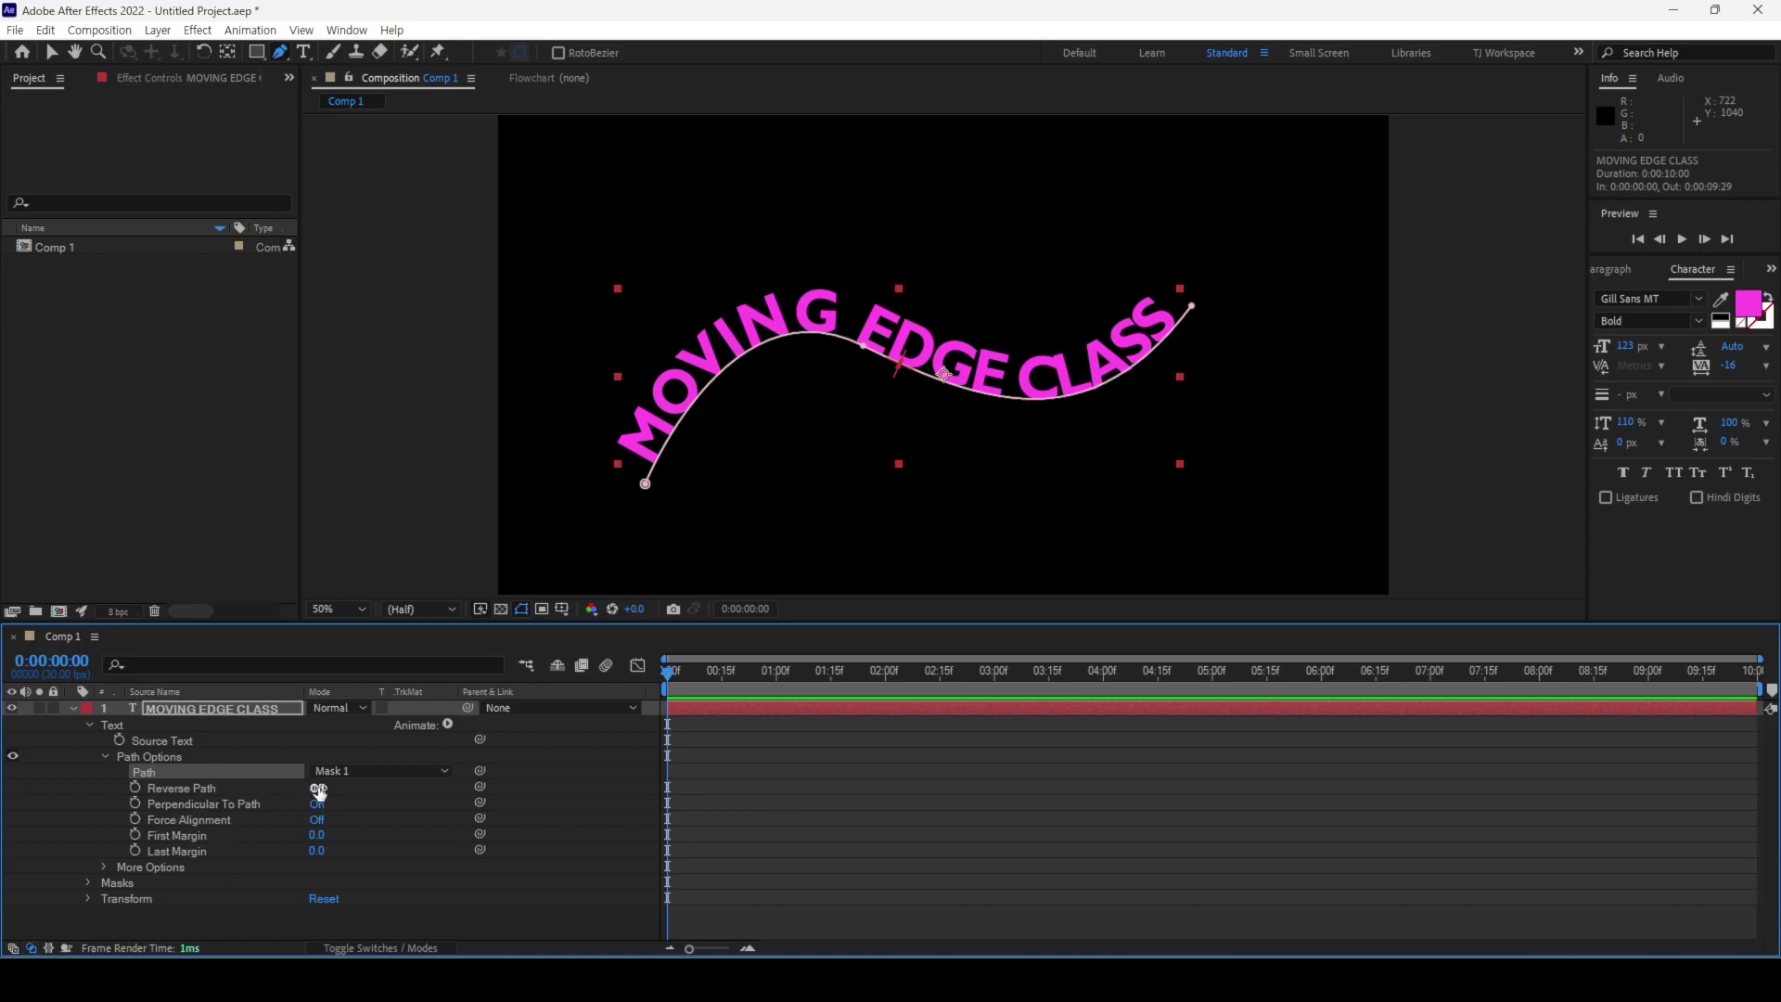
# Step: Shift the text slightly back along the curve by setting its First Margin to -10
pyautogui.click(178, 838)
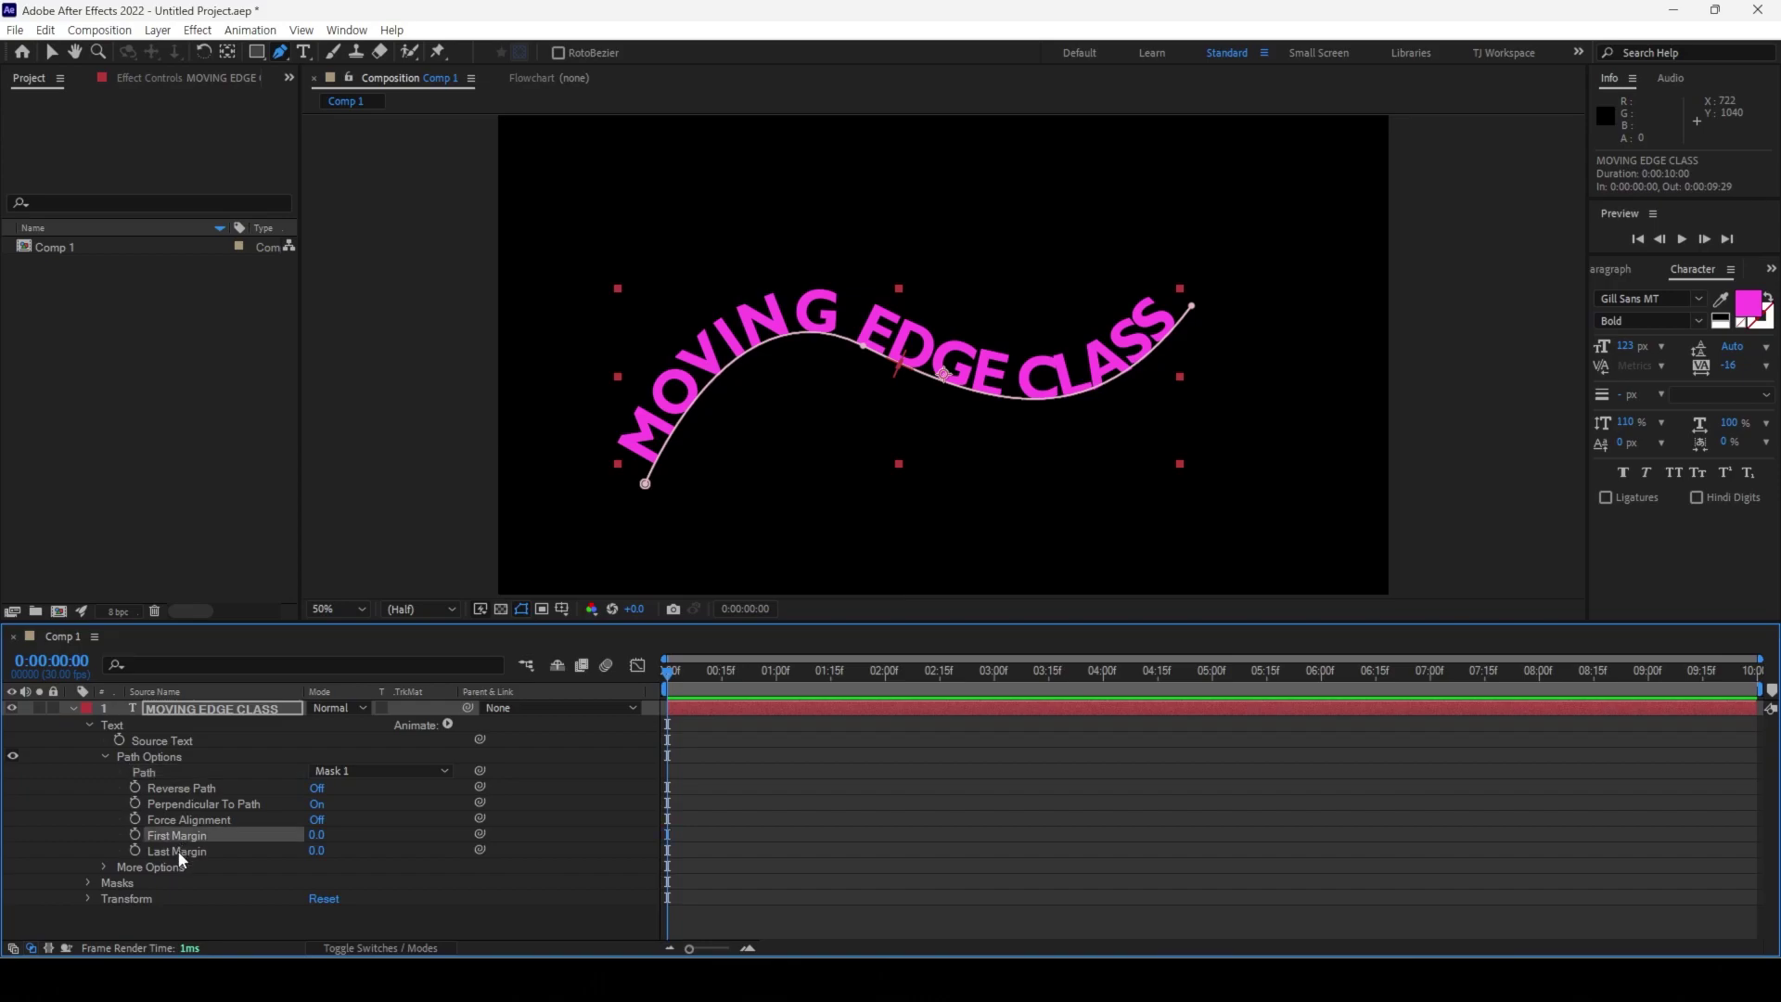
pyautogui.click(179, 851)
pyautogui.moveTo(319, 838); pyautogui.dragTo(338, 910)
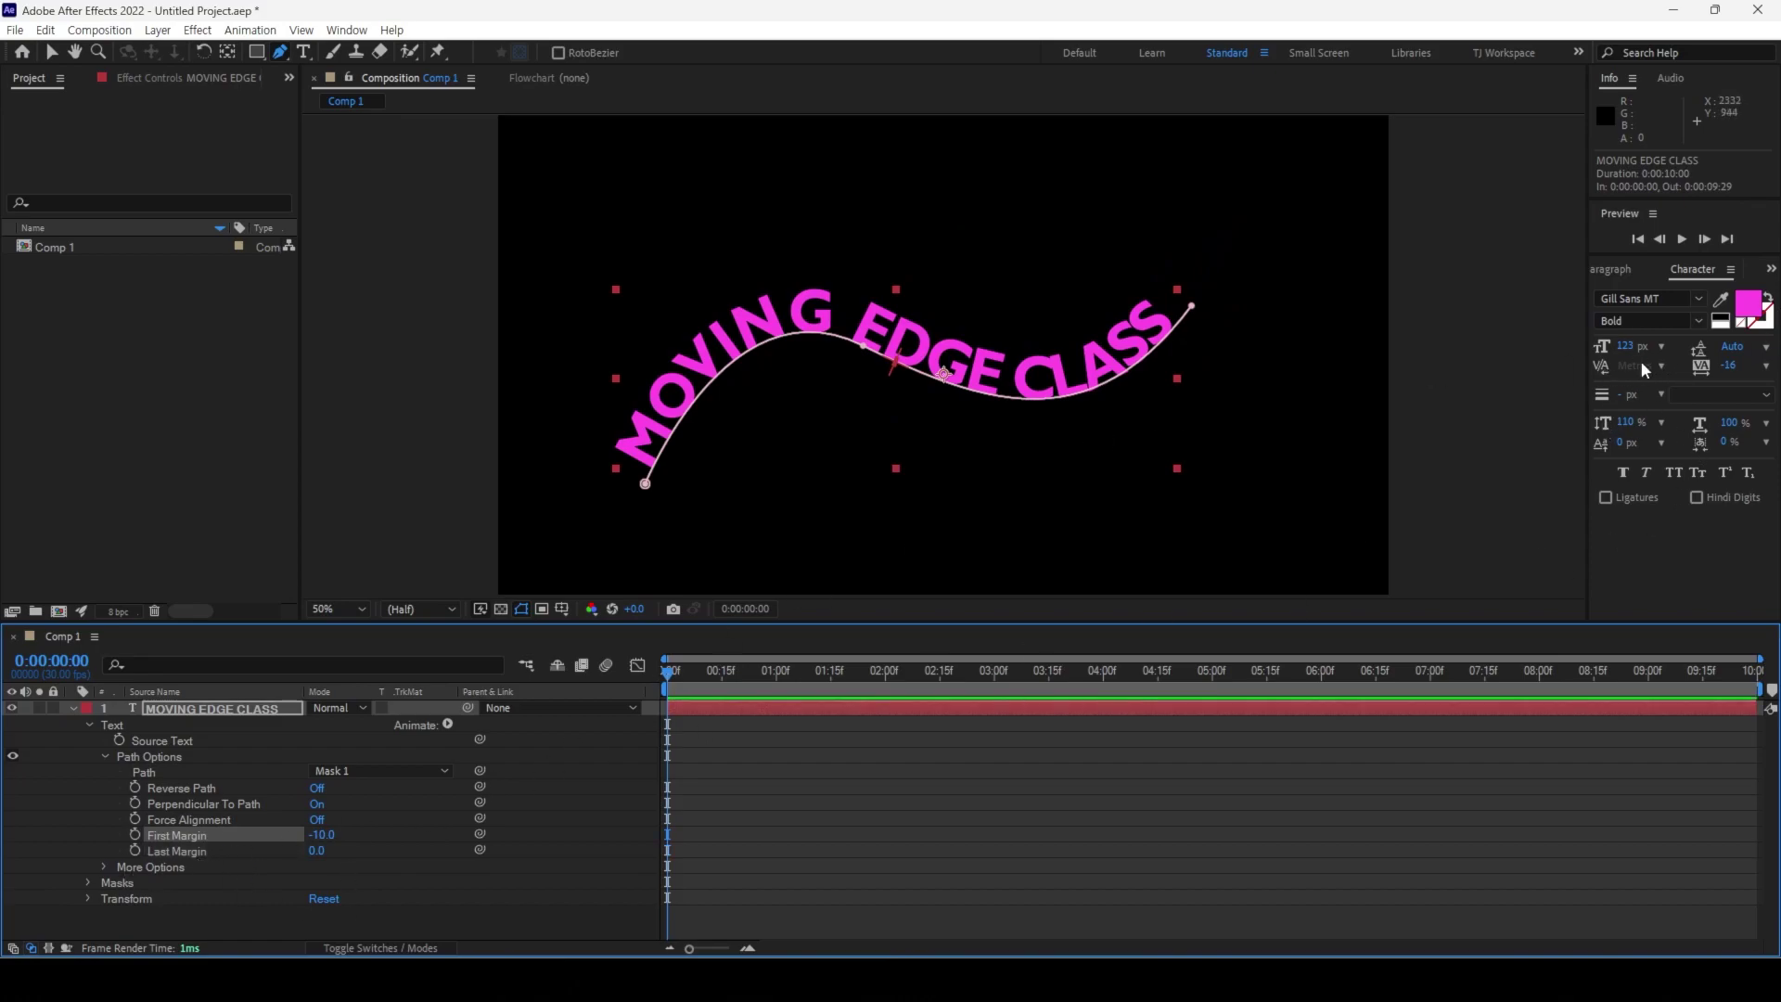
# Step: Left-align the text, set First Margin to 65, try a Last Margin of -19 and undo the Last Margin change
pyautogui.click(1606, 271)
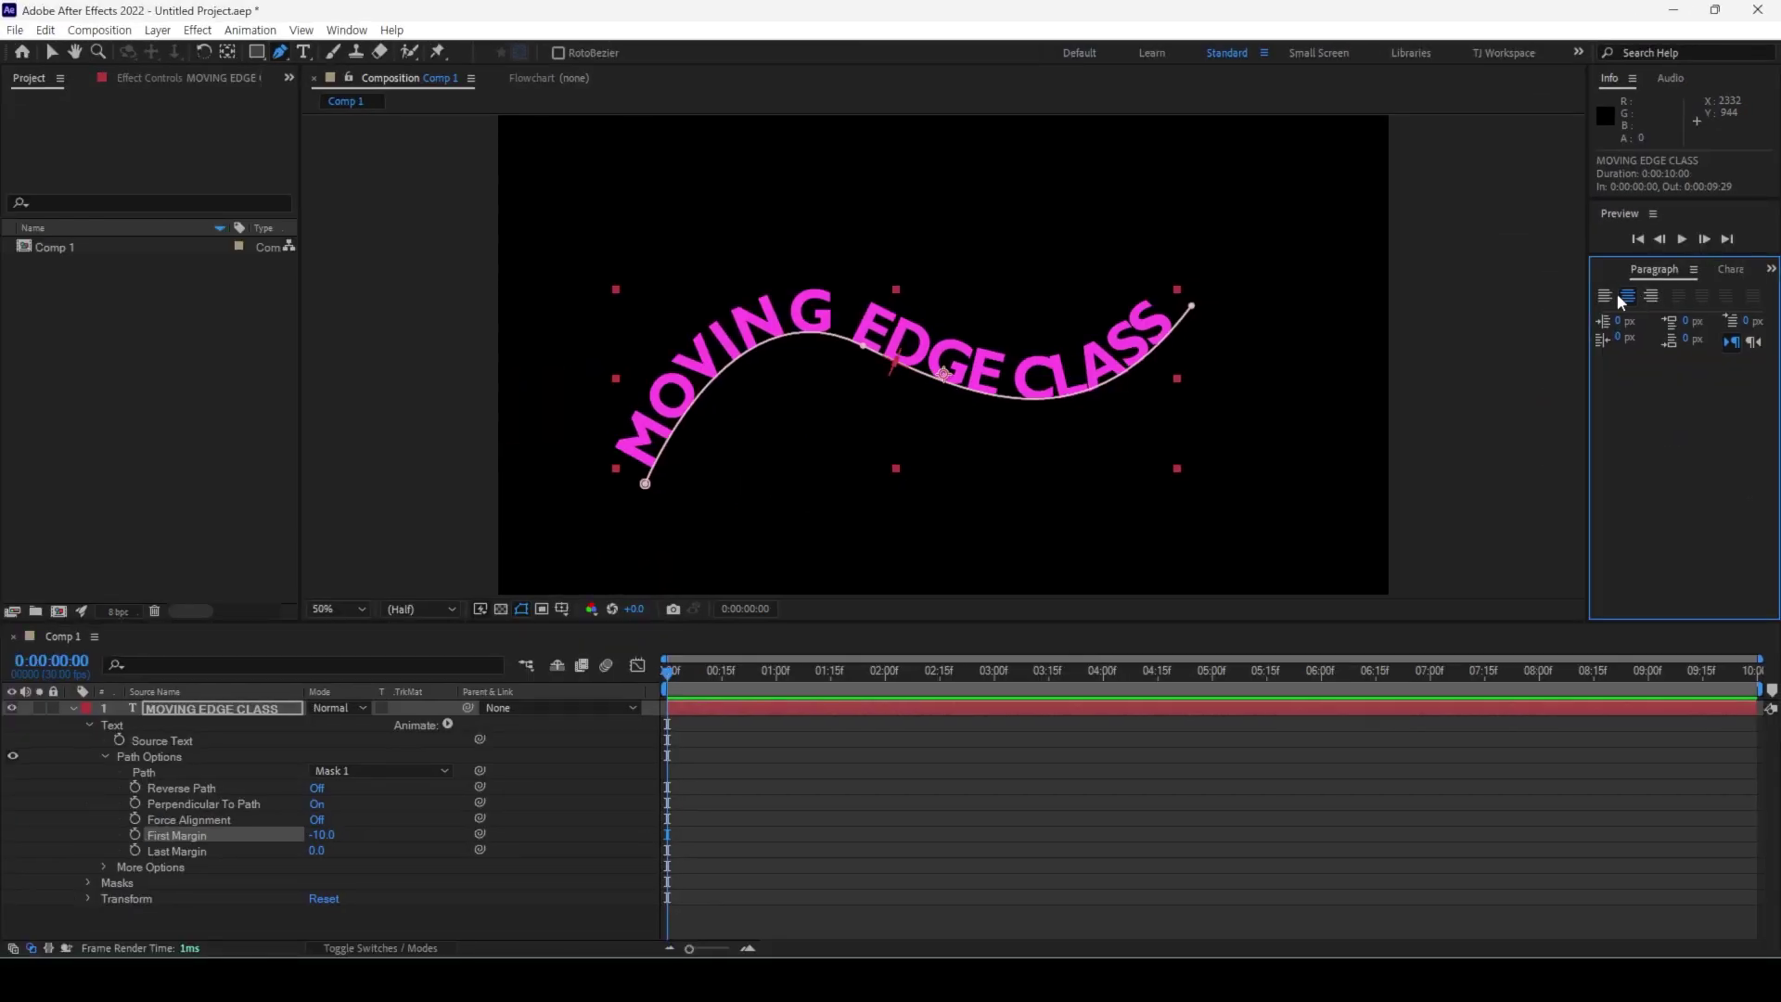
pyautogui.moveTo(321, 835); pyautogui.dragTo(322, 878)
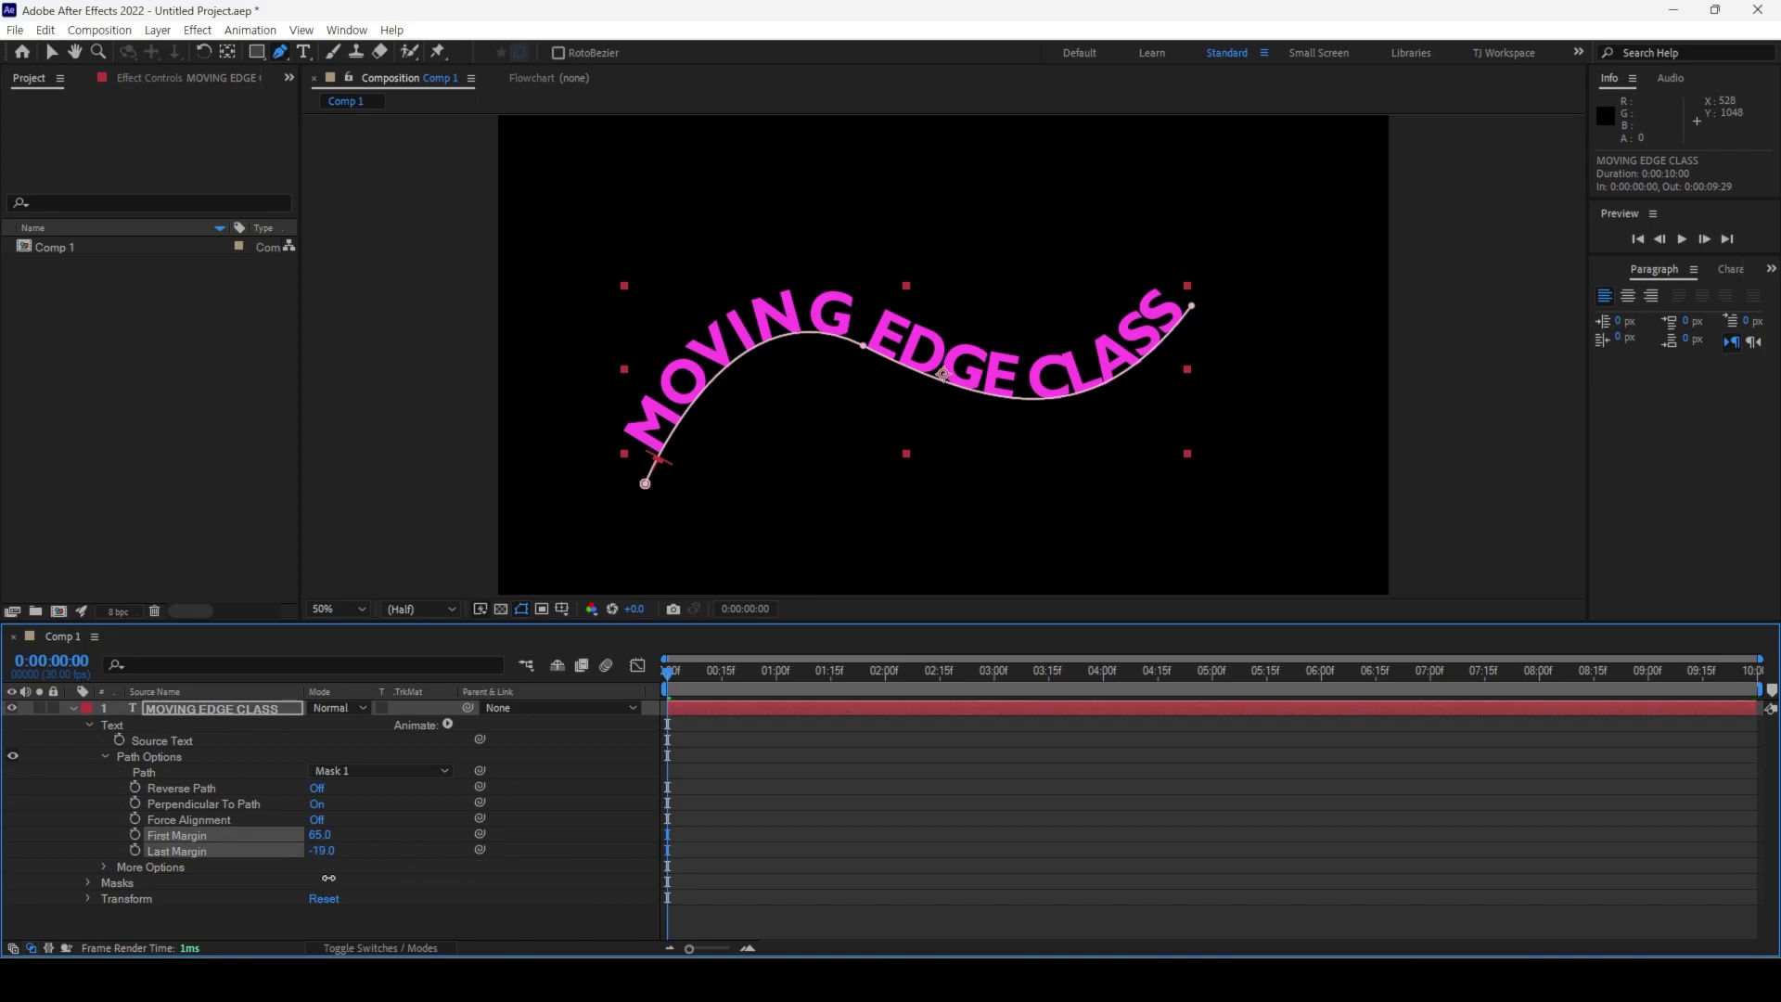
pyautogui.hotkey('ctrl', 'z')
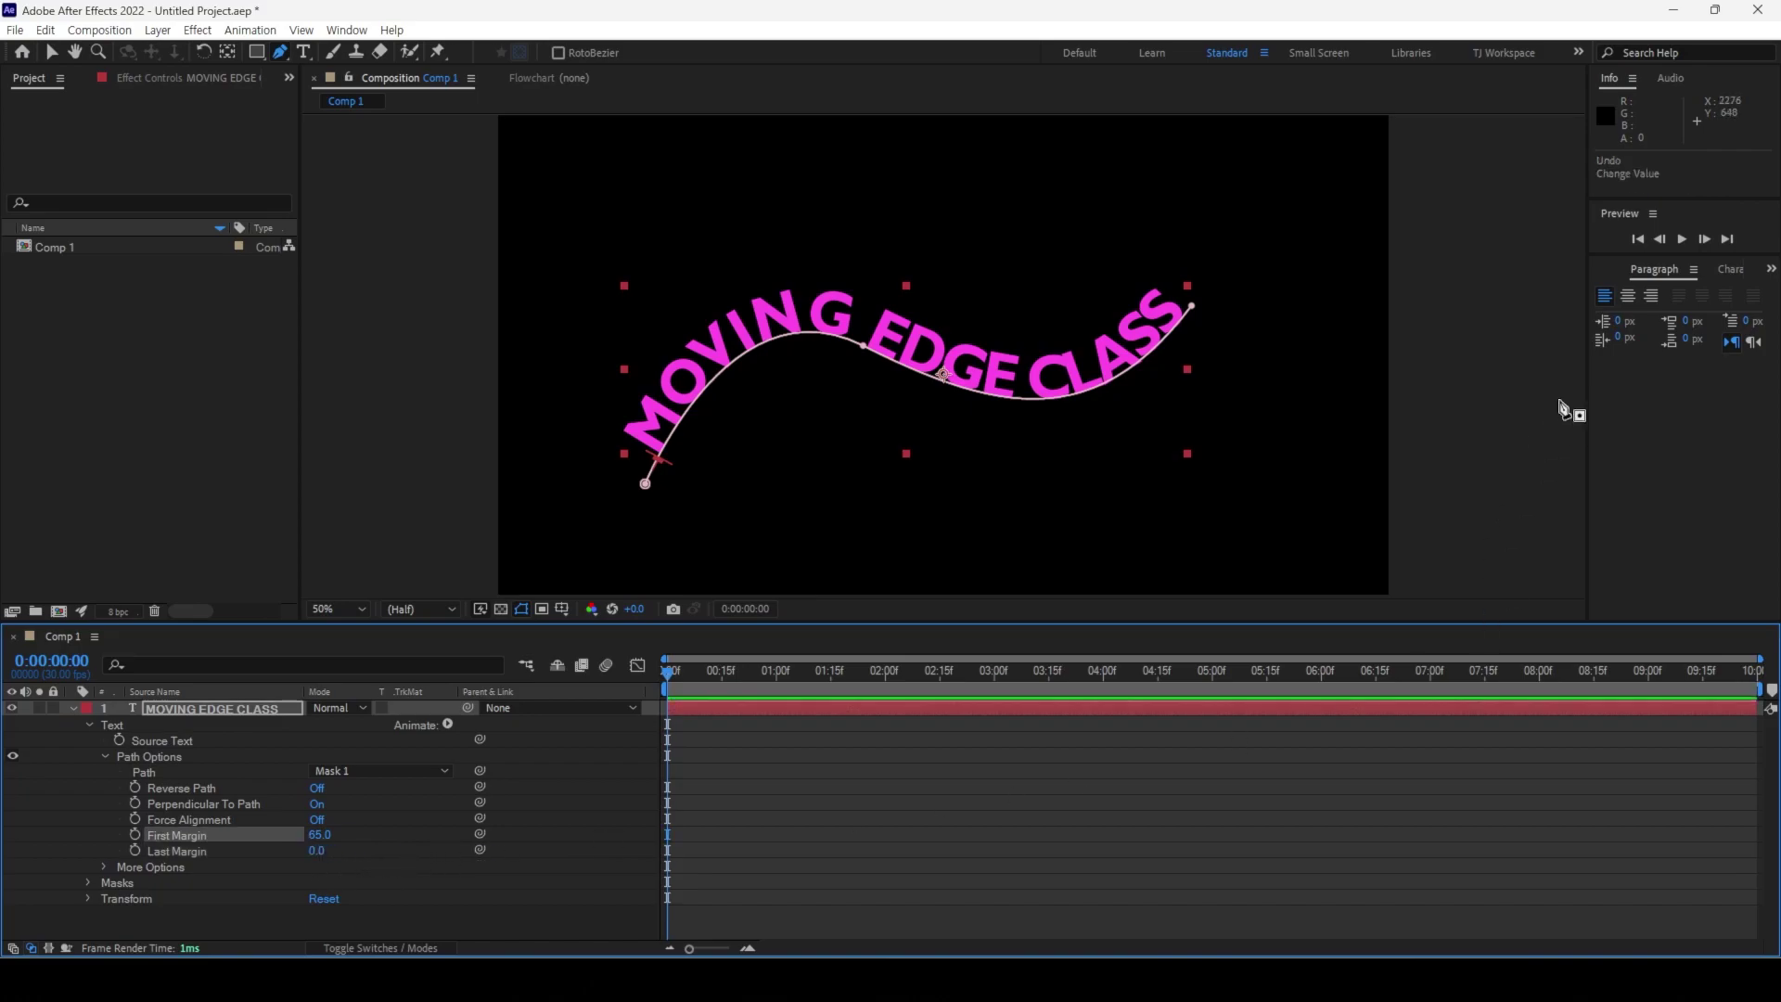
# Step: Right-align the text on the curve, set Last Margin to -18 and vary First Margin to compare their effects
pyautogui.click(1653, 298)
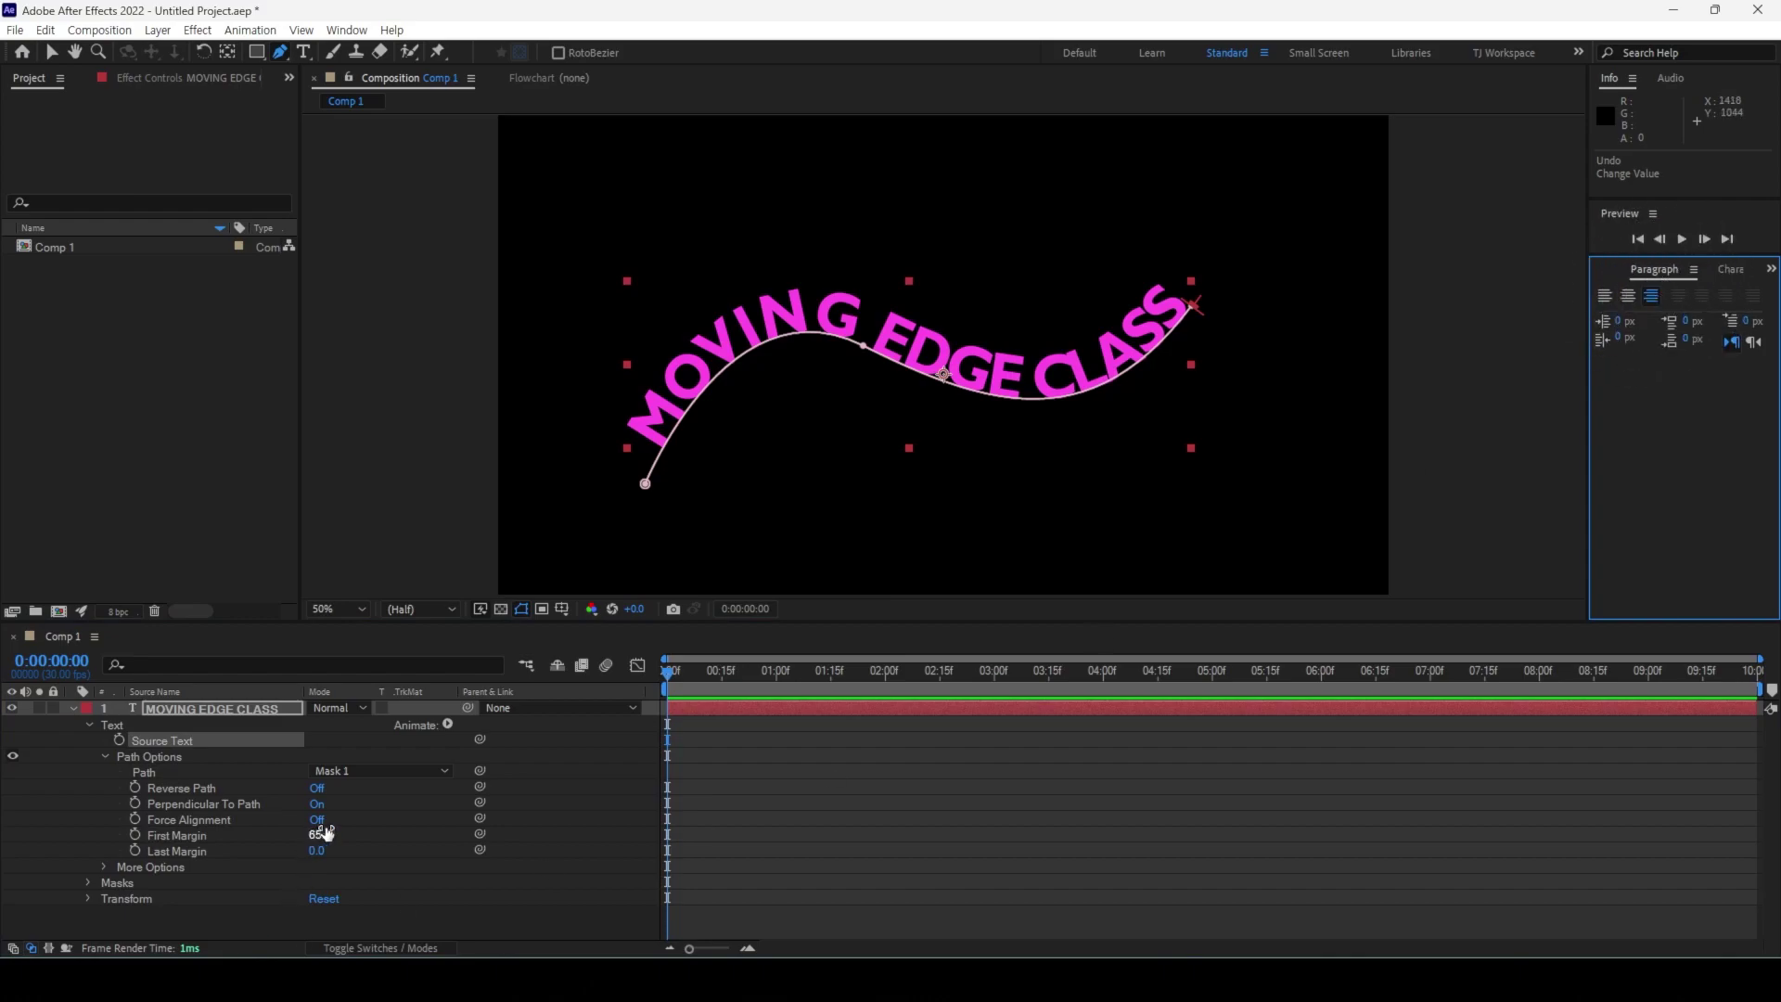
pyautogui.moveTo(318, 857); pyautogui.dragTo(270, 839)
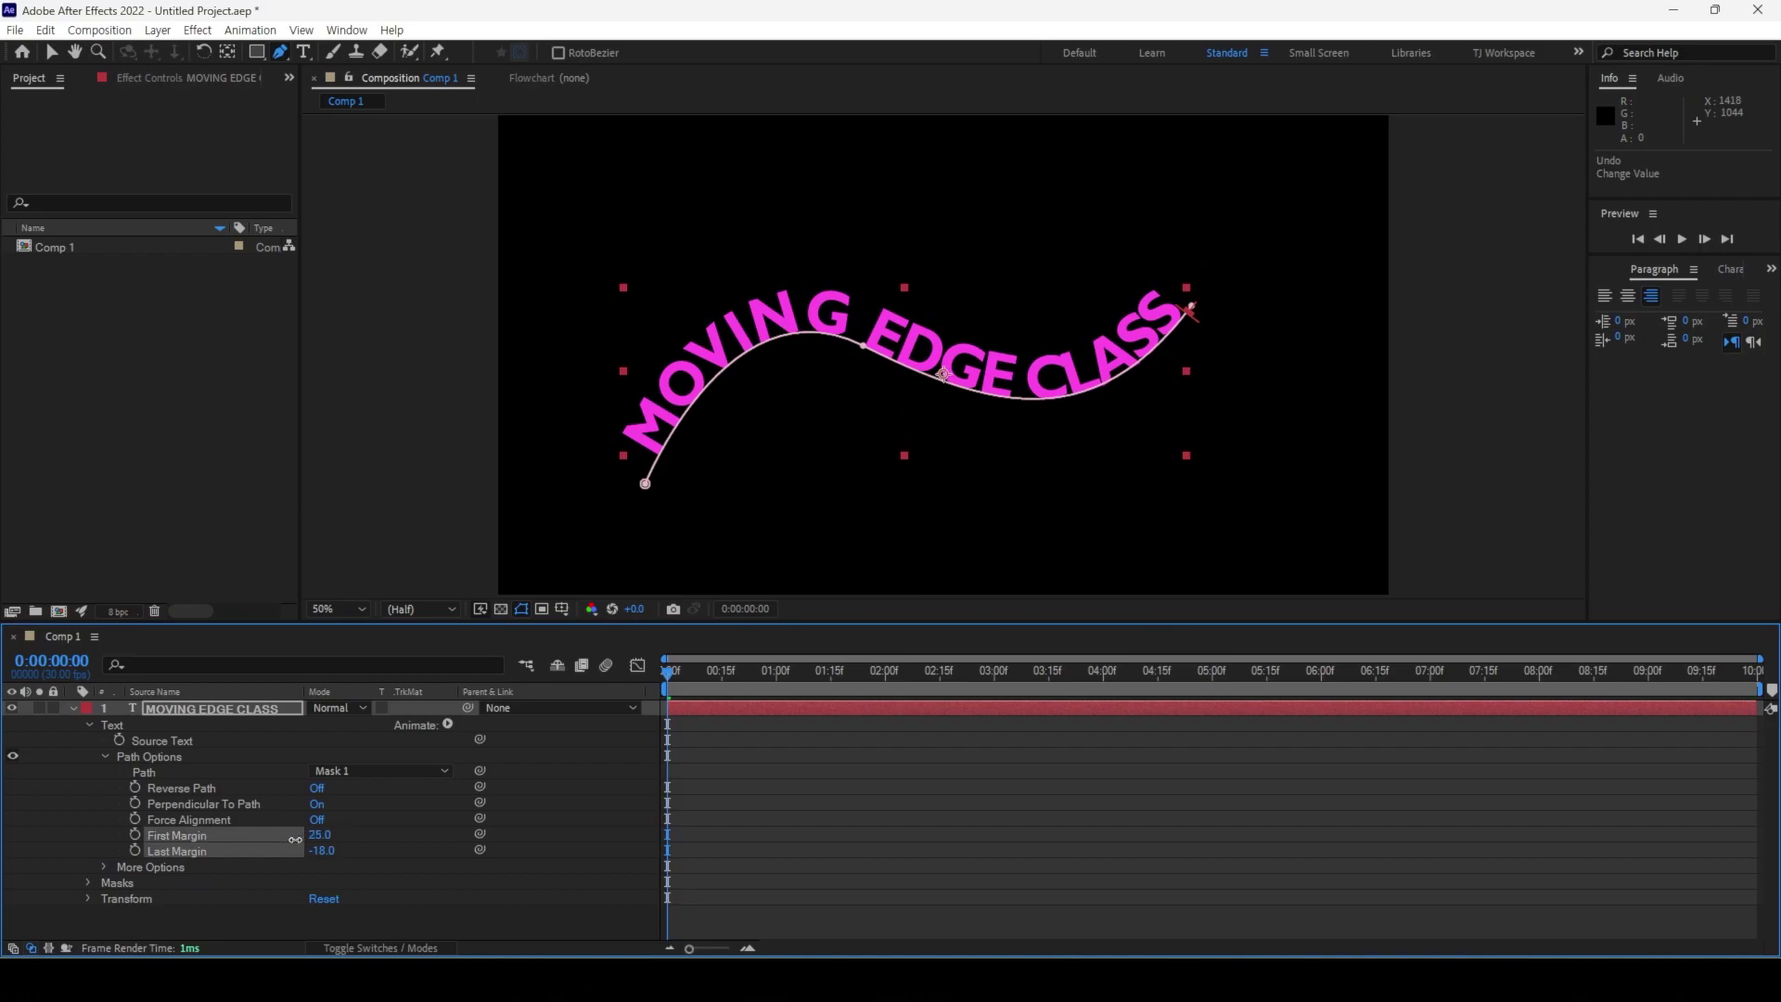
# Step: Center-align the text and set both First Margin and Last Margin to 0
pyautogui.click(1629, 295)
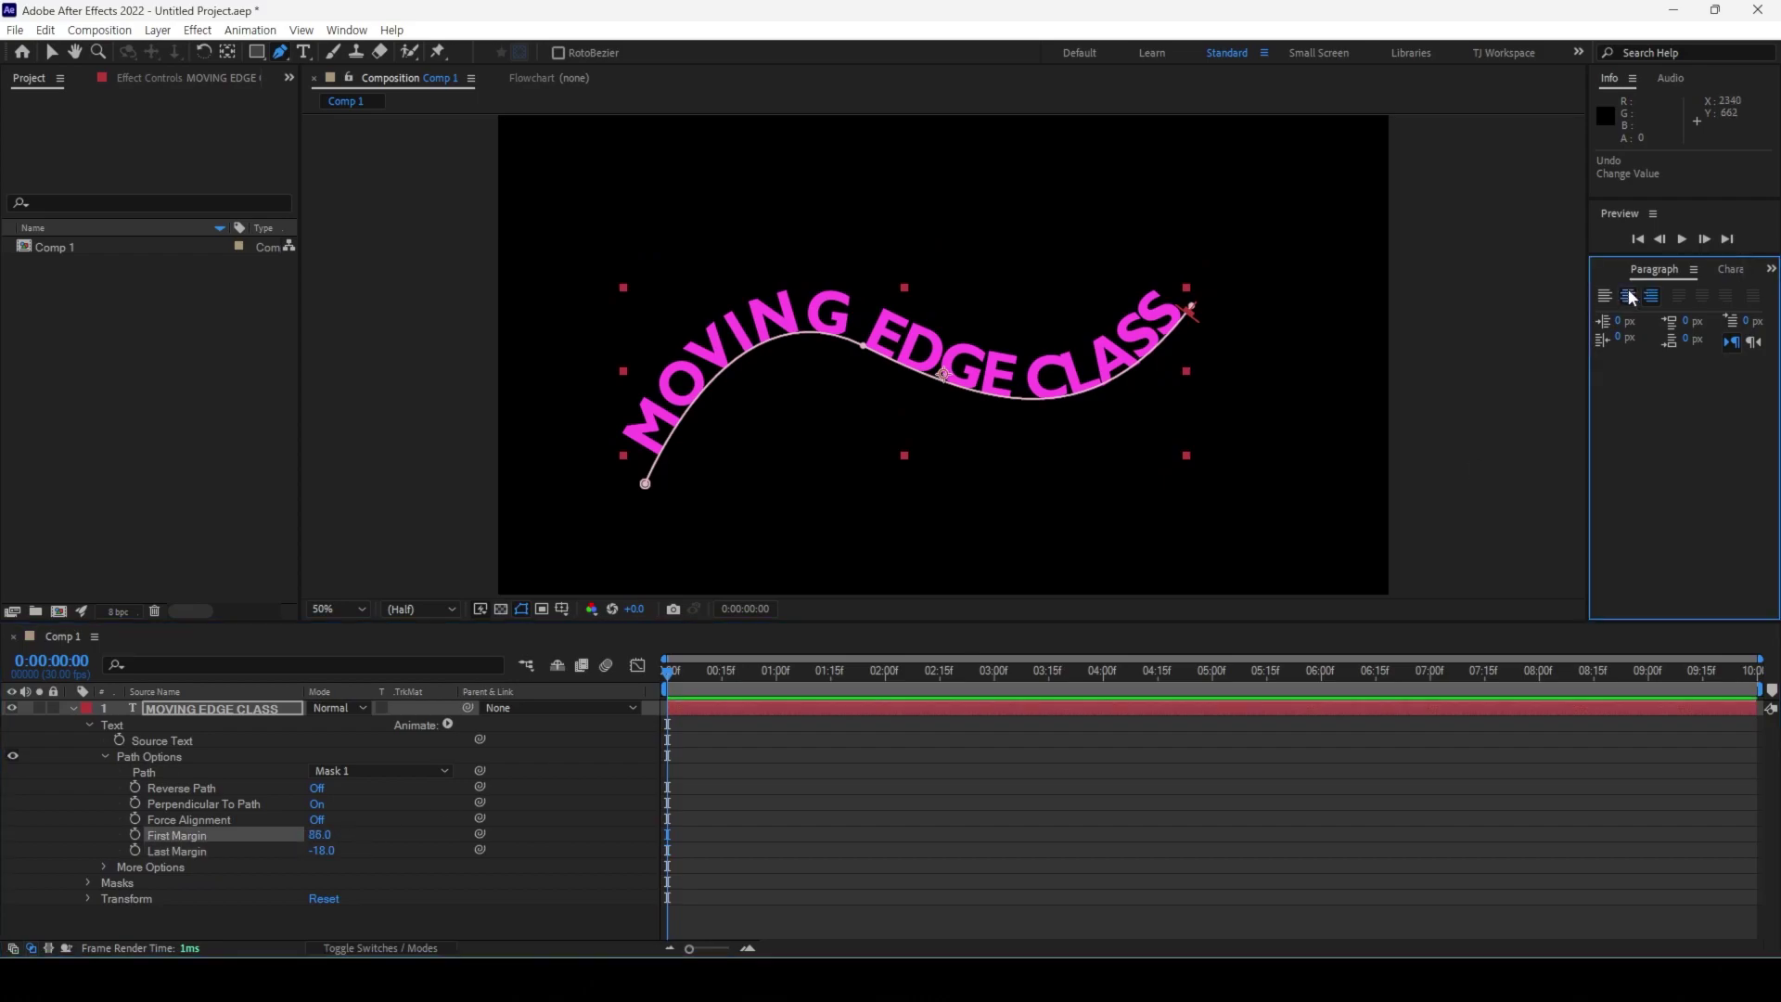
pyautogui.moveTo(319, 835); pyautogui.dragTo(353, 835)
pyautogui.click(324, 834)
pyautogui.write('0')
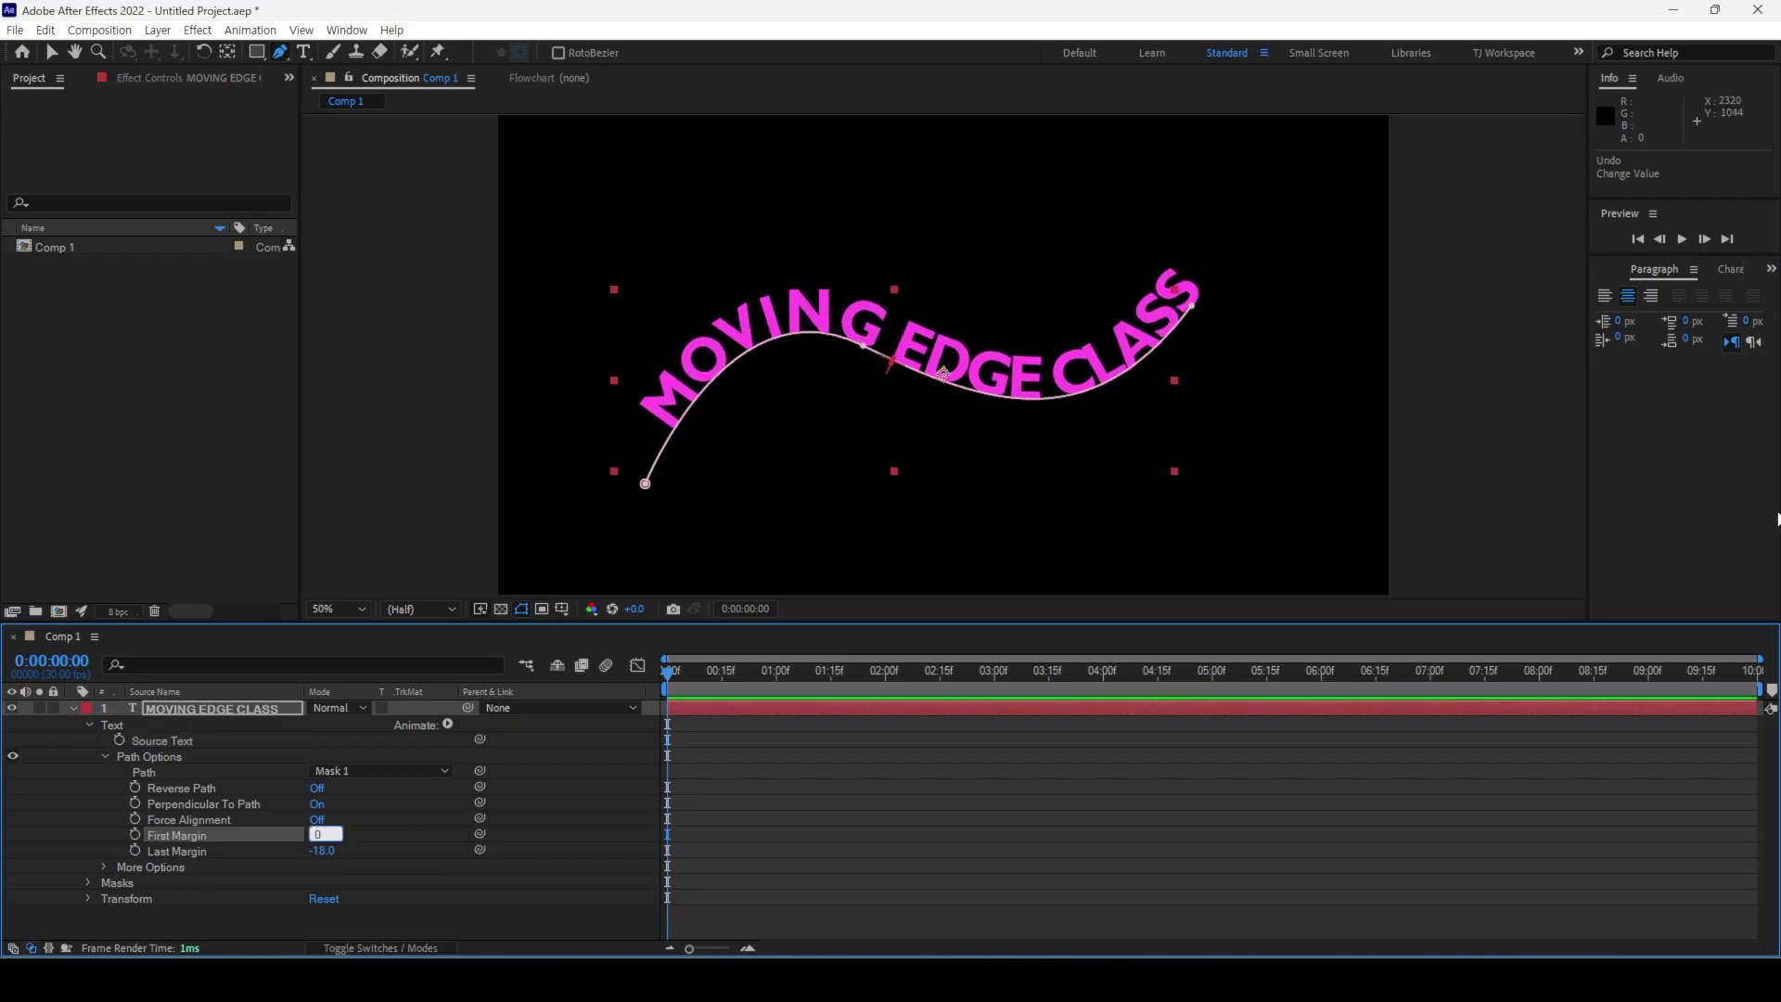
pyautogui.press('Tab')
pyautogui.write('0')
pyautogui.press('Return')
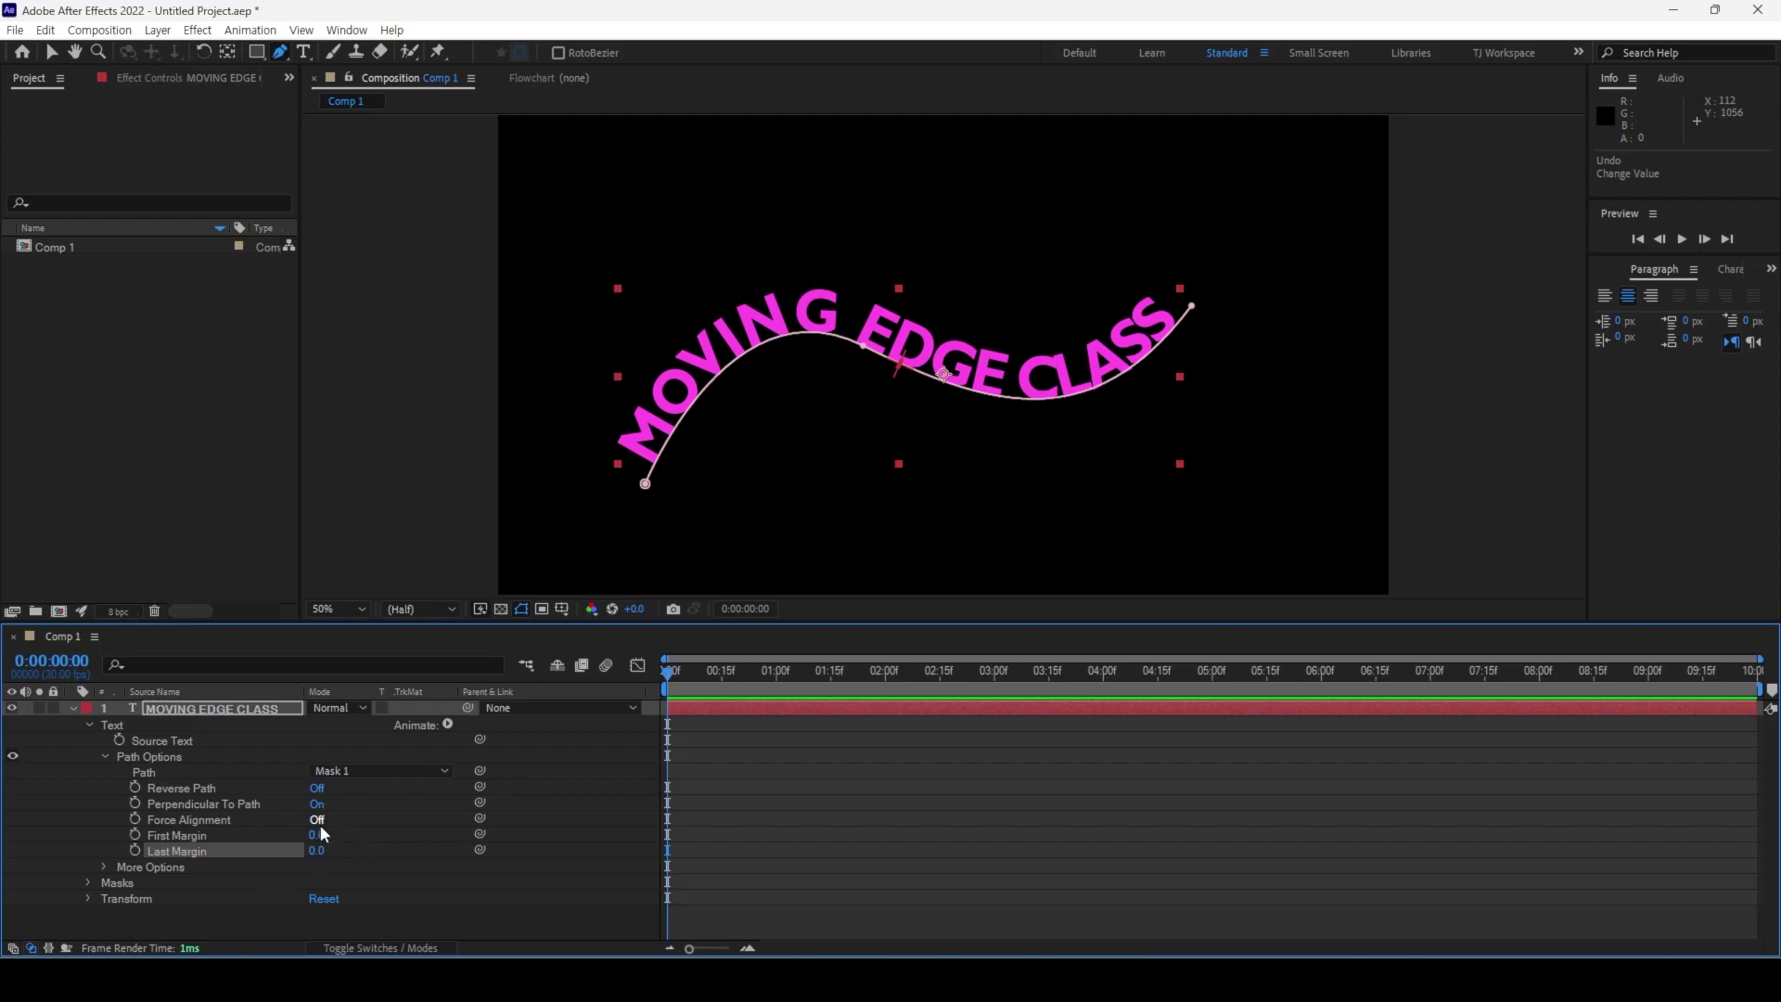
# Step: Animate the text along the curve by keyframing First Margin at -627 on 0:00:00:00 and 1990 on 0:00:02:09
pyautogui.moveTo(317, 837); pyautogui.dragTo(104, 895)
pyautogui.click(134, 835)
pyautogui.moveTo(672, 681); pyautogui.dragTo(918, 672)
pyautogui.press(',')
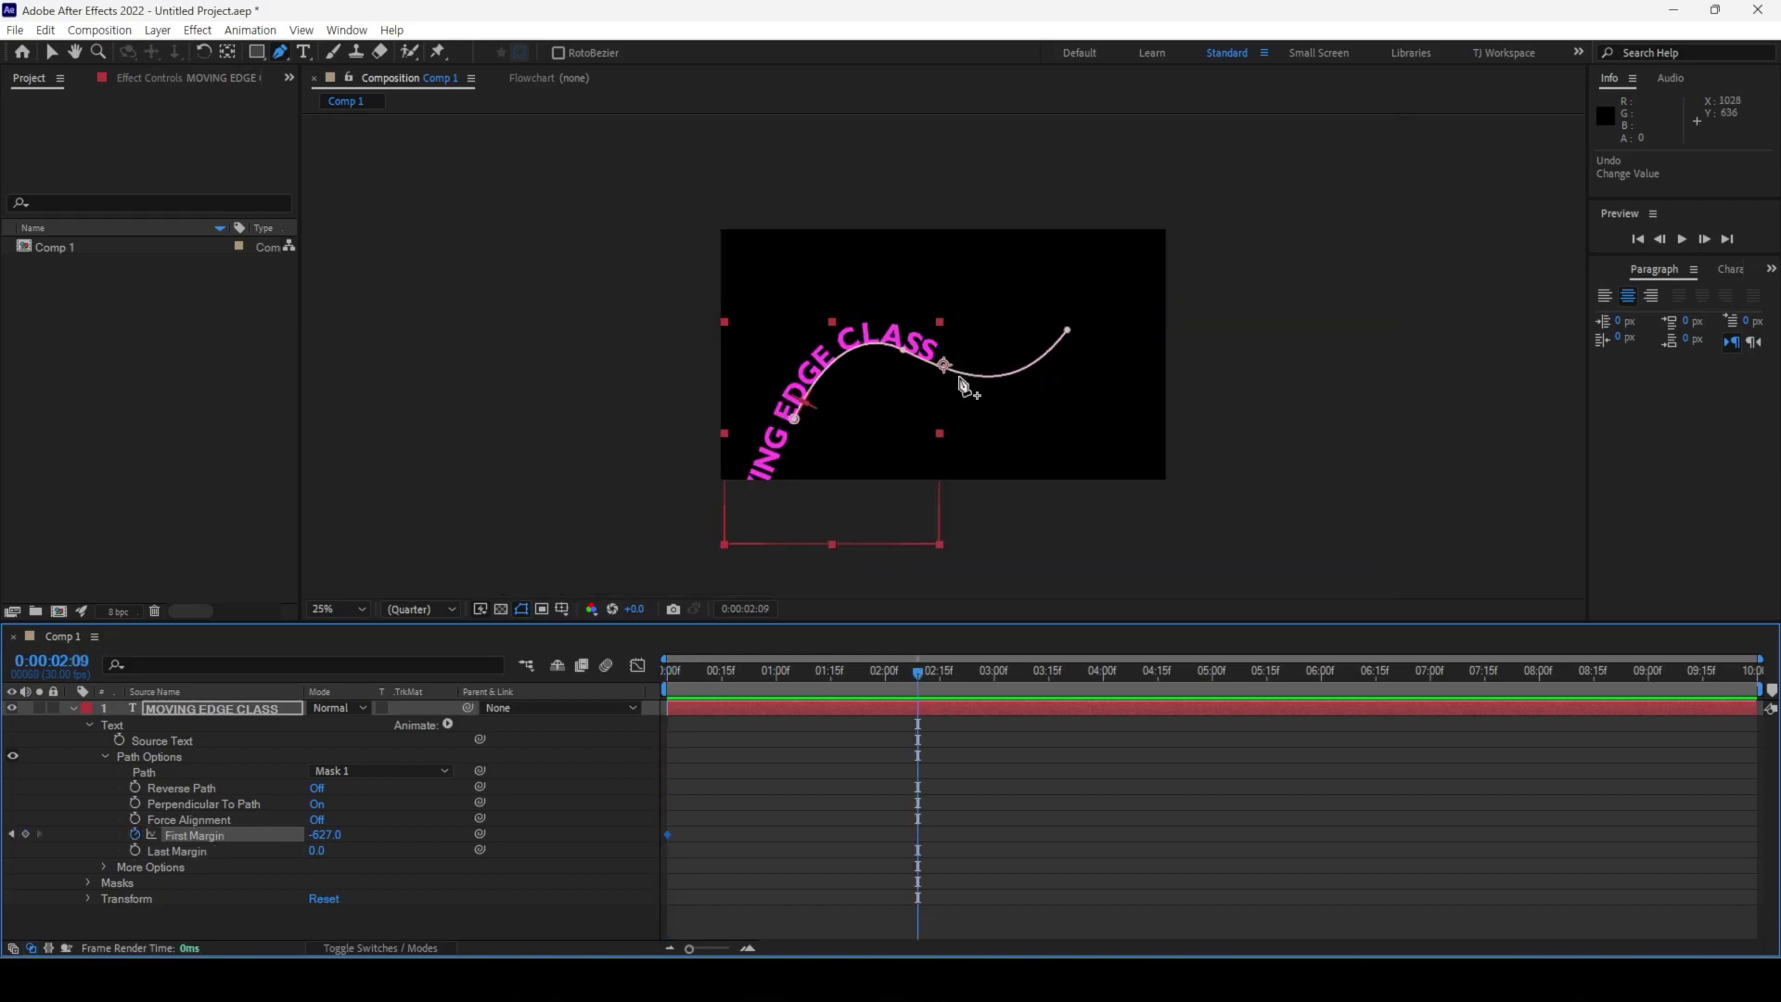
pyautogui.moveTo(325, 834); pyautogui.dragTo(431, 846)
pyautogui.click(321, 835)
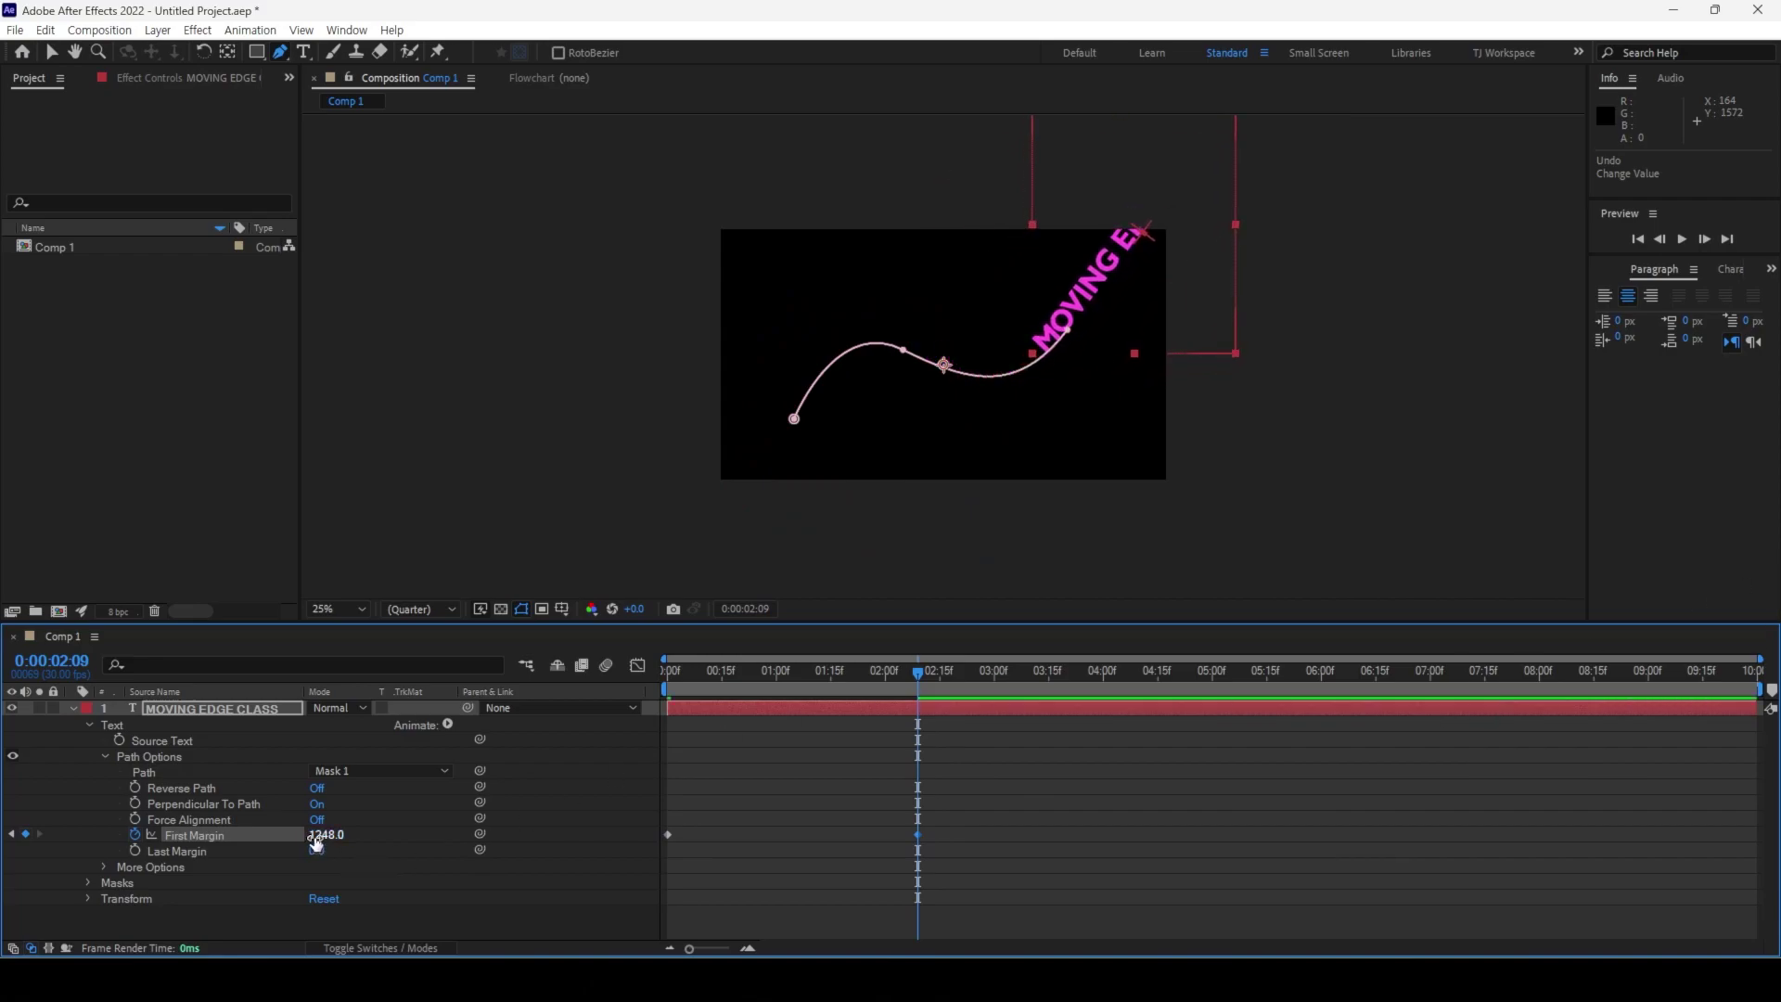
pyautogui.write('1990')
pyautogui.press('Return')
# Step: Shorten the work area to end at about 0:00:02:26 and preview the text moving along the curve
pyautogui.moveTo(1760, 691); pyautogui.dragTo(984, 692)
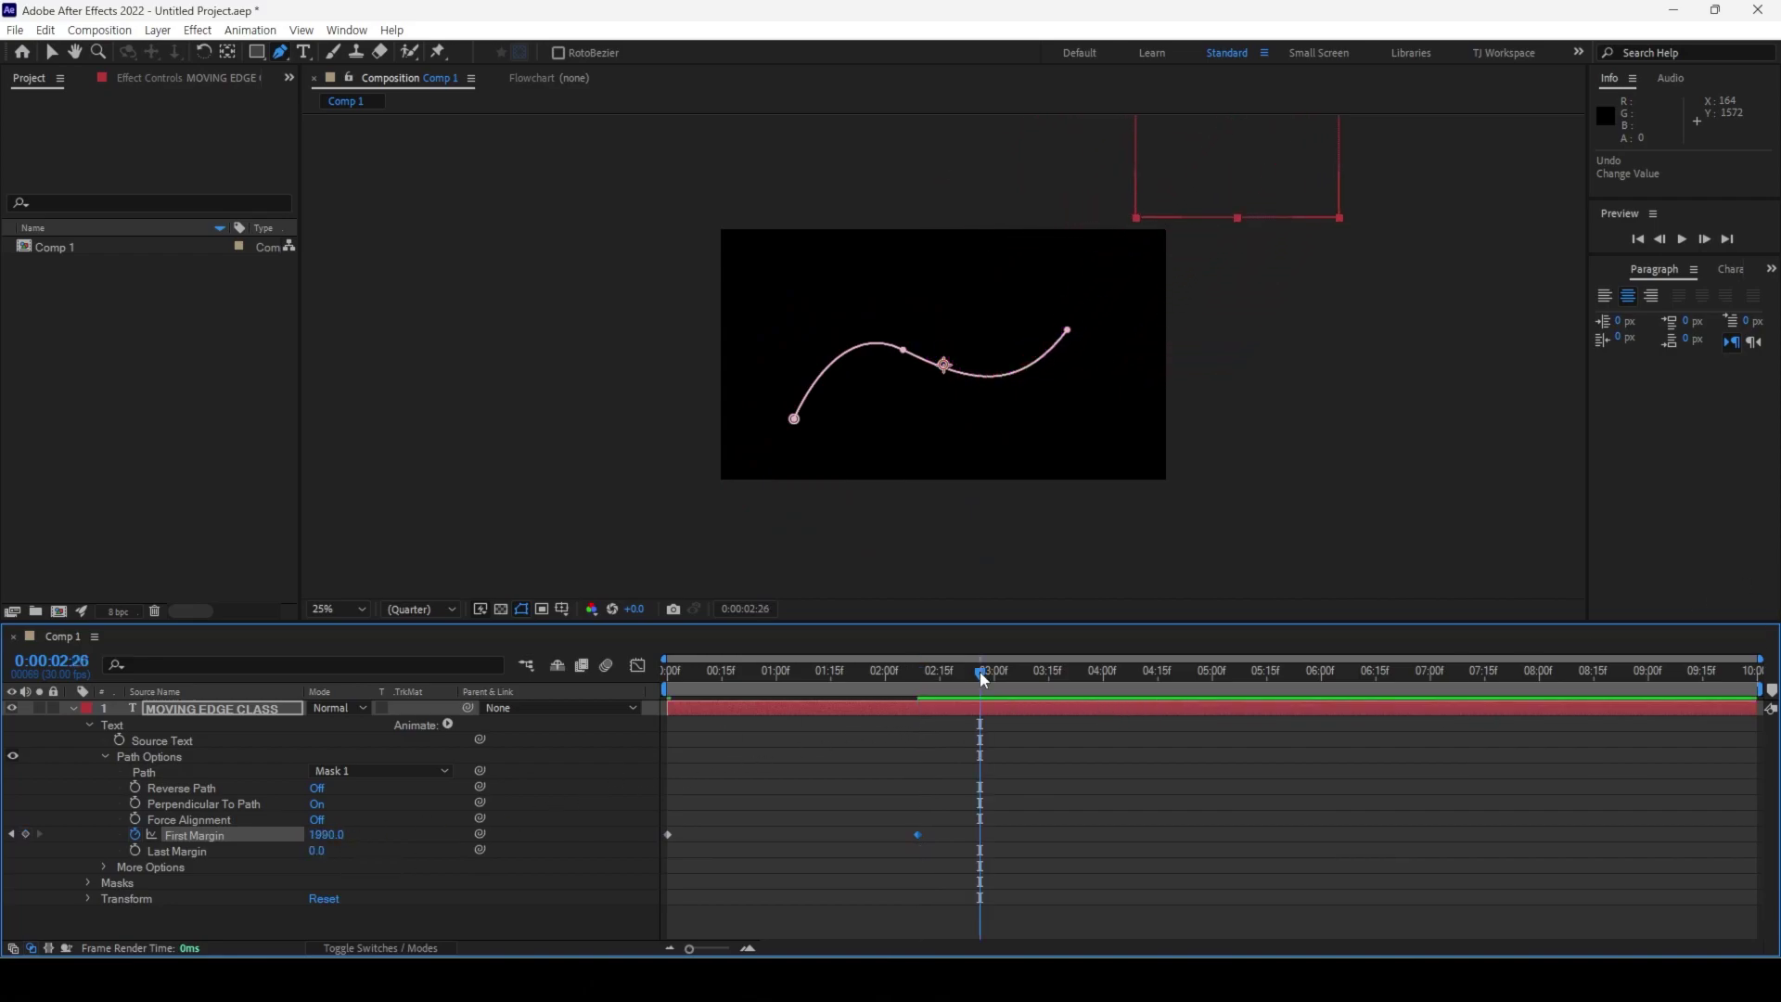
pyautogui.press('space')
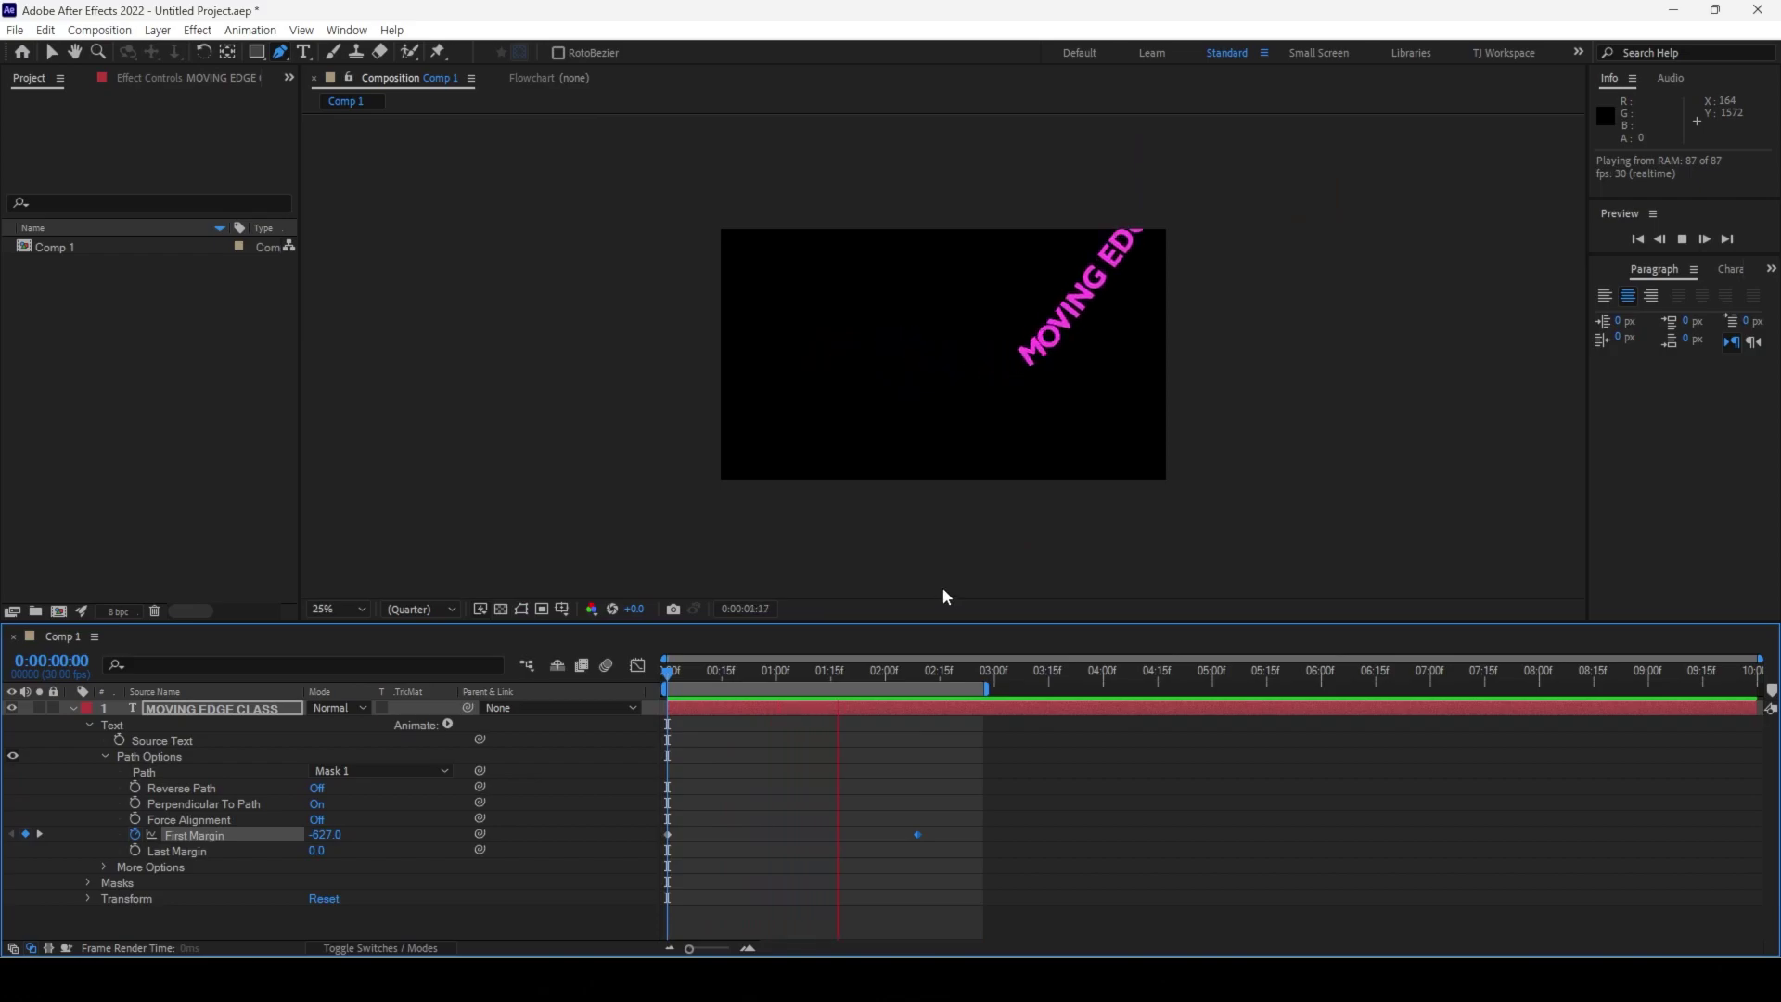
pyautogui.press('space')
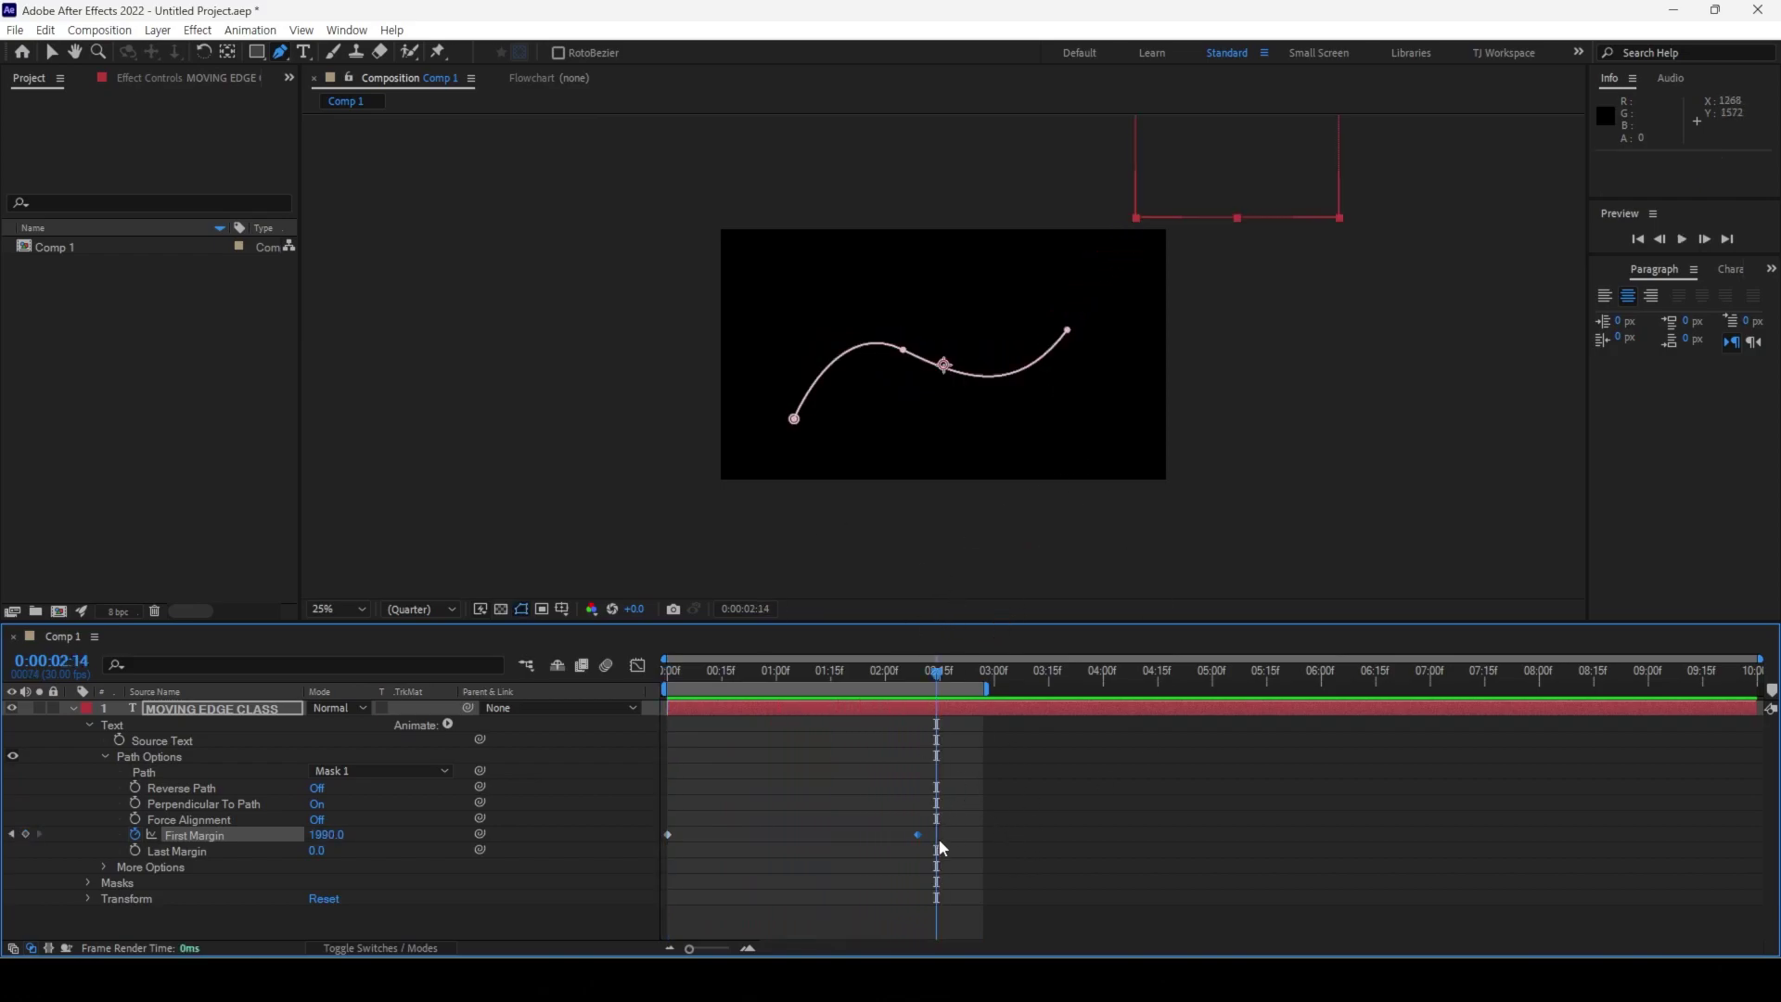
# Step: At 0:00:00:20, remove the First Margin keyframes and delete the S-curve mask from the text layer
pyautogui.moveTo(744, 678)
pyautogui.mouseDown()
pyautogui.moveTo(650, 687)
pyautogui.moveTo(740, 689)
pyautogui.mouseUp()
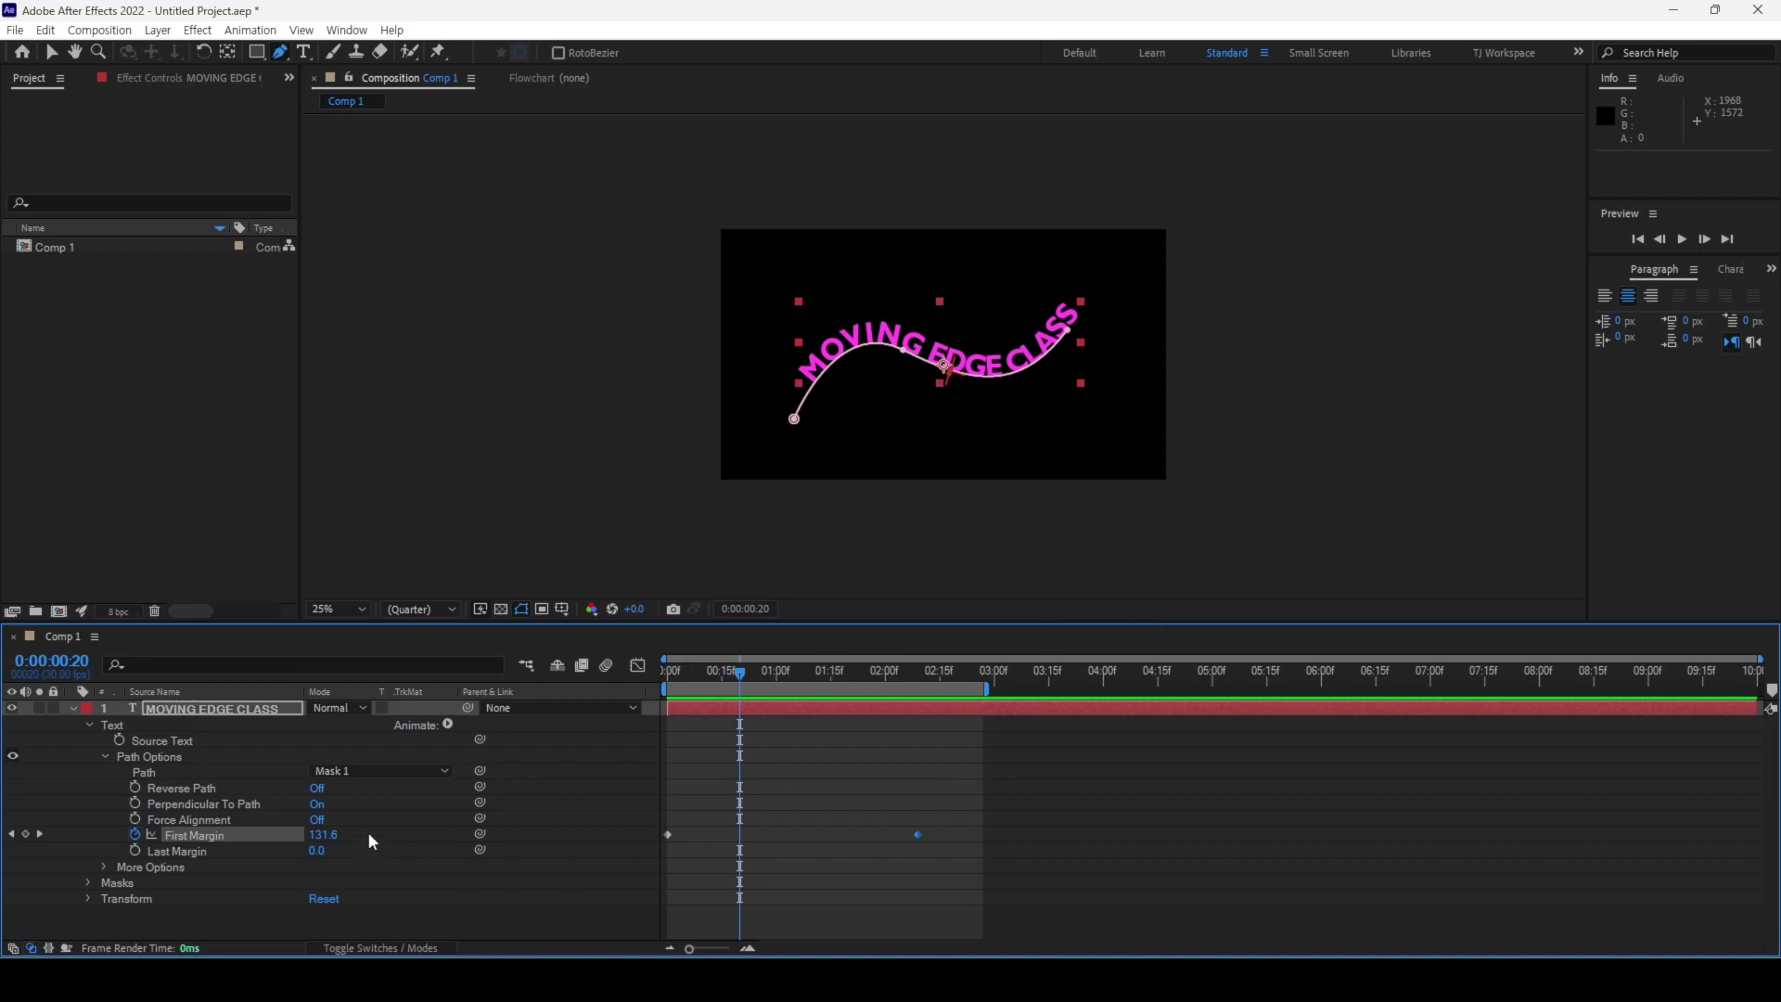
pyautogui.click(135, 835)
pyautogui.click(541, 776)
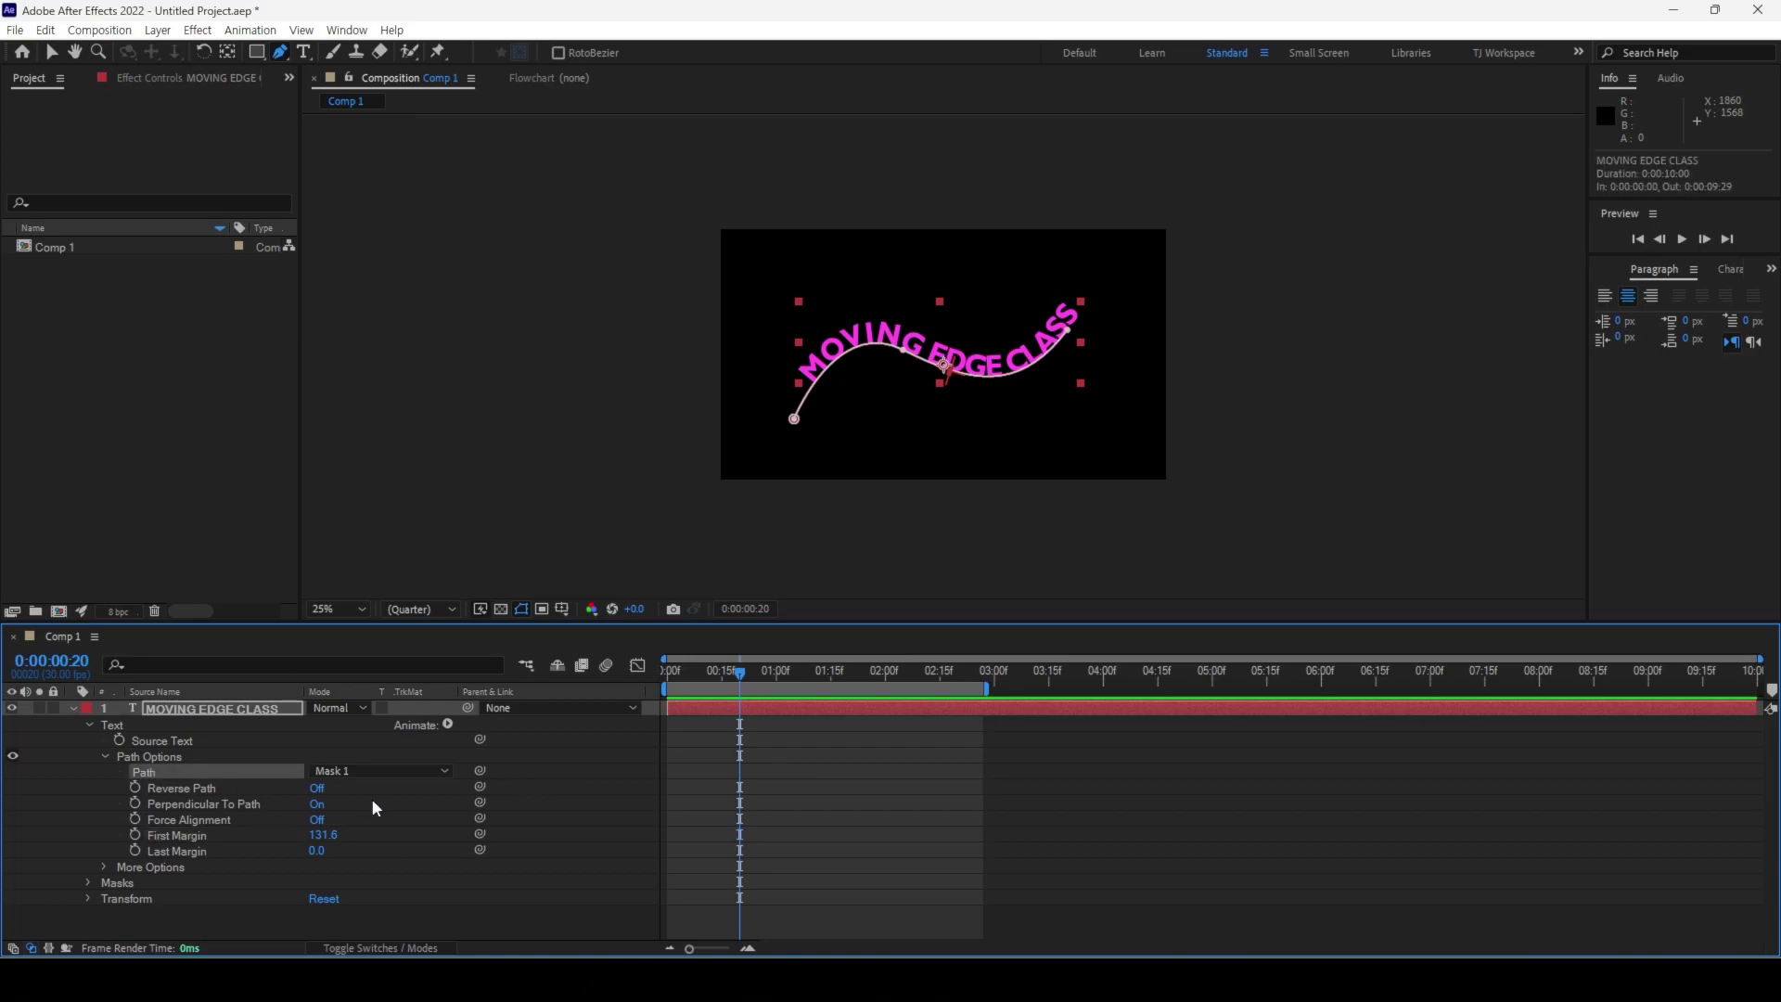
pyautogui.click(119, 879)
pyautogui.press('Delete')
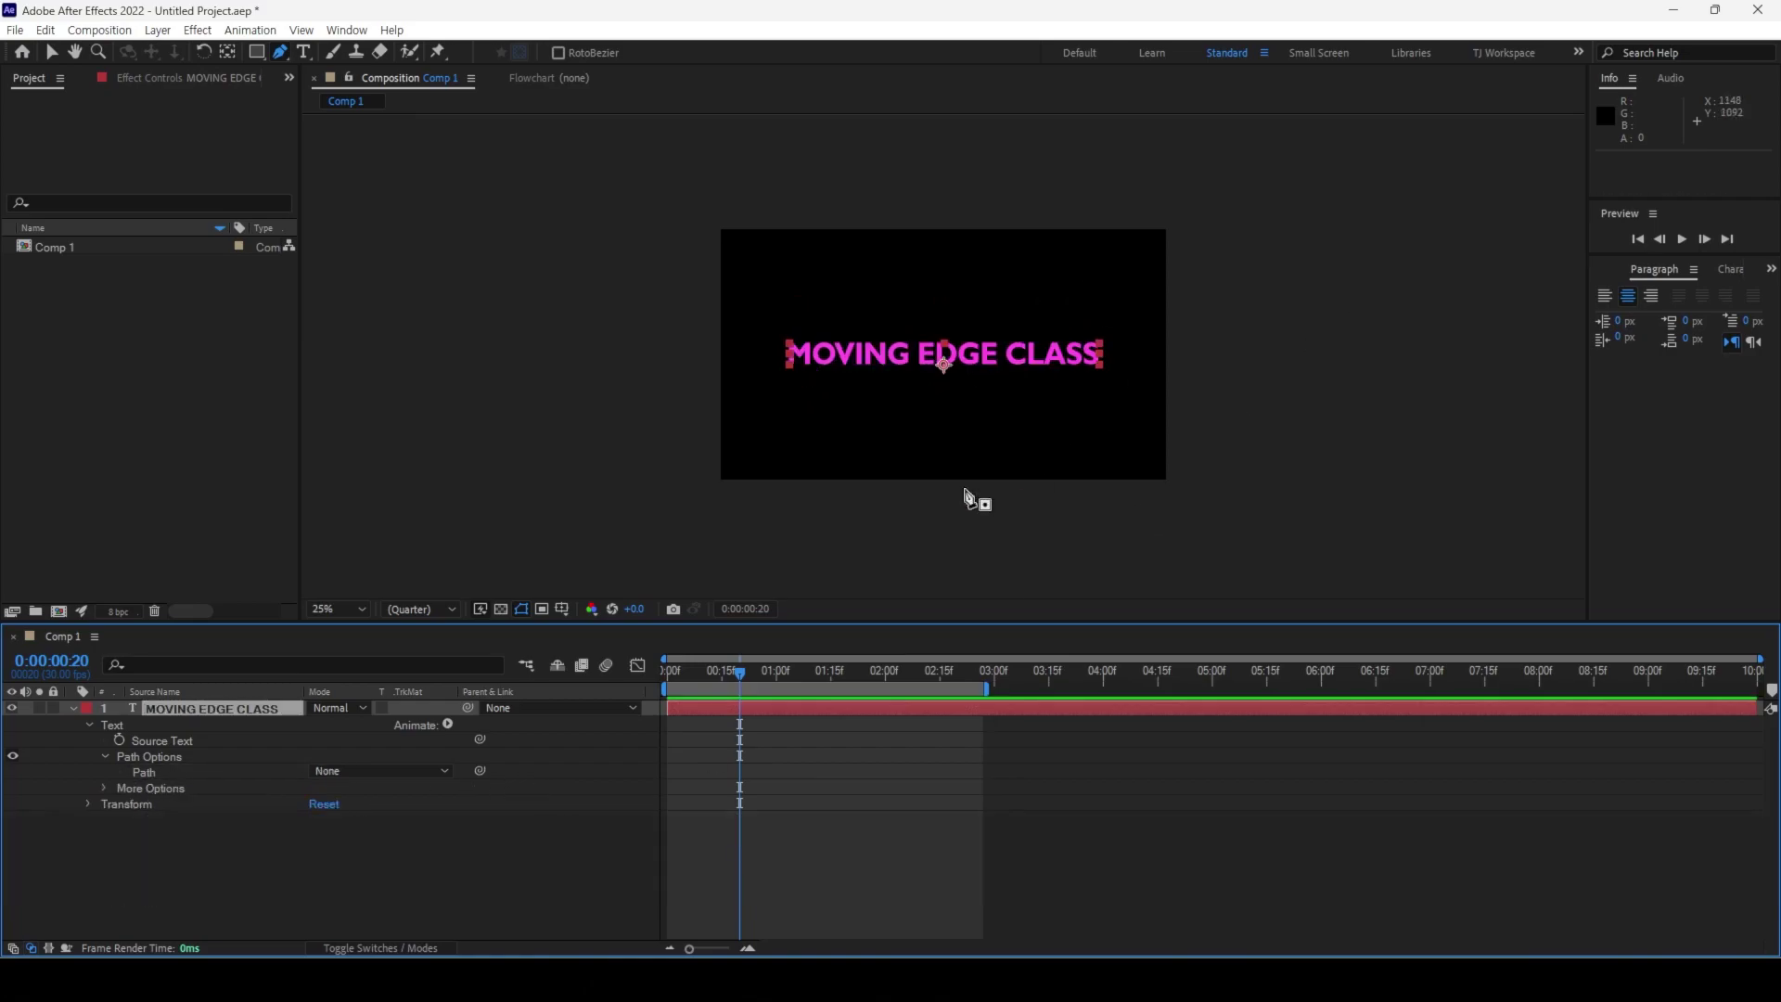
pyautogui.click(132, 839)
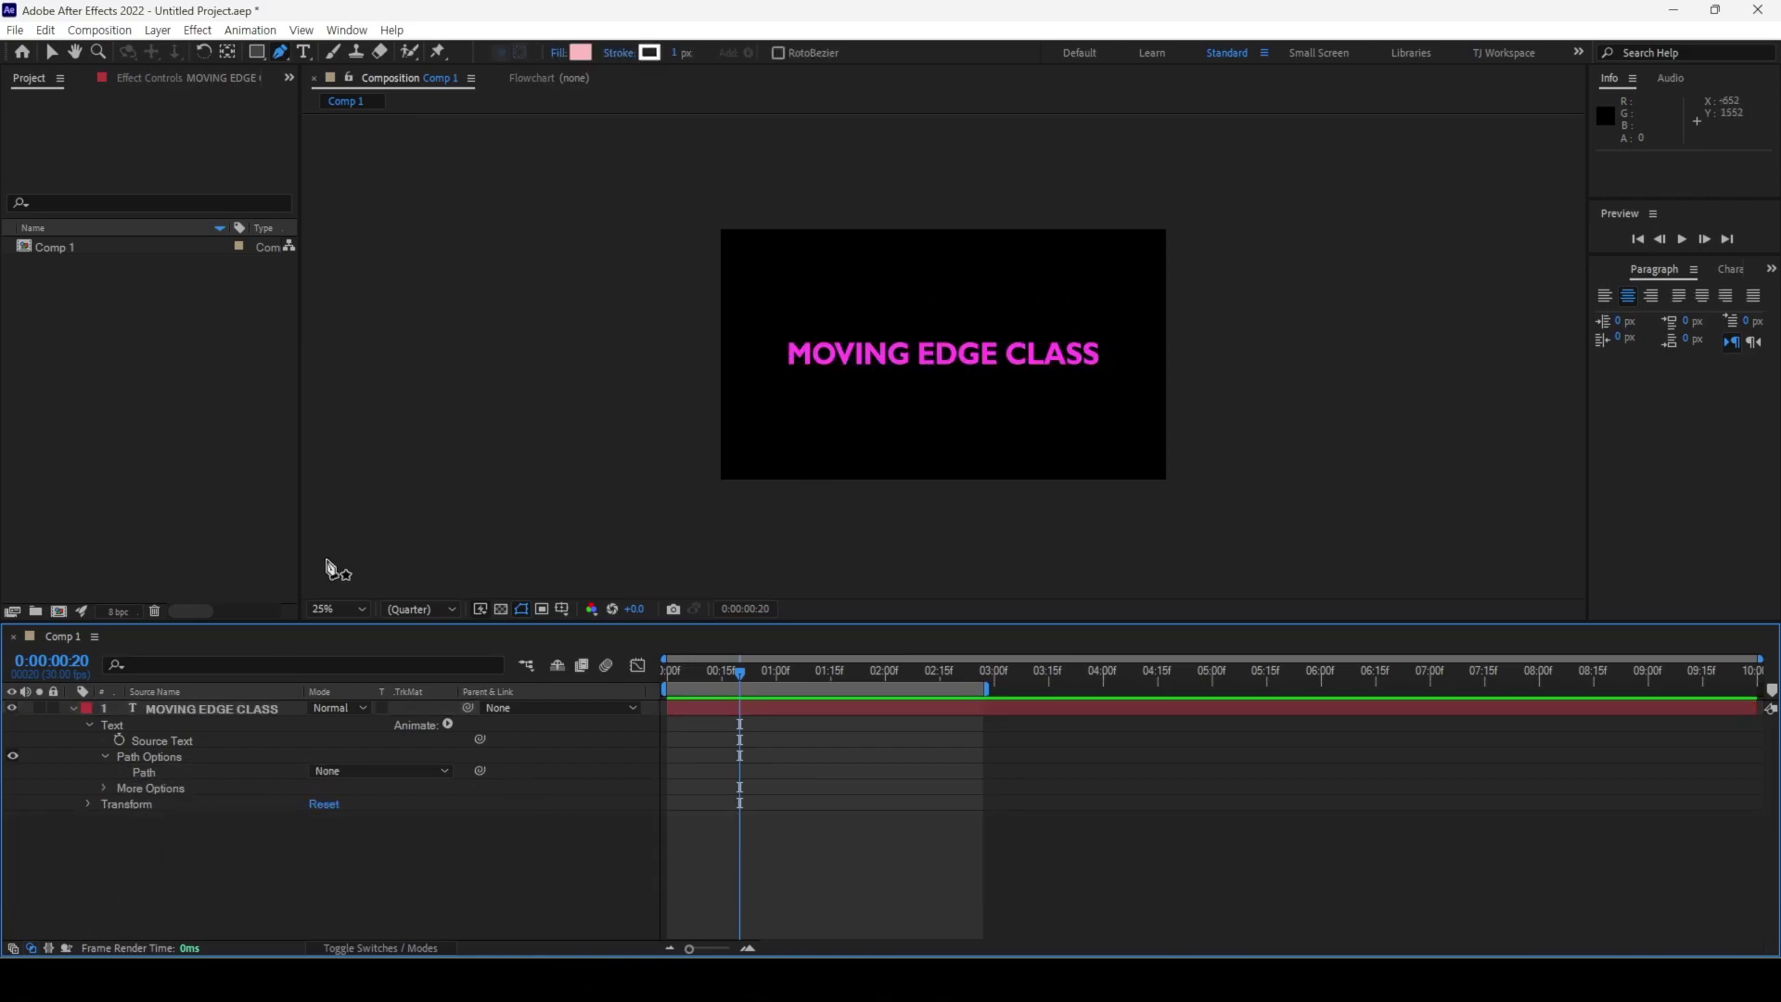
# Step: Draw a circular mask around the middle of the text with the Ellipse Tool
pyautogui.click(255, 53)
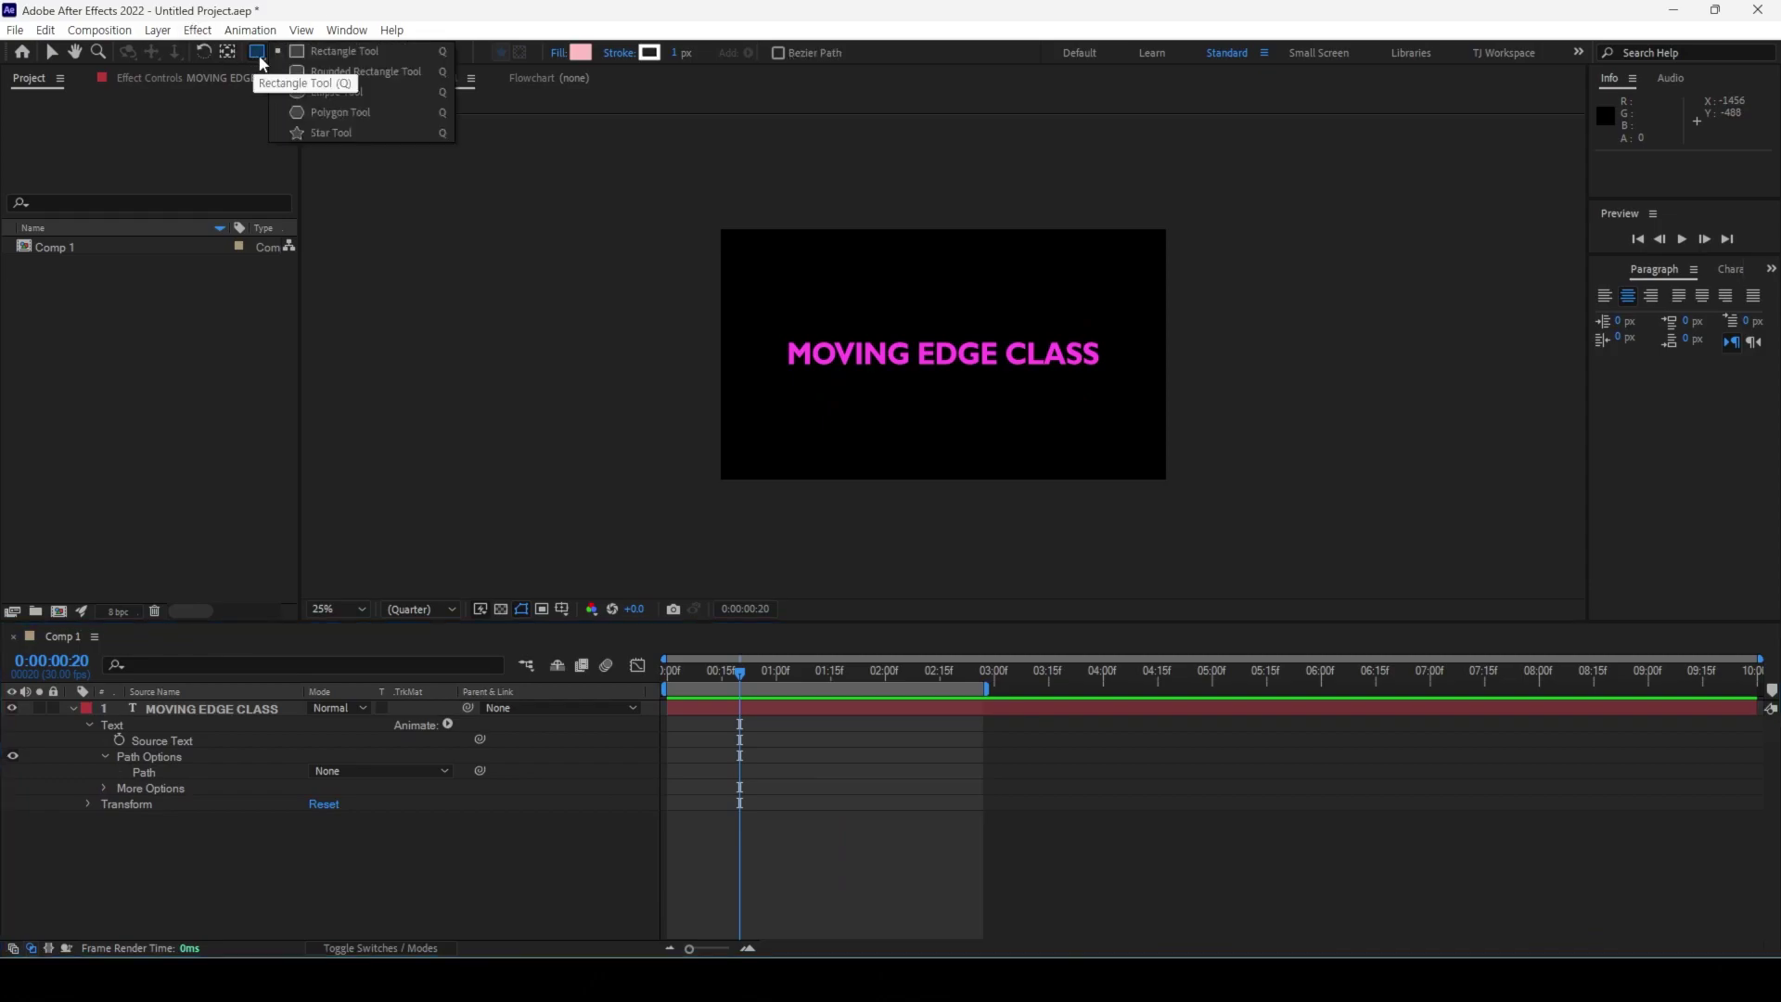
pyautogui.click(348, 91)
pyautogui.moveTo(851, 264)
pyautogui.mouseDown()
pyautogui.moveTo(1030, 417)
pyautogui.moveTo(990, 394)
pyautogui.moveTo(1022, 406)
pyautogui.mouseUp()
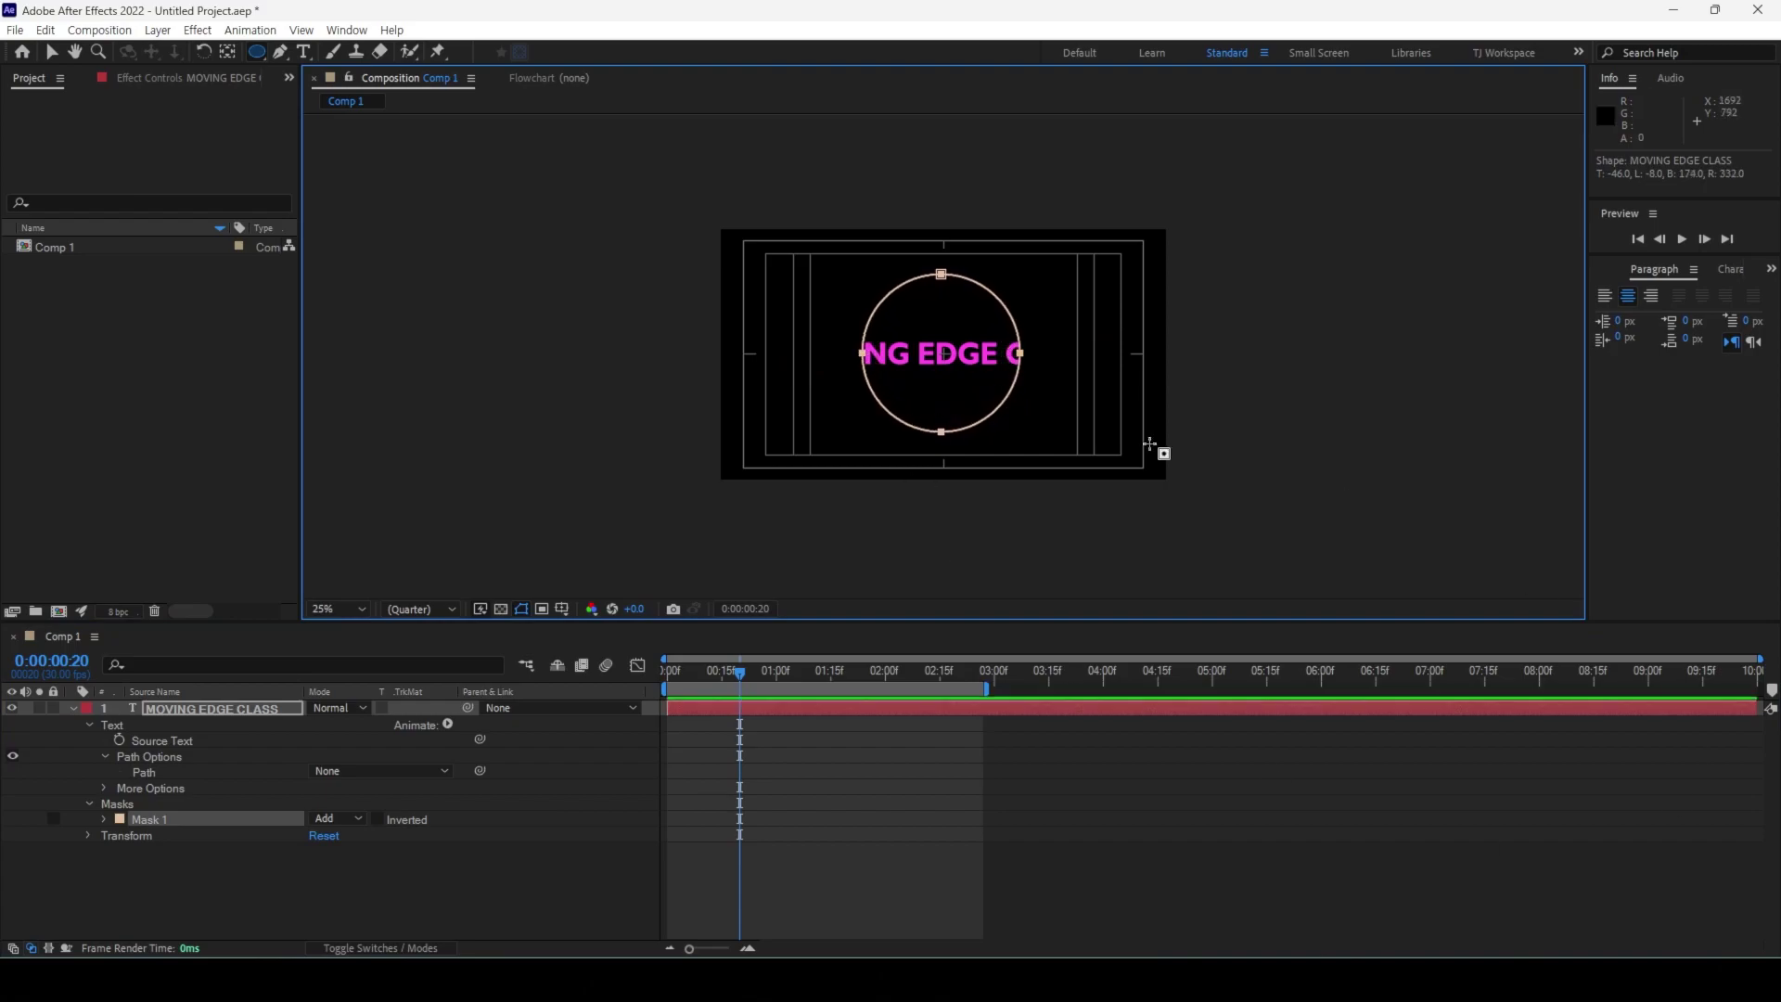
# Step: Show the Title/Action Safe guides in the composition view, toggling them off and on to compare
pyautogui.press("'")
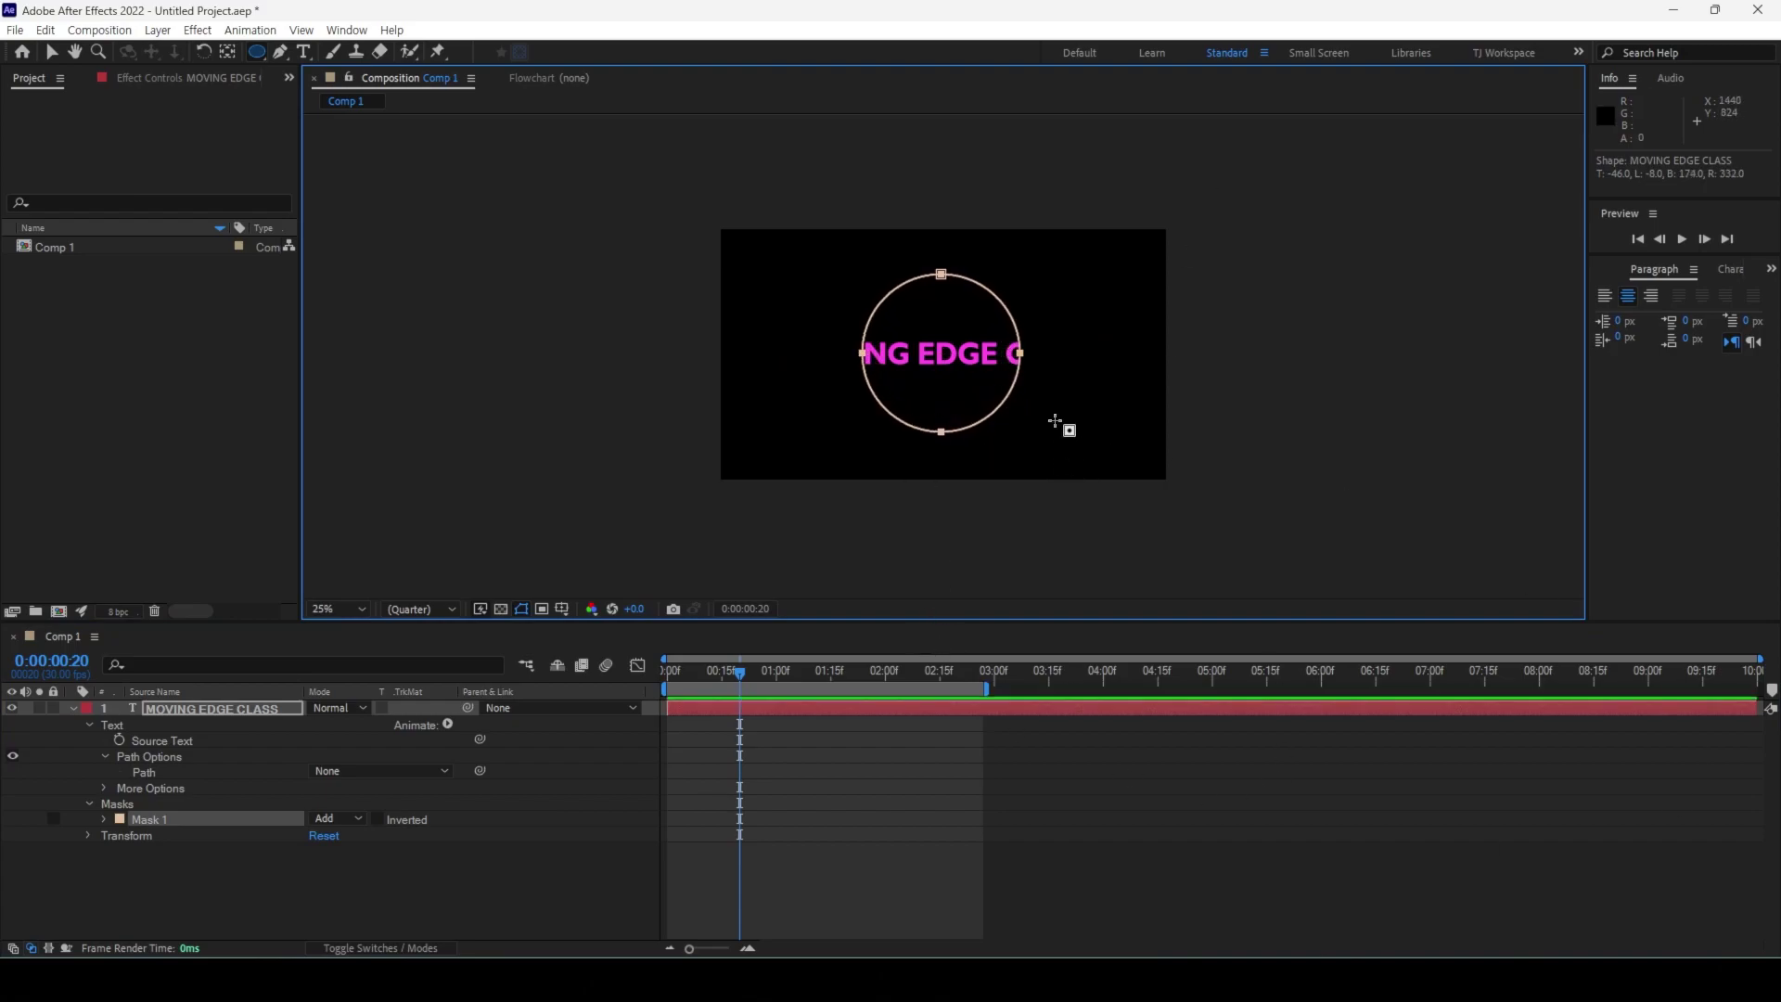
pyautogui.press("'")
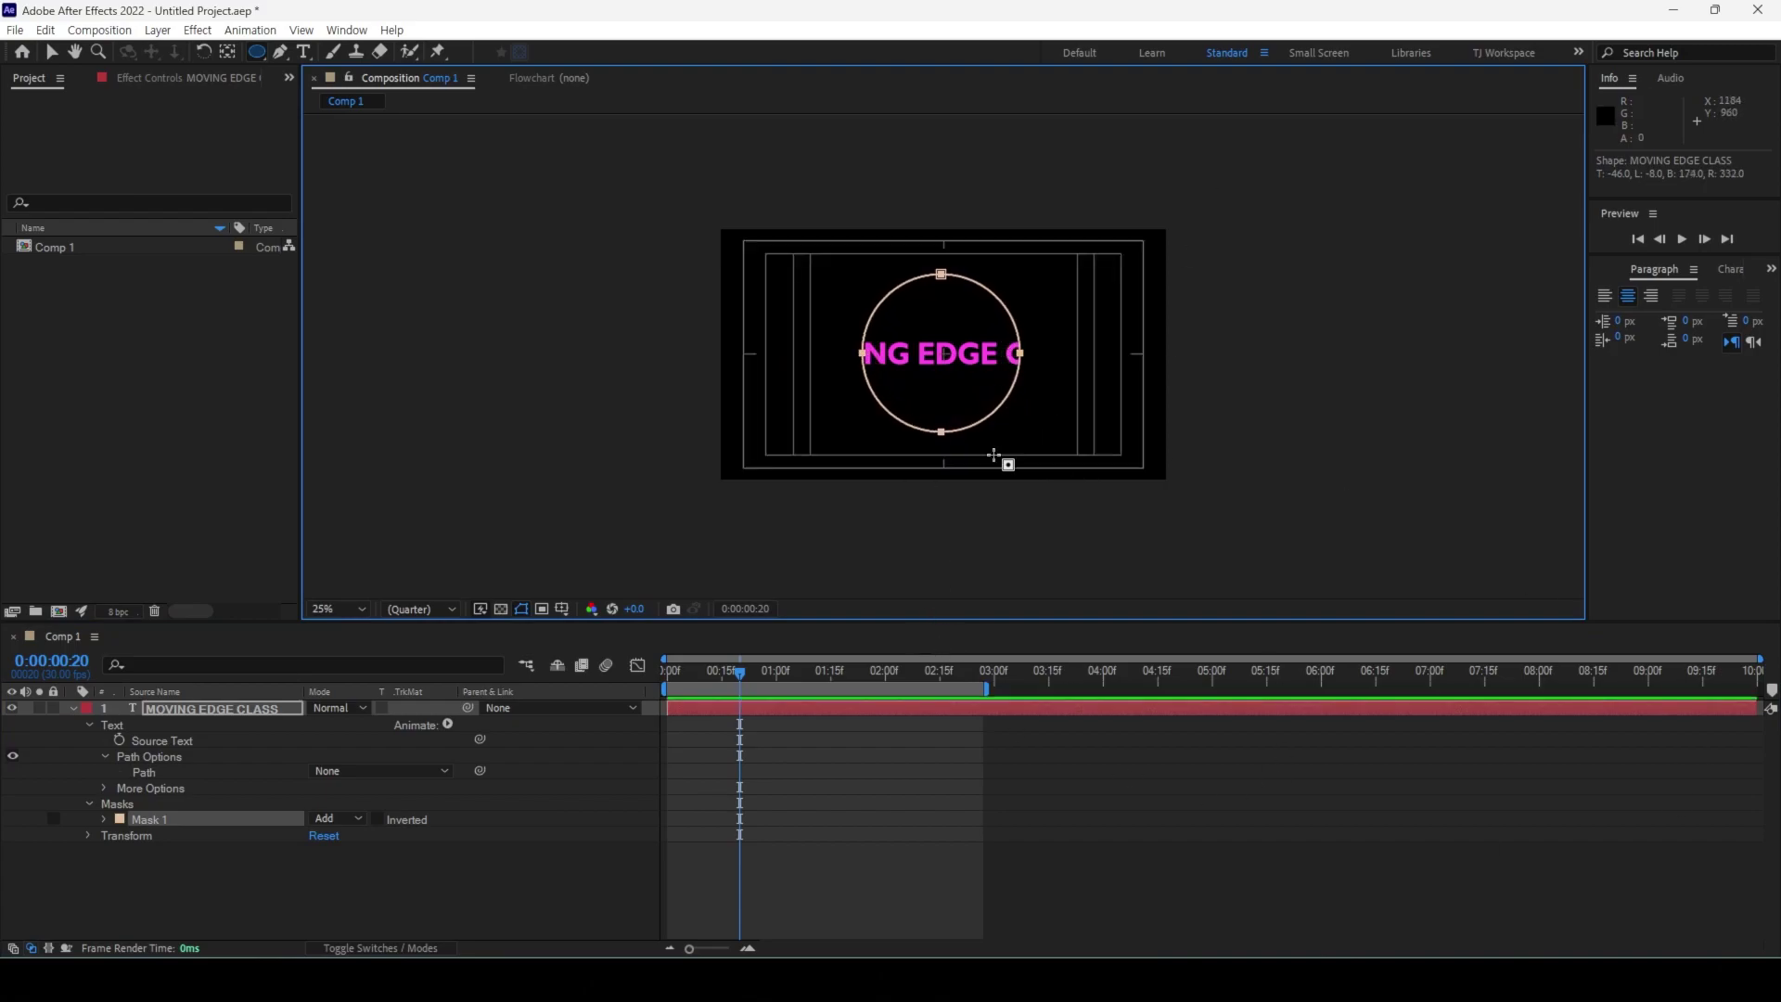
pyautogui.click(567, 610)
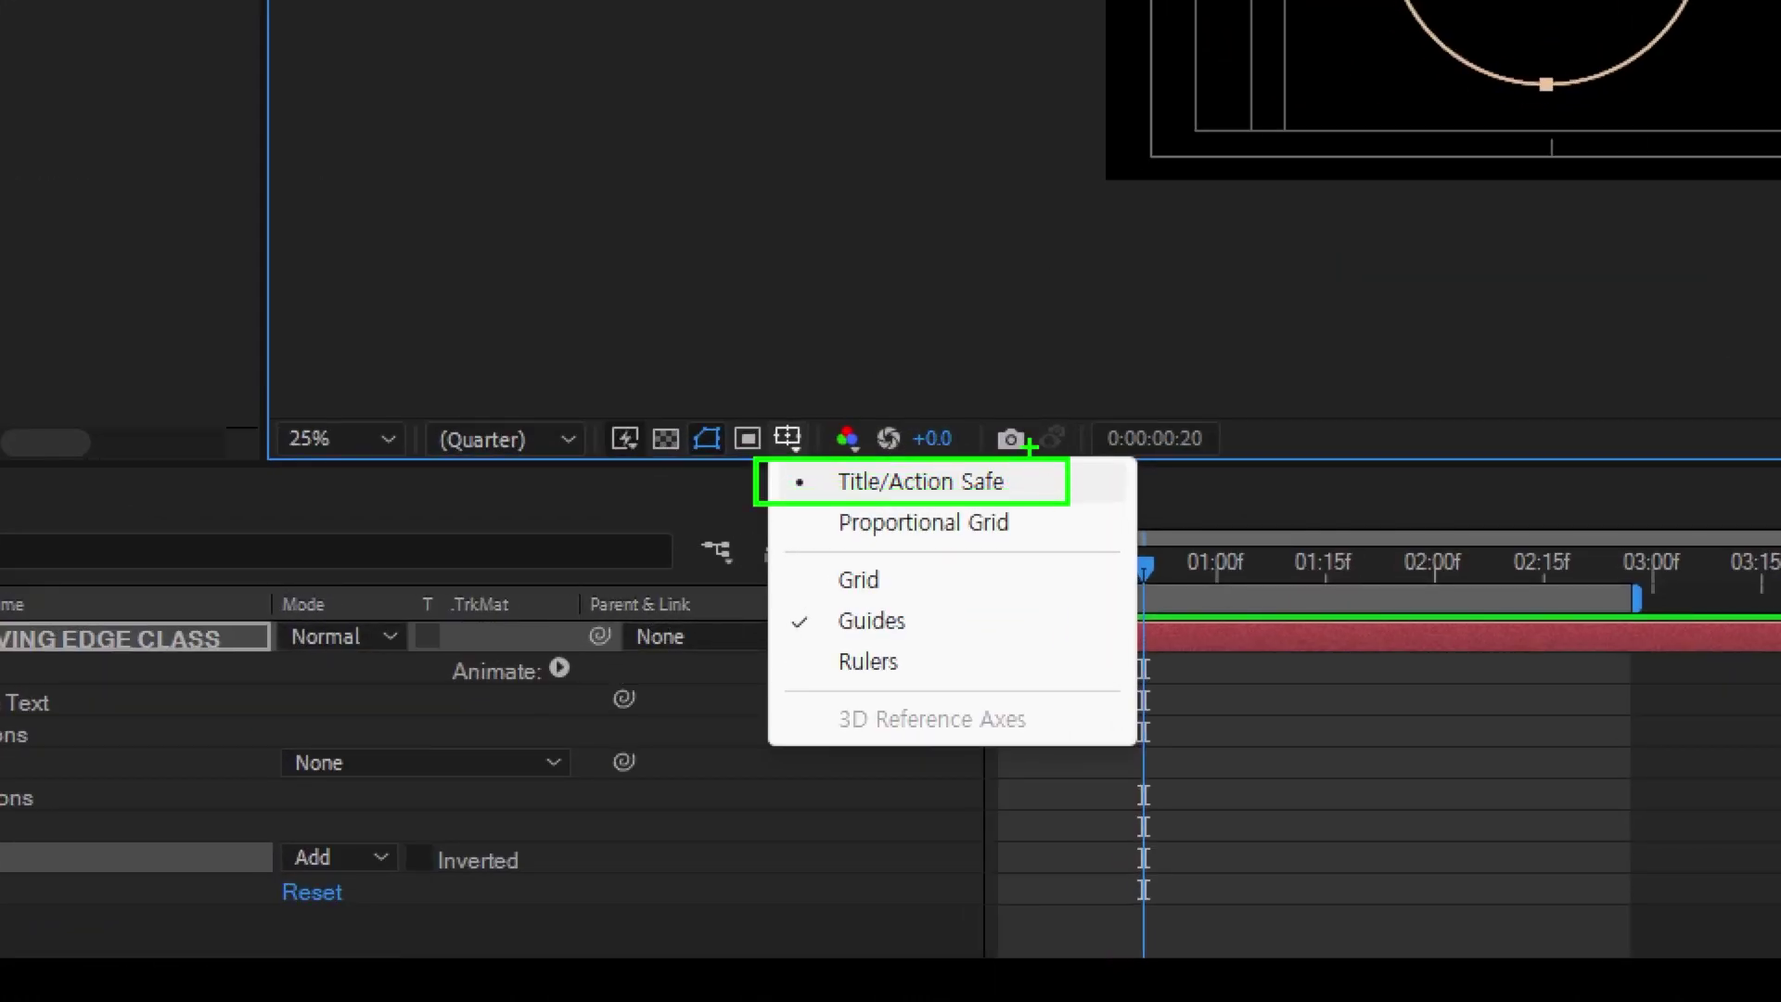
pyautogui.moveTo(1008, 452)
pyautogui.mouseDown()
pyautogui.moveTo(1040, 479)
pyautogui.moveTo(1128, 377)
pyautogui.mouseUp()
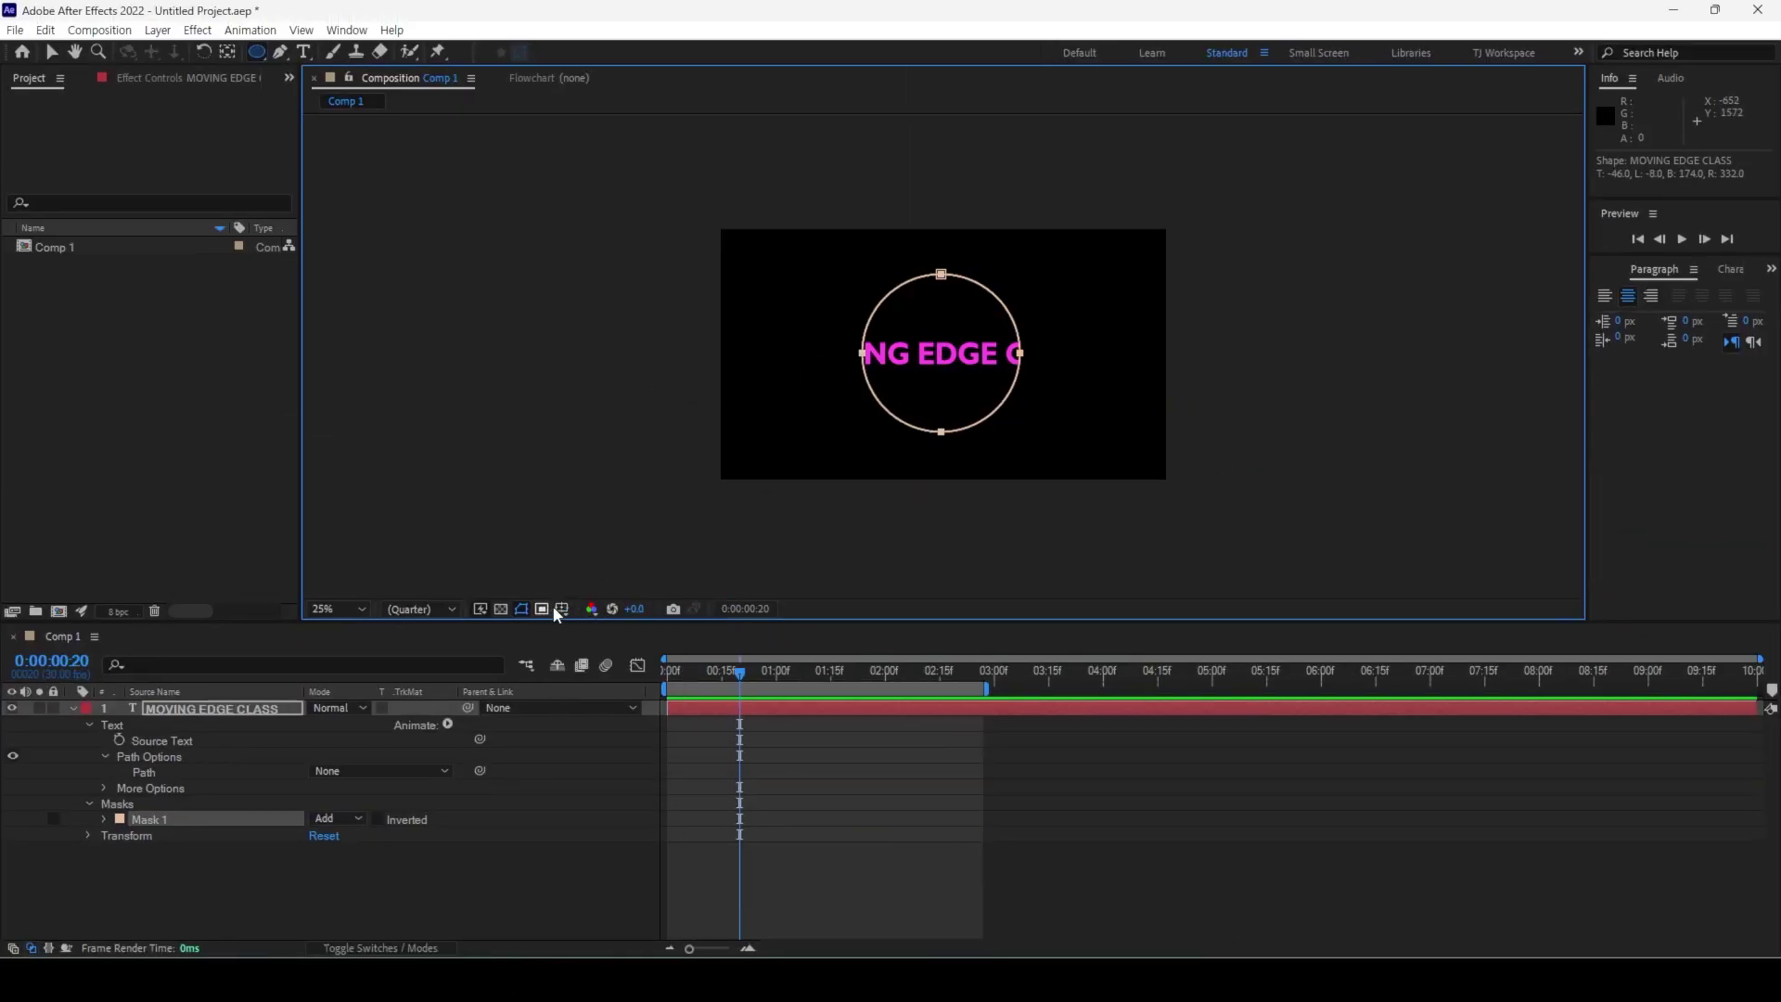
pyautogui.click(560, 610)
pyautogui.click(594, 624)
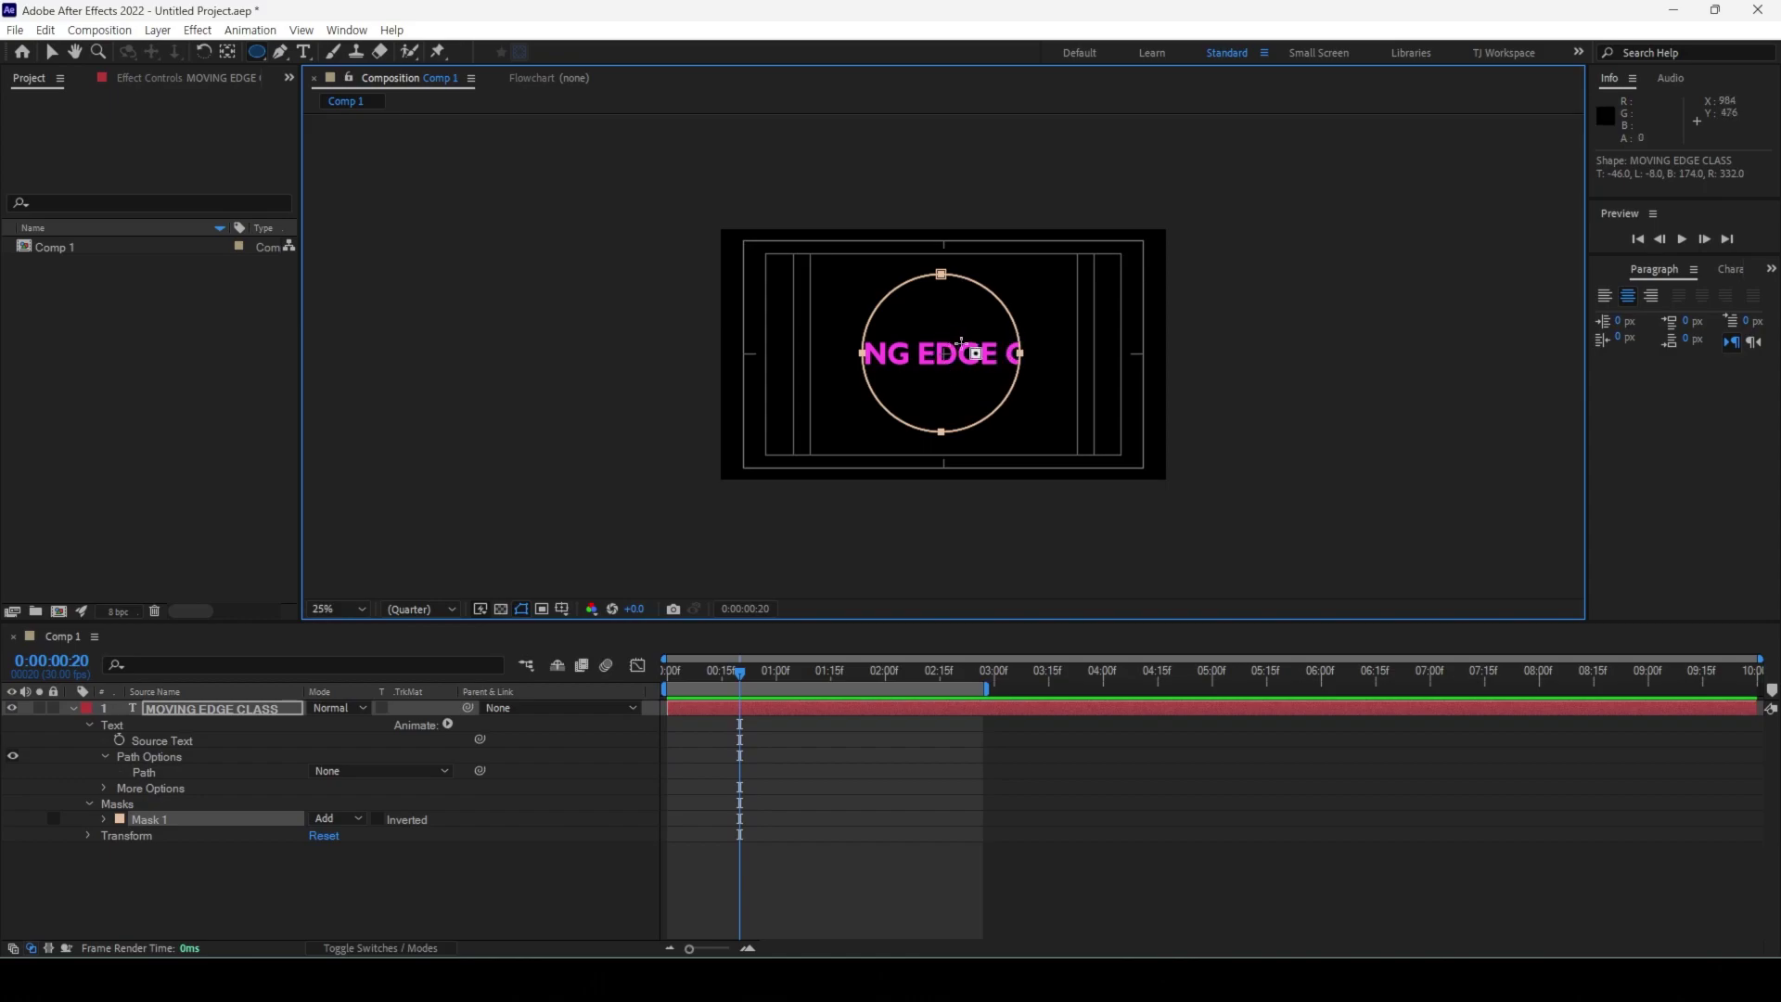
# Step: Delete the slightly off-center circular mask from the text layer
pyautogui.scroll(2, 949, 340)
pyautogui.scroll(-1, 949, 339)
pyautogui.click(171, 895)
pyautogui.click(149, 821)
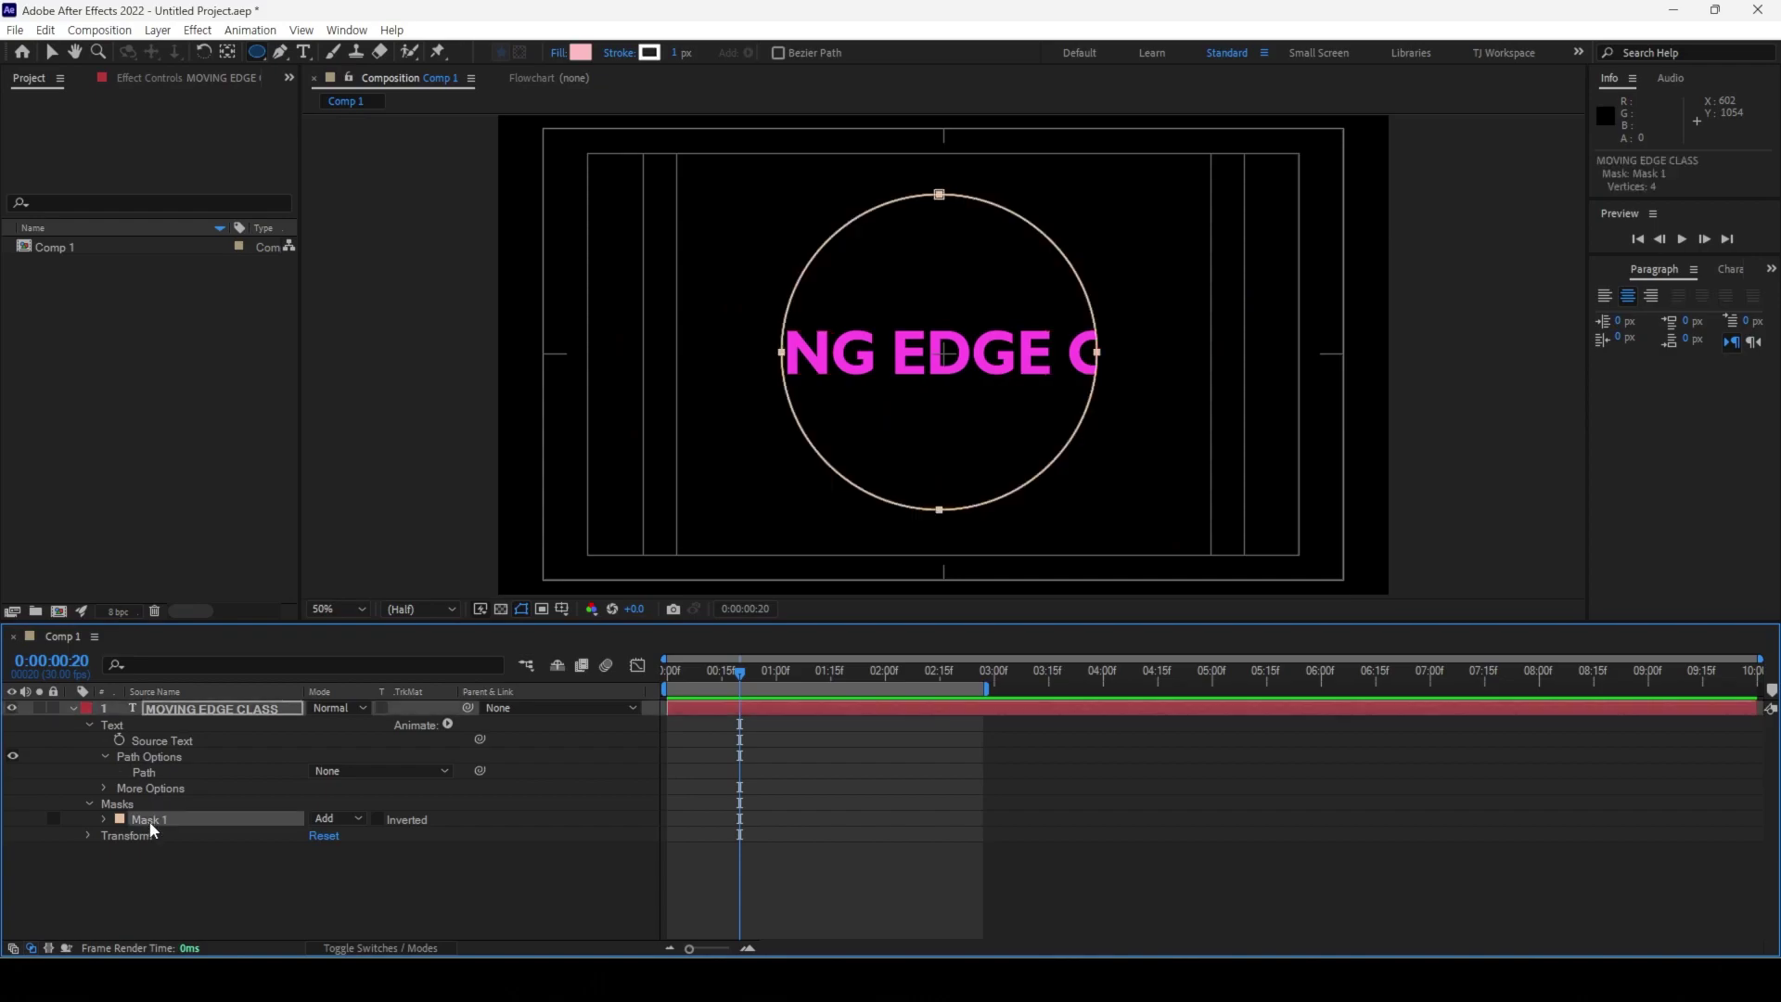
pyautogui.press('Delete')
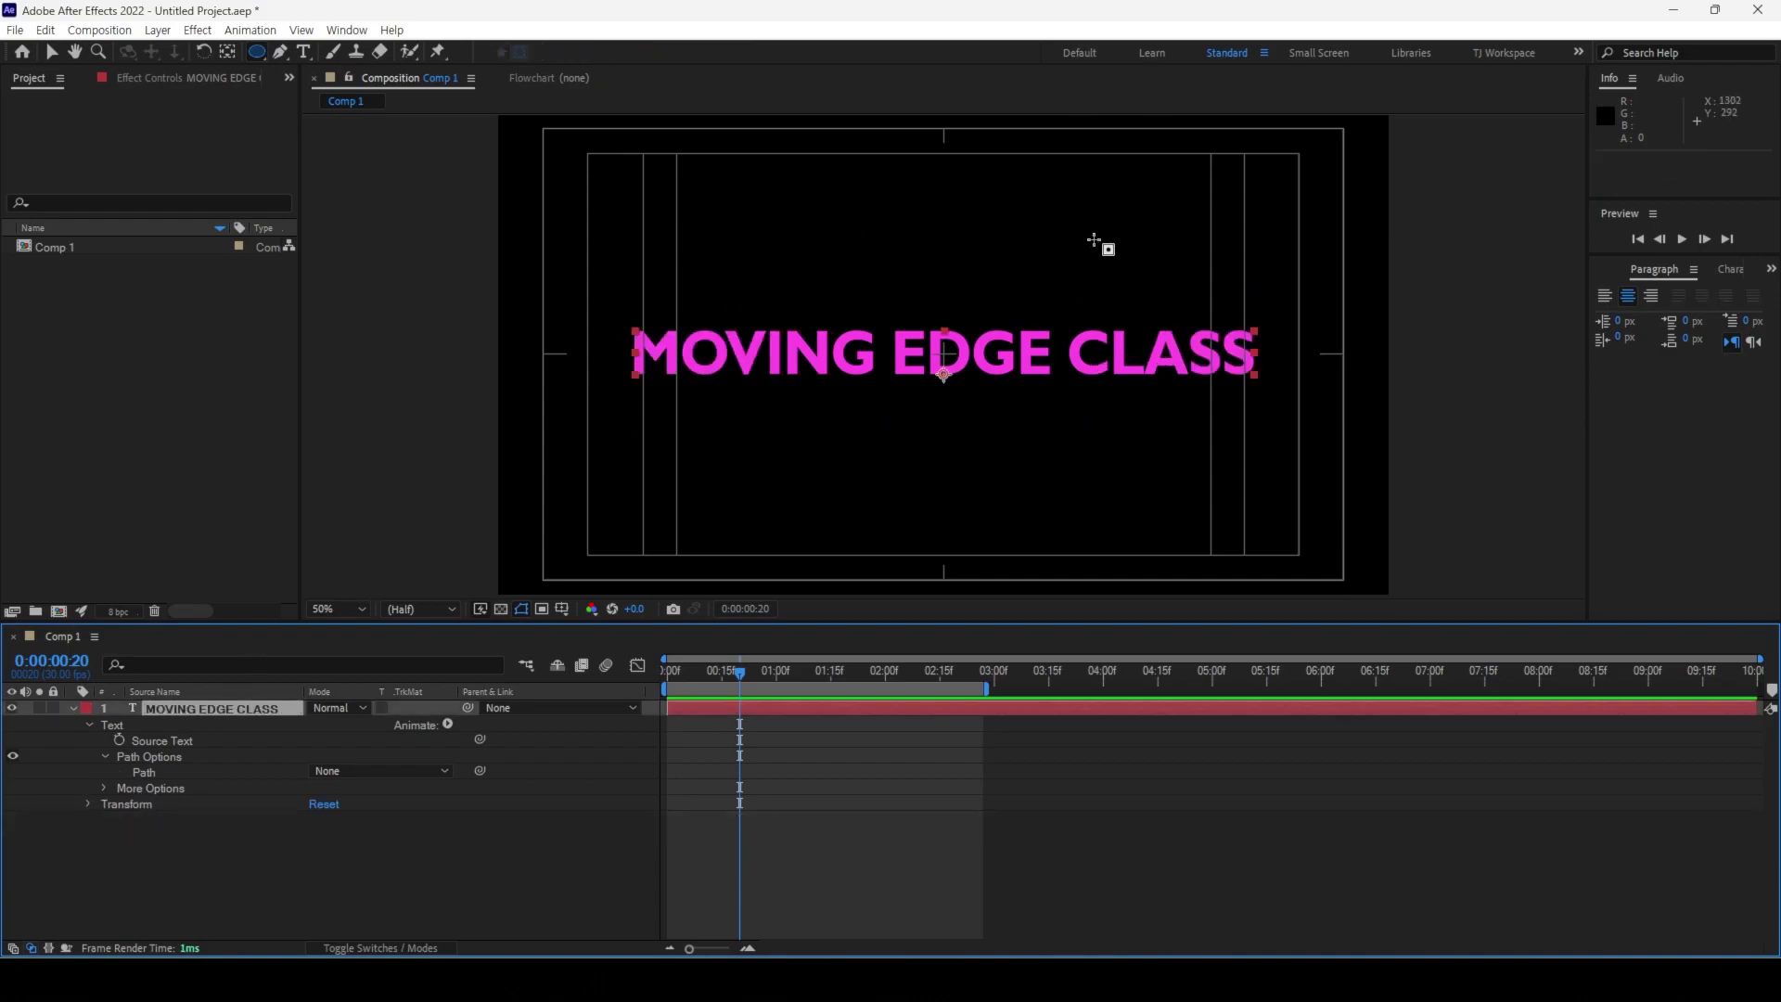
# Step: Draw a circular mask on the text layer outward from the composition's center mark with the Ellipse Tool, and deselect it
pyautogui.click(257, 51)
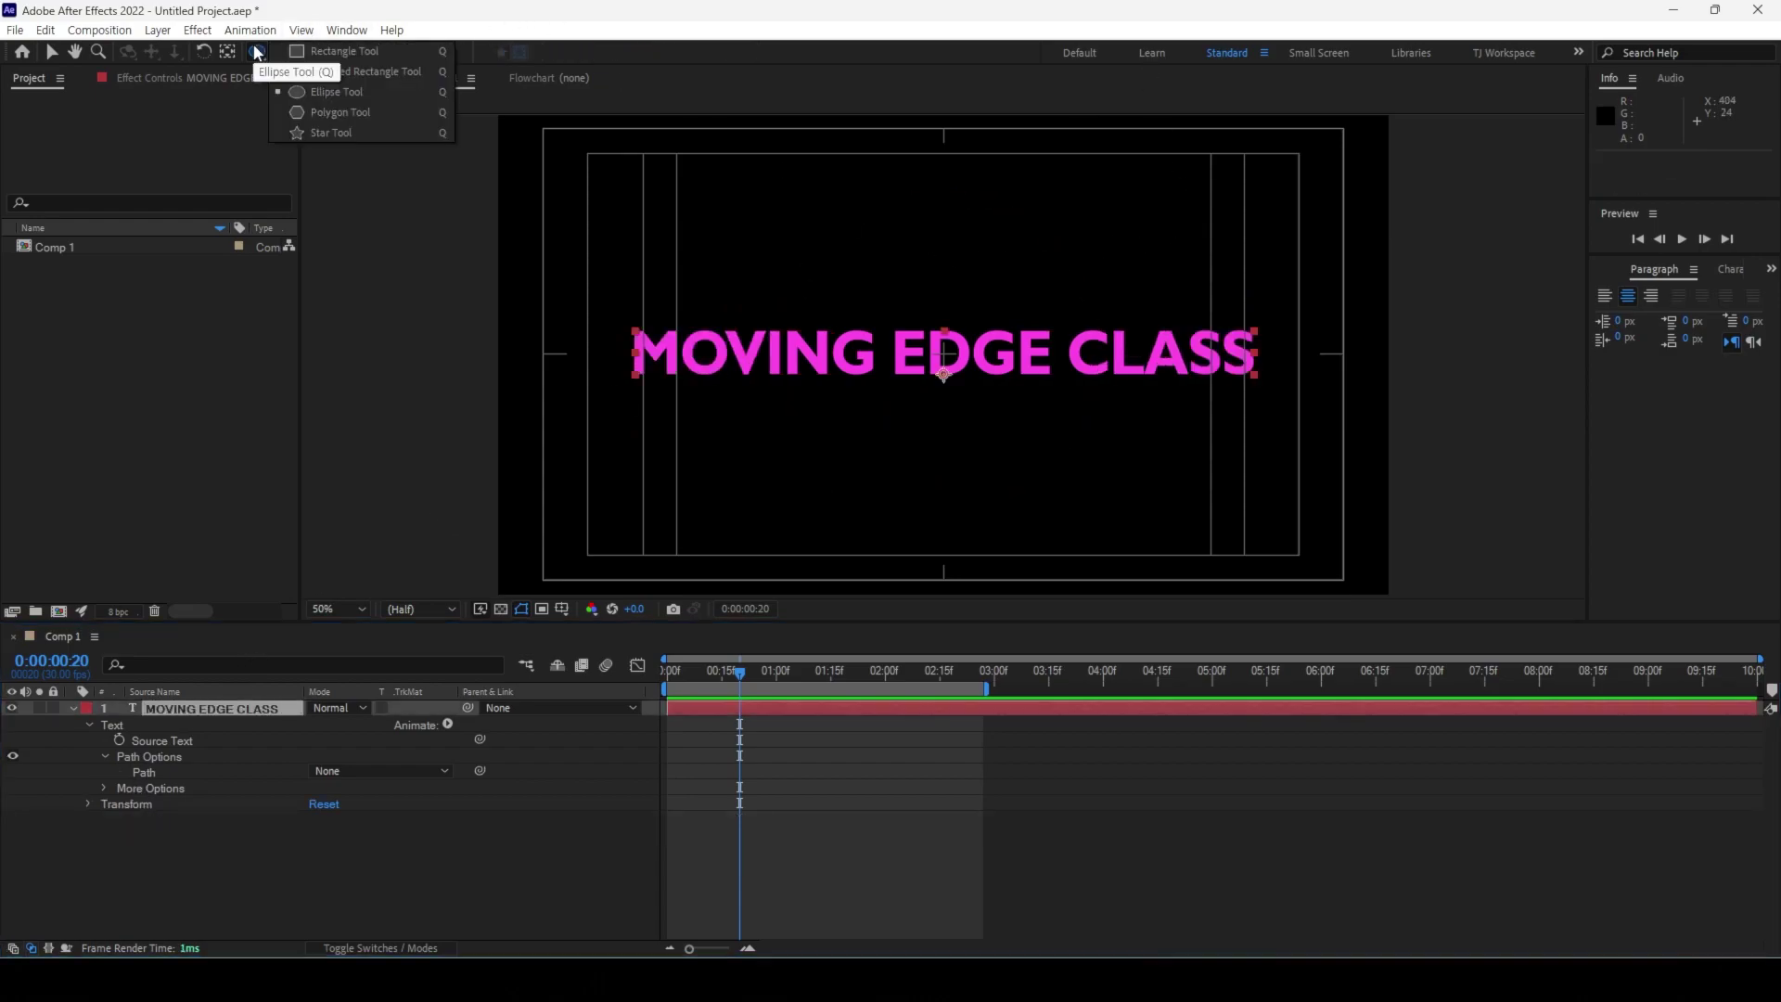
pyautogui.click(332, 90)
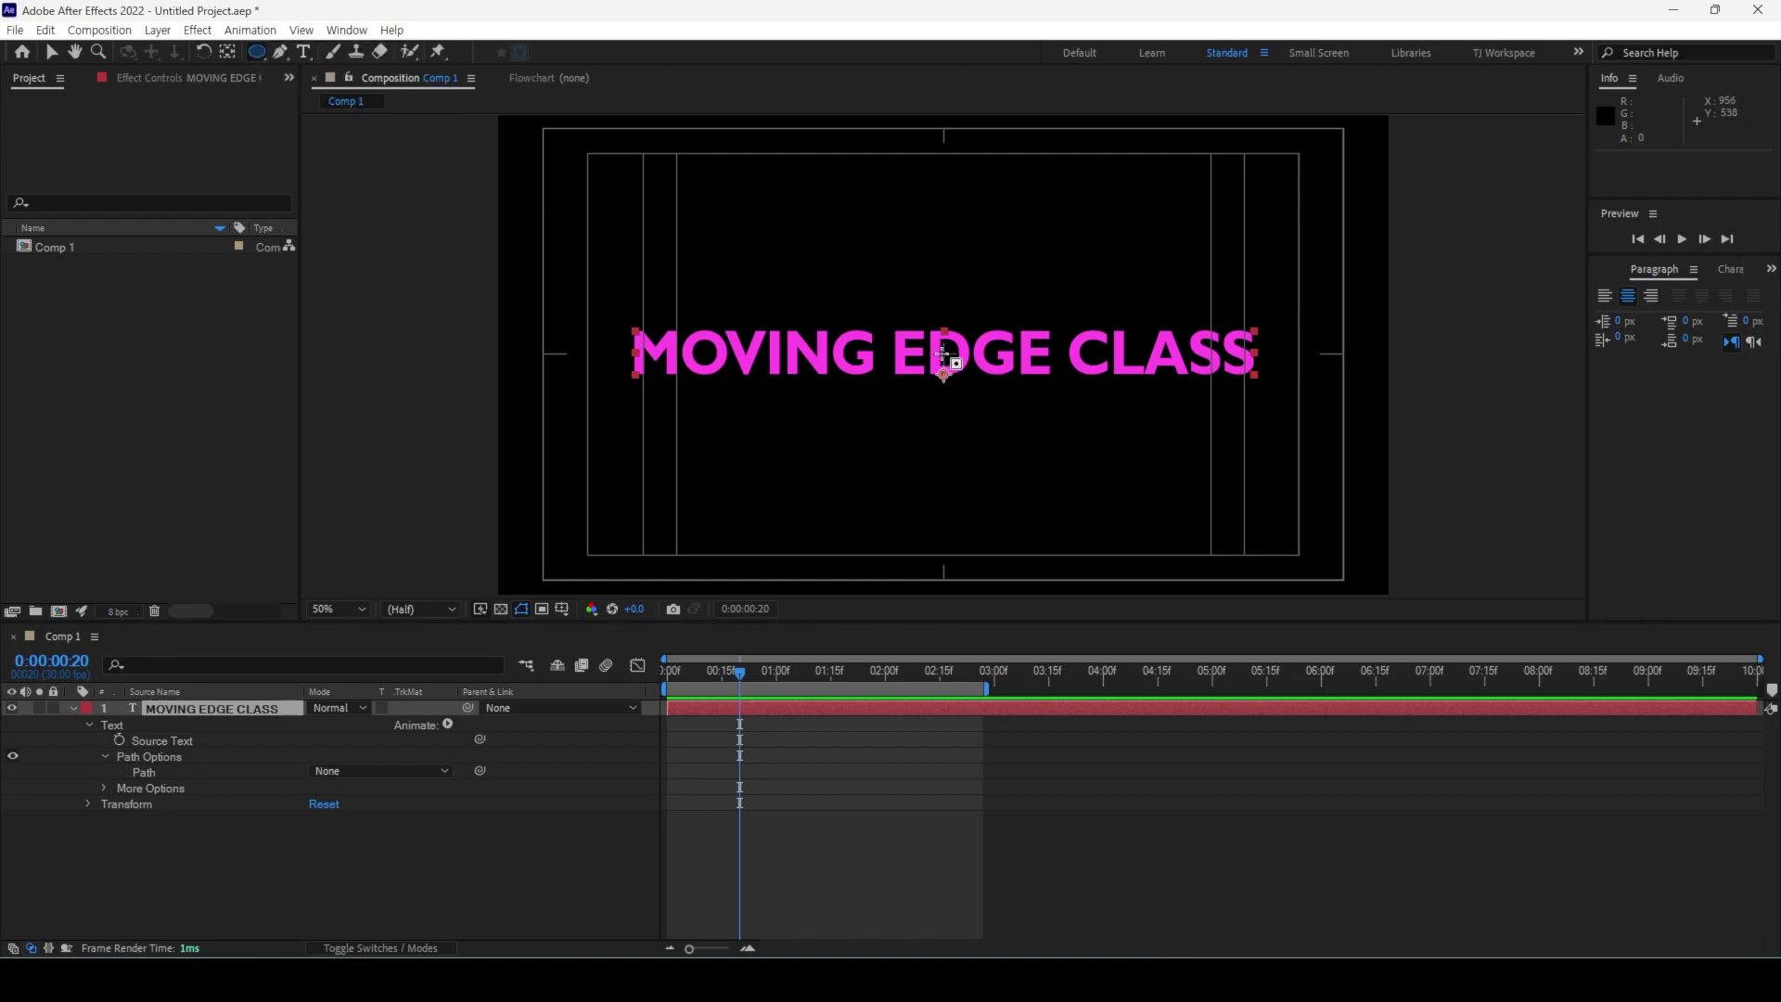
pyautogui.moveTo(943, 353); pyautogui.dragTo(1090, 476)
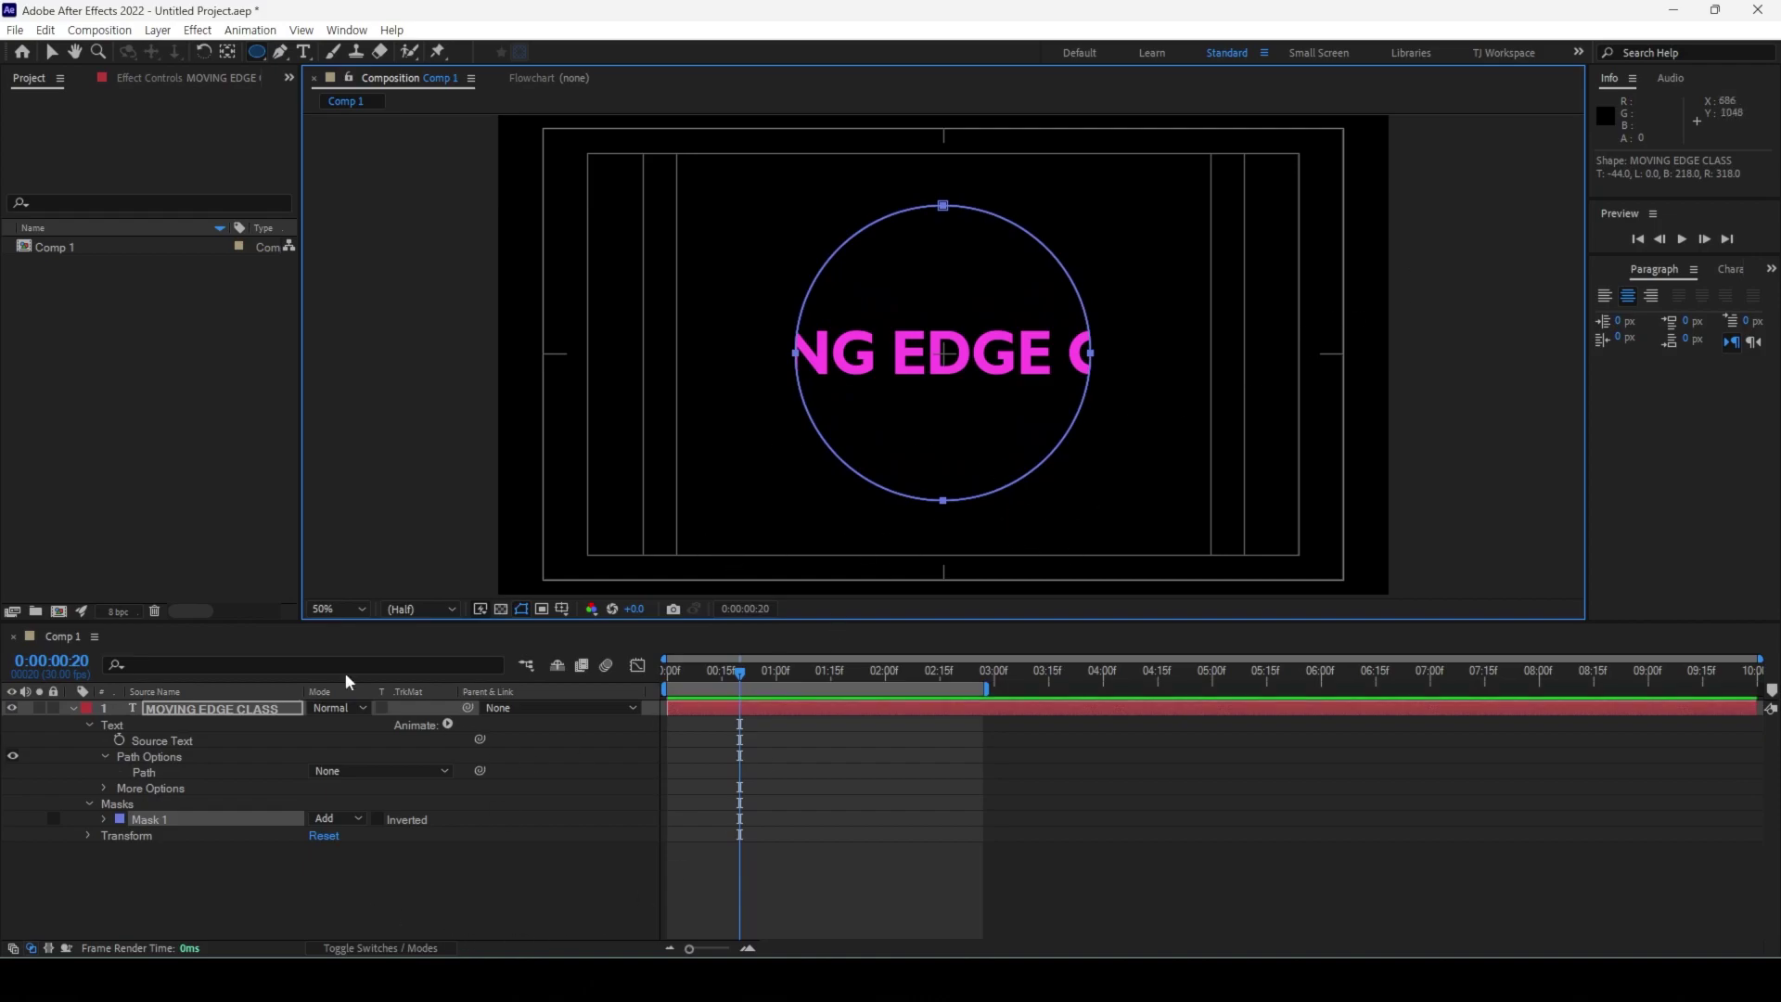
pyautogui.click(167, 887)
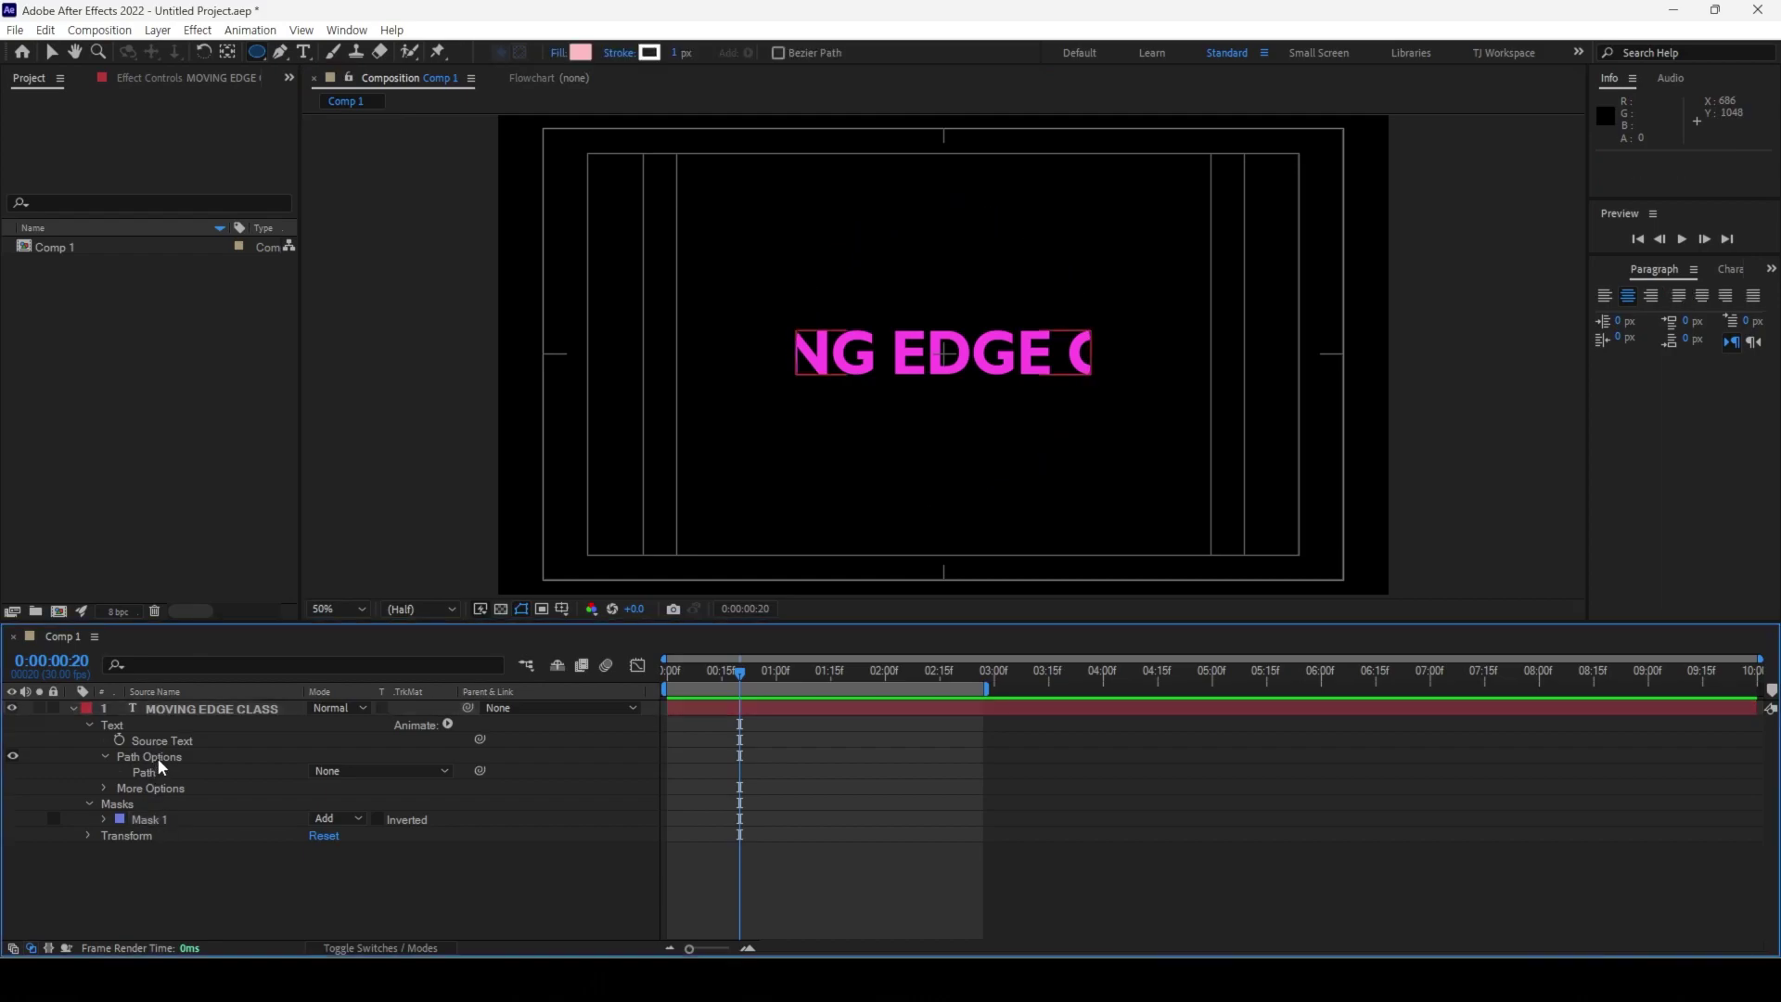
# Step: Set the text layer's Path option to Mask 1 so the text follows the circle
pyautogui.click(157, 759)
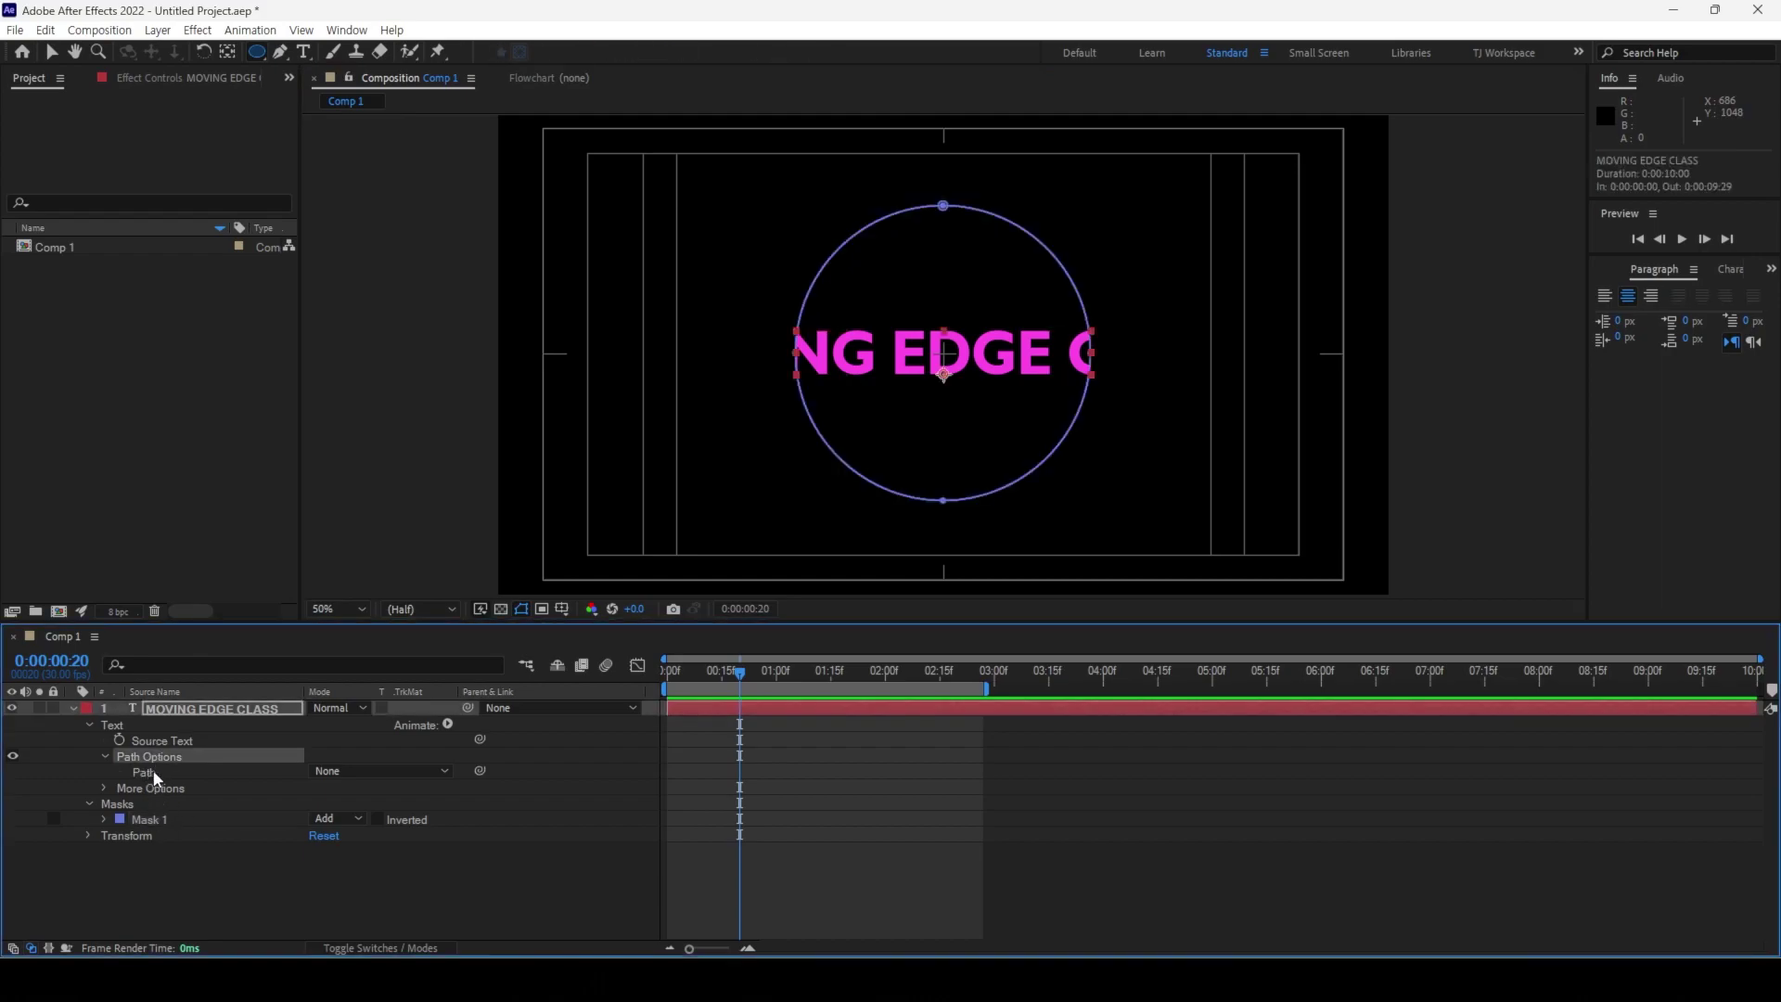
pyautogui.click(158, 773)
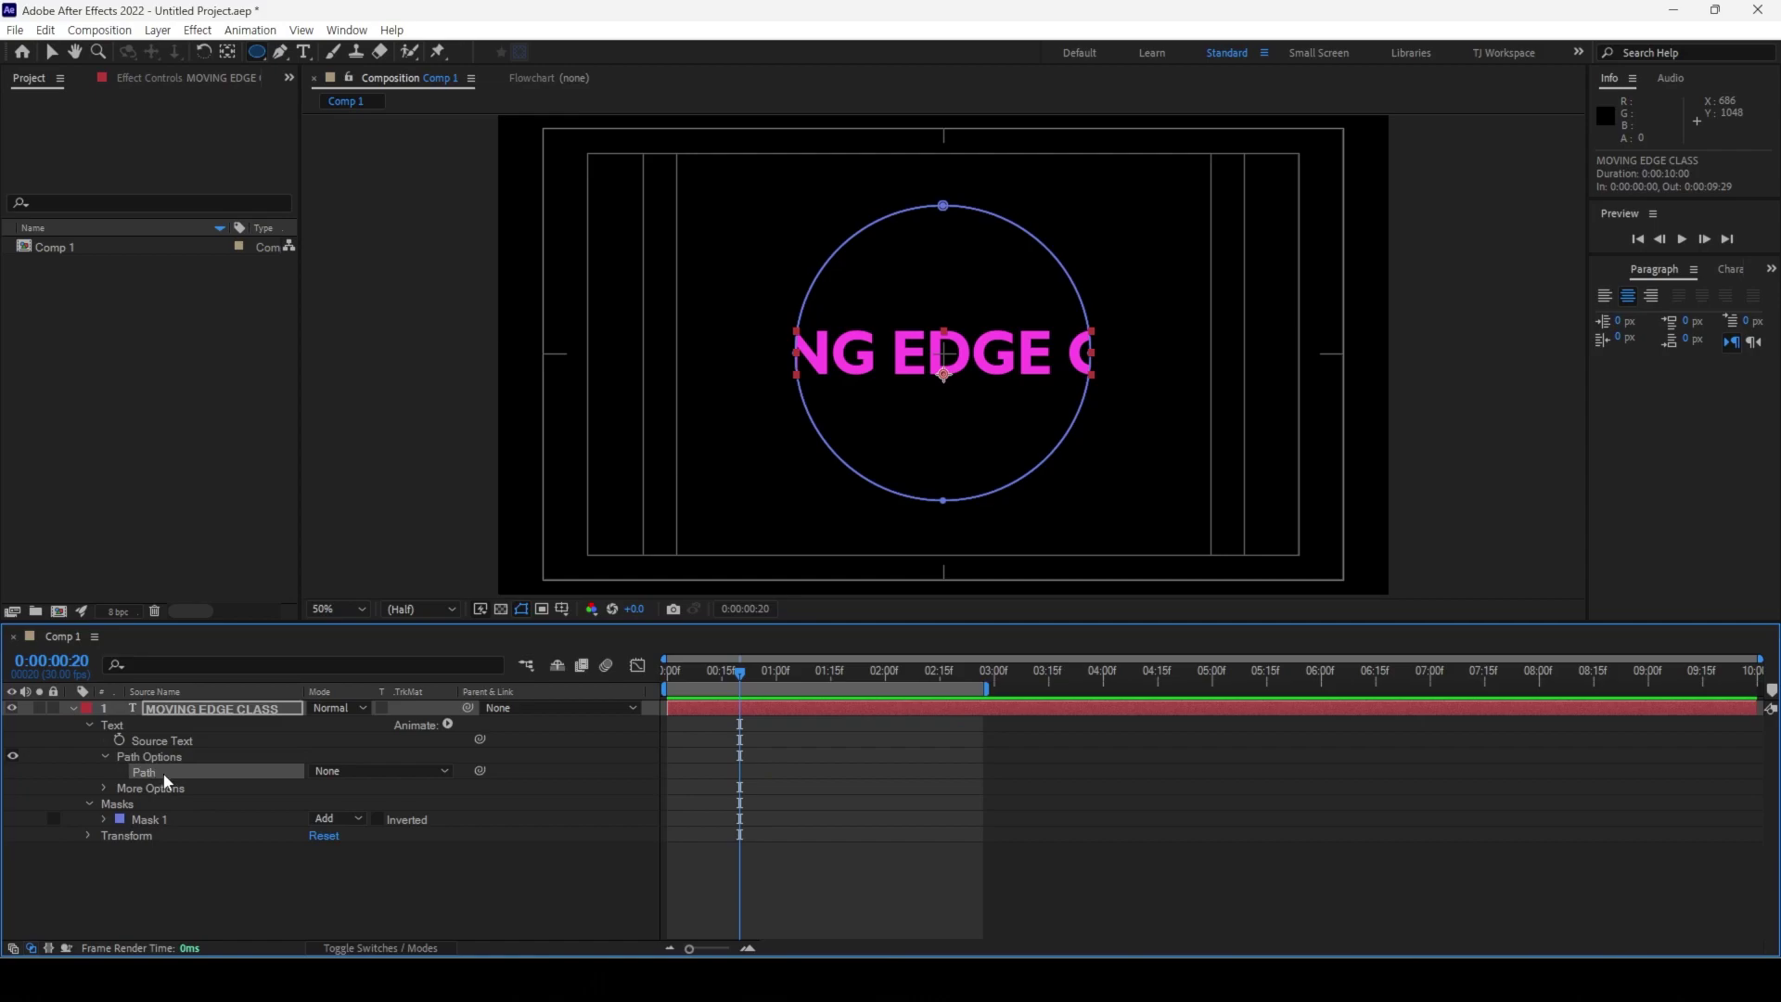
pyautogui.click(397, 771)
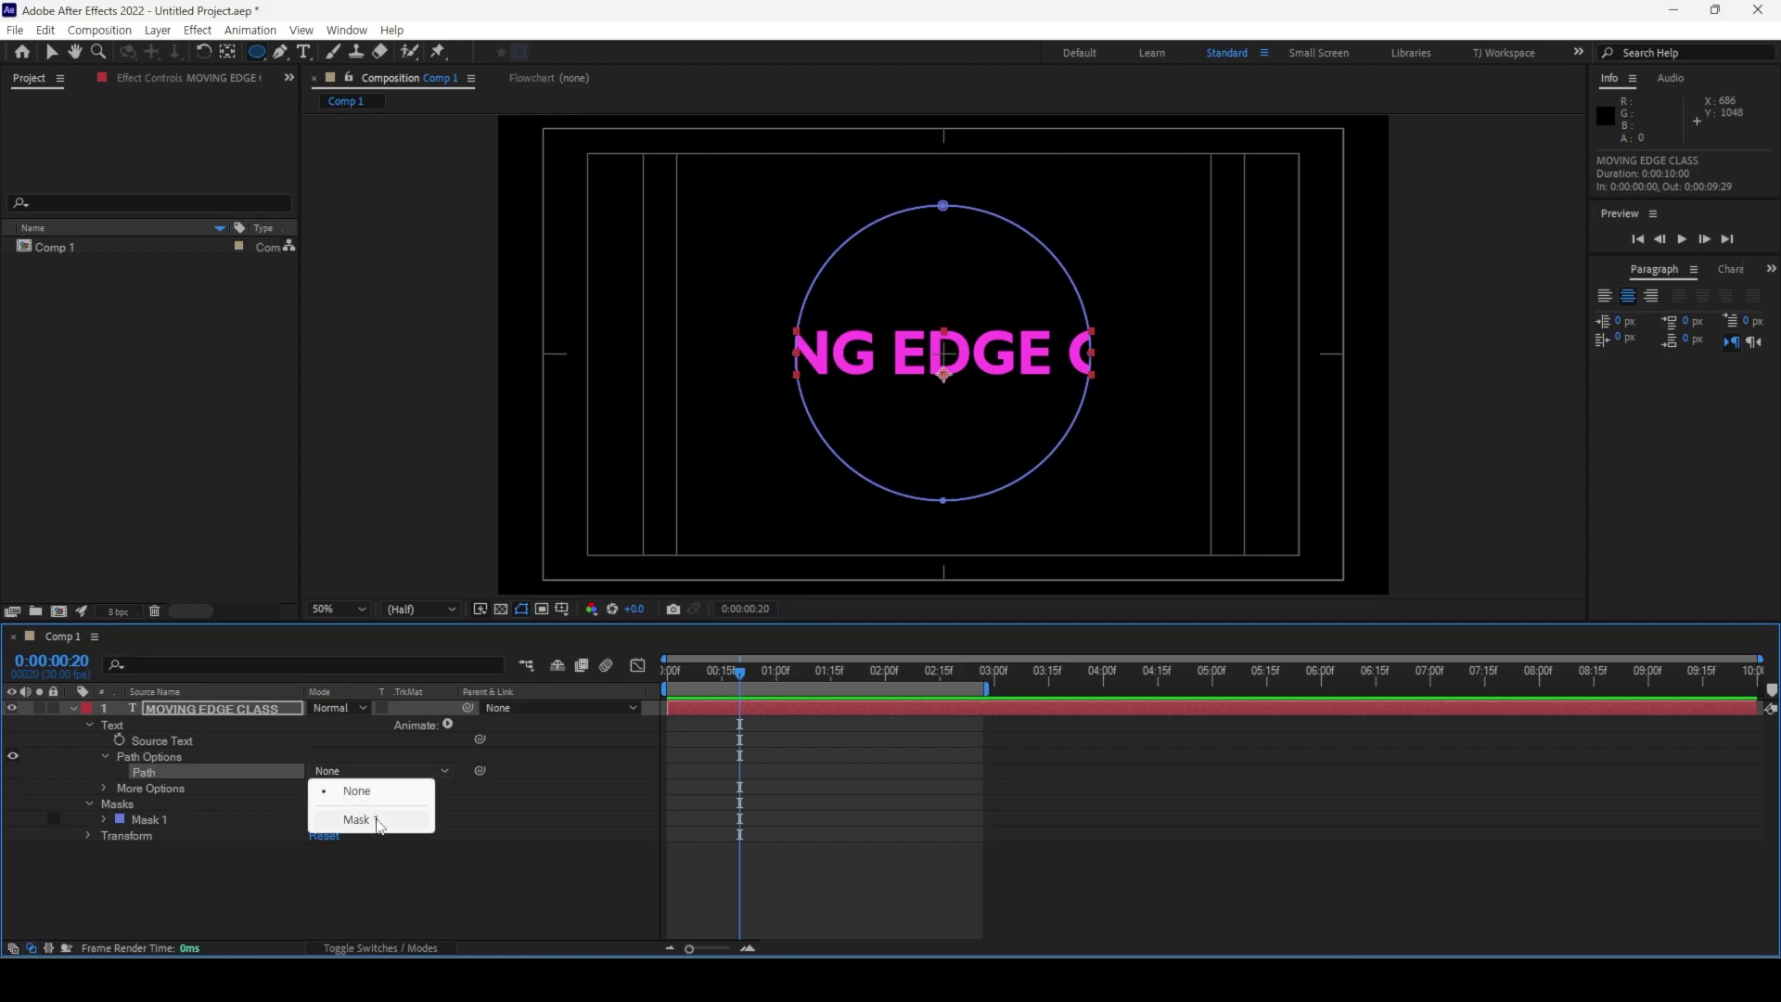
pyautogui.click(358, 820)
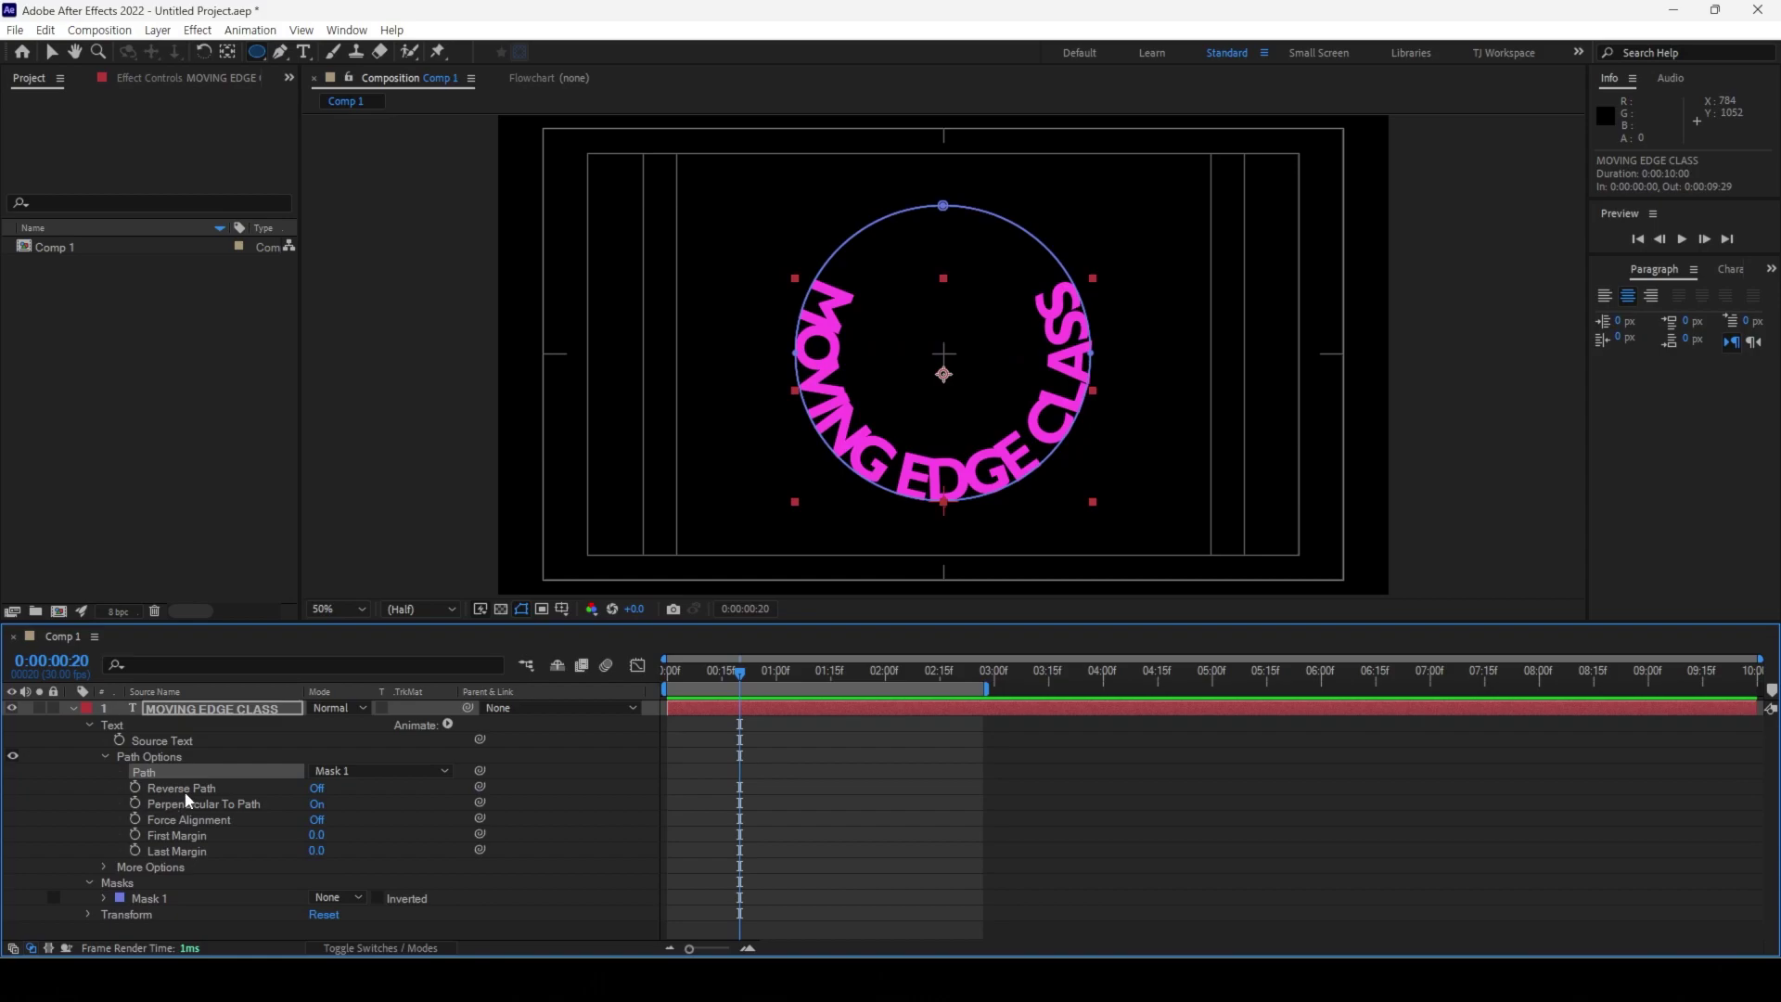
# Step: Try Reverse Path on the circular text to compare the direction, and switch it back off
pyautogui.click(317, 788)
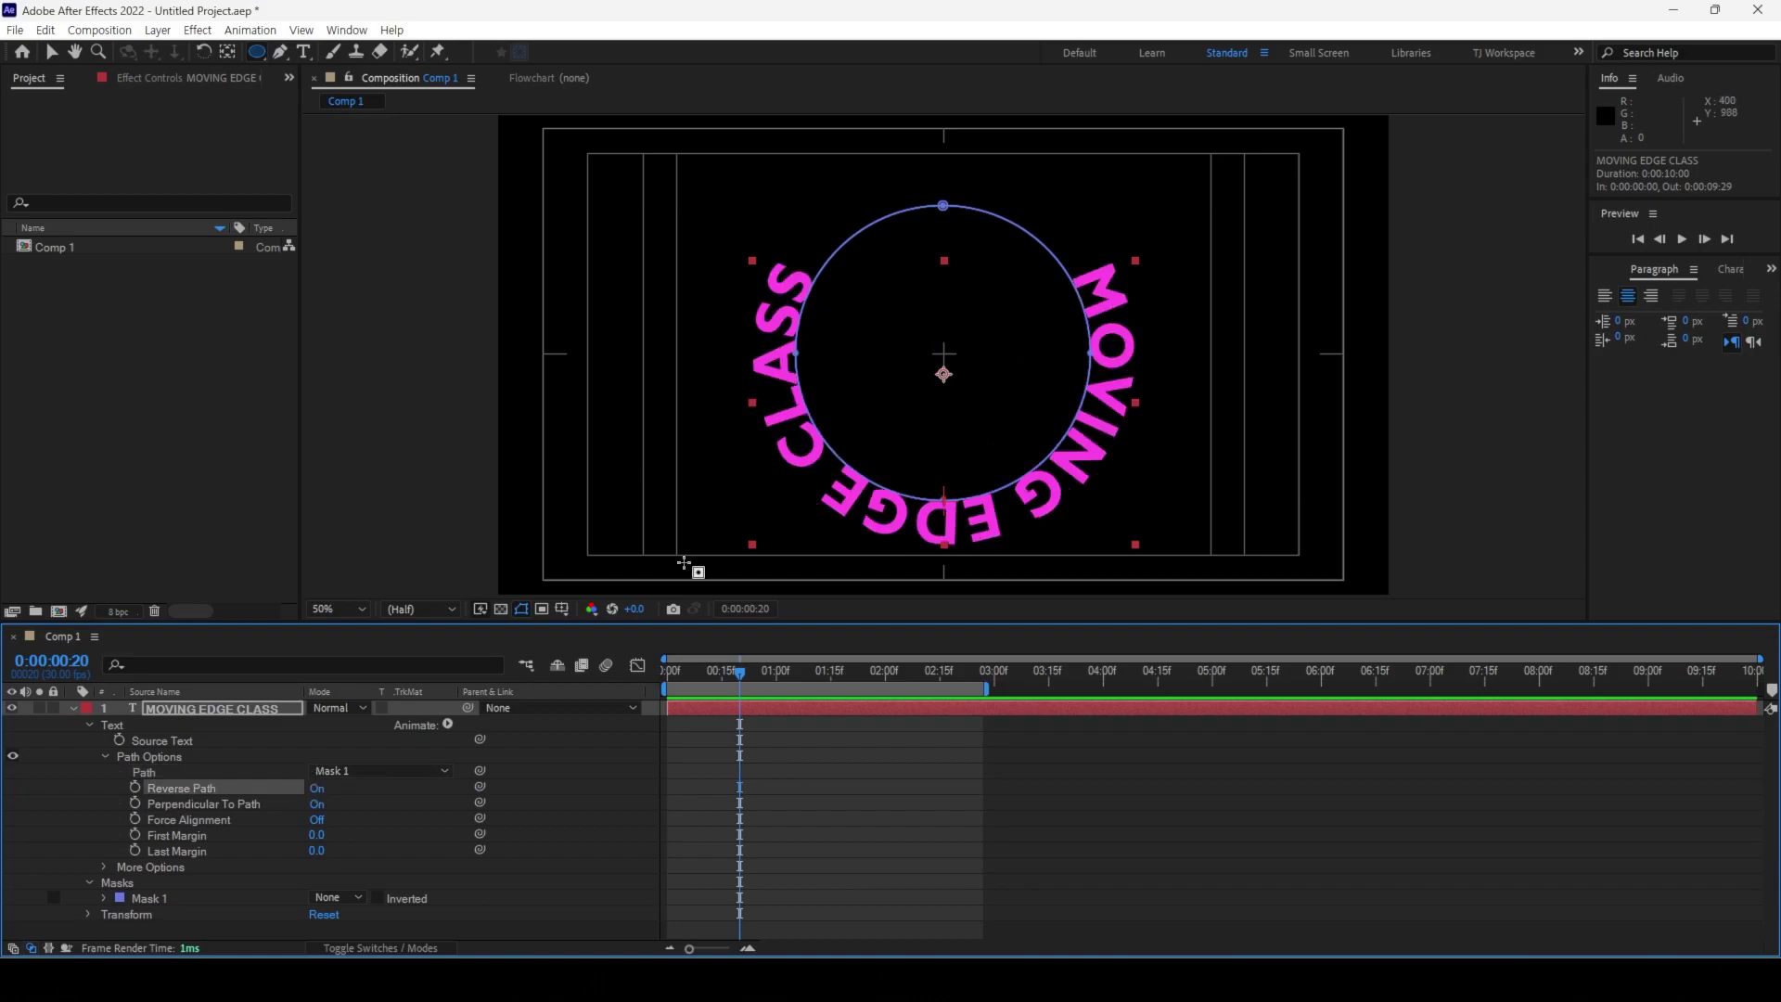
pyautogui.click(318, 788)
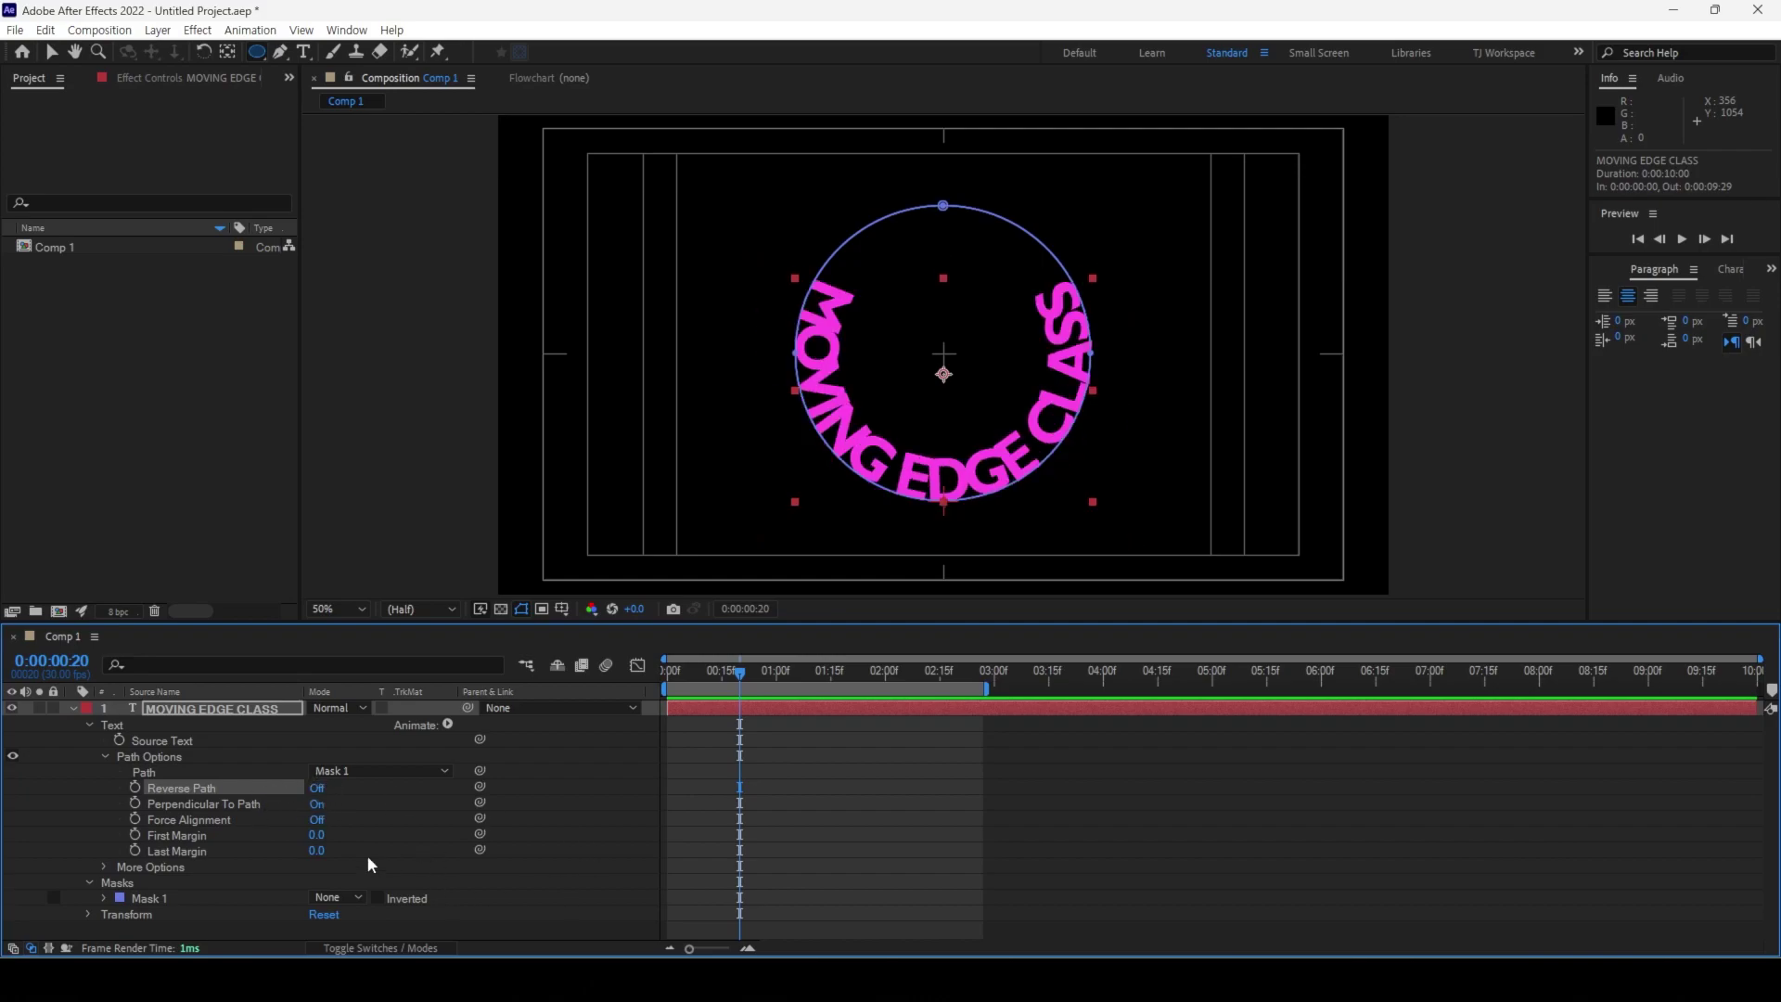
pyautogui.click(105, 758)
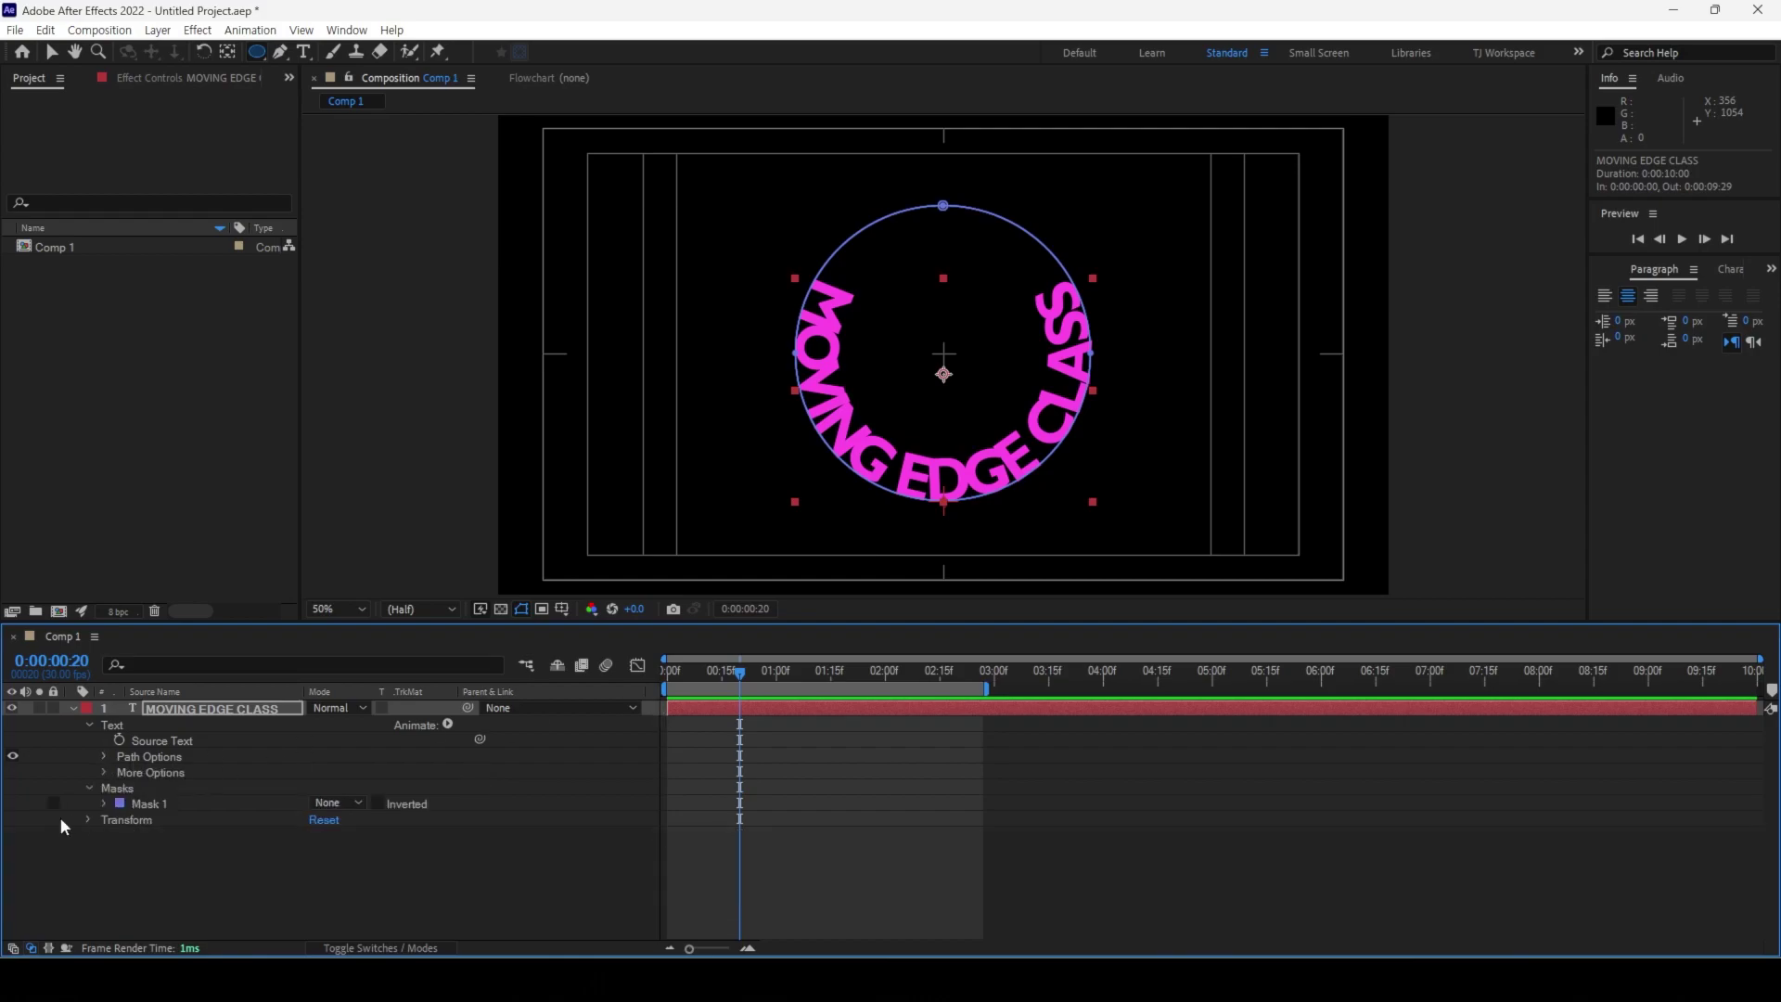
pyautogui.click(104, 756)
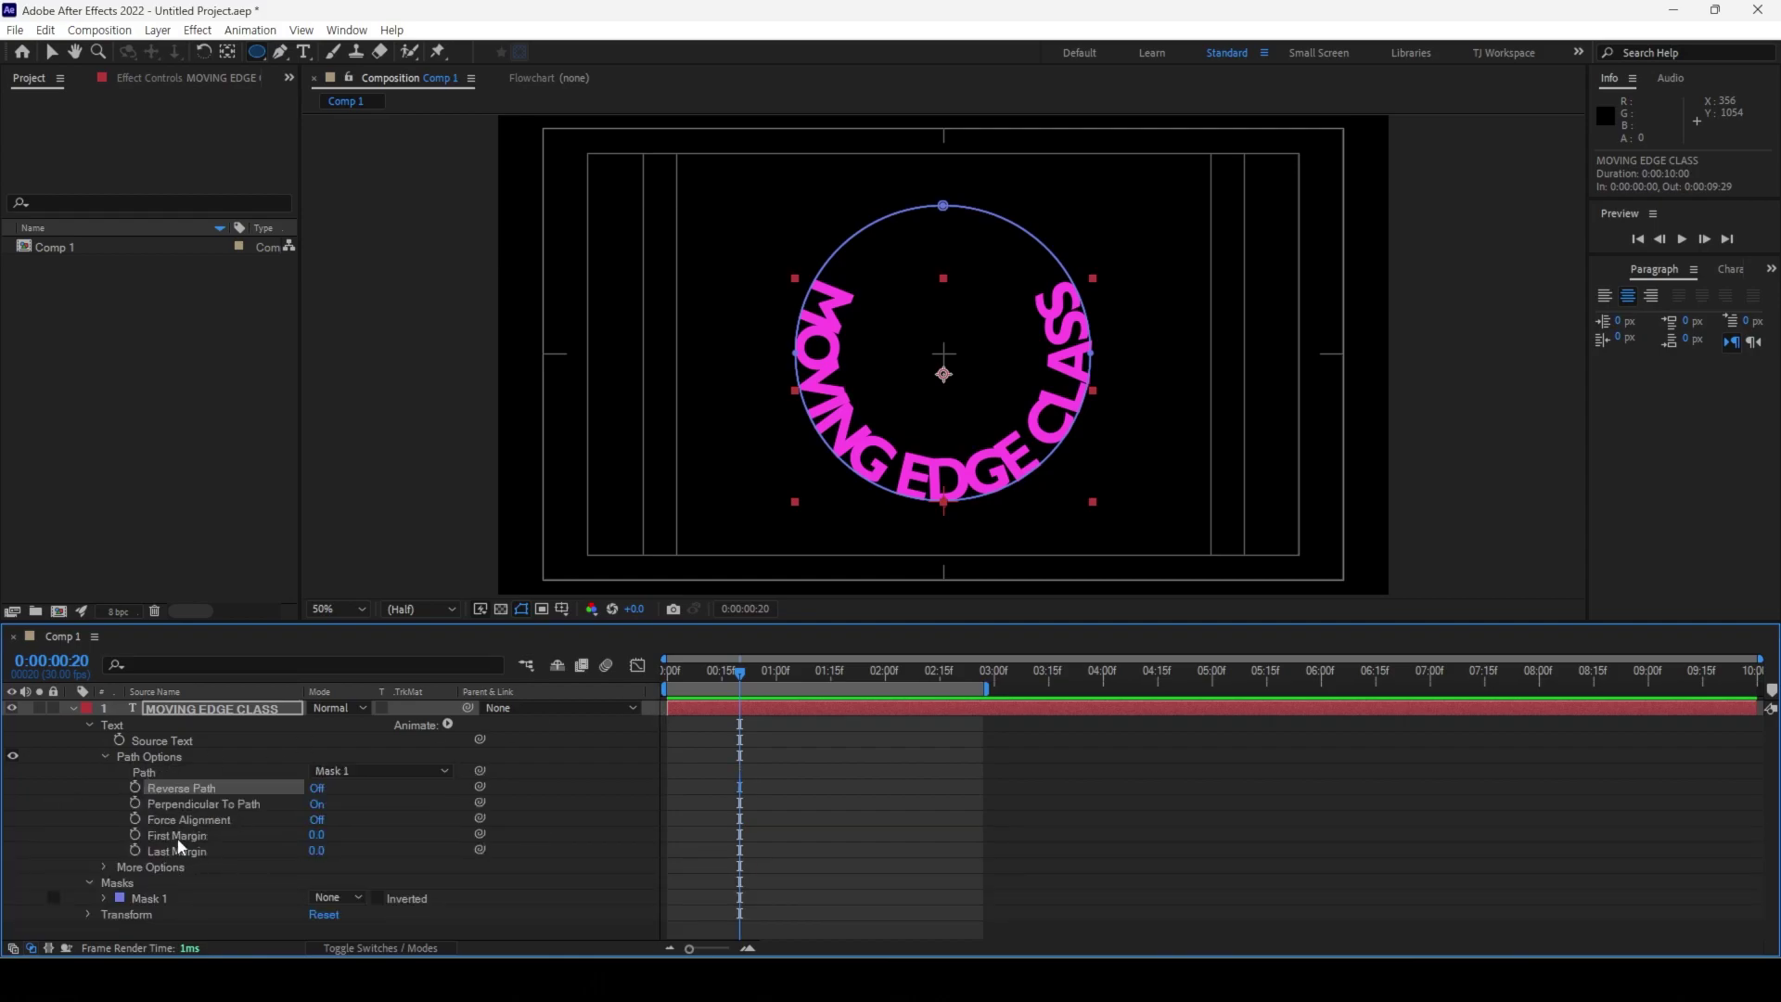
# Step: Try sliding the text around the circle with First Margin, and undo the change
pyautogui.click(176, 836)
pyautogui.moveTo(317, 835); pyautogui.dragTo(739, 795)
pyautogui.hotkey('ctrl', 'z')
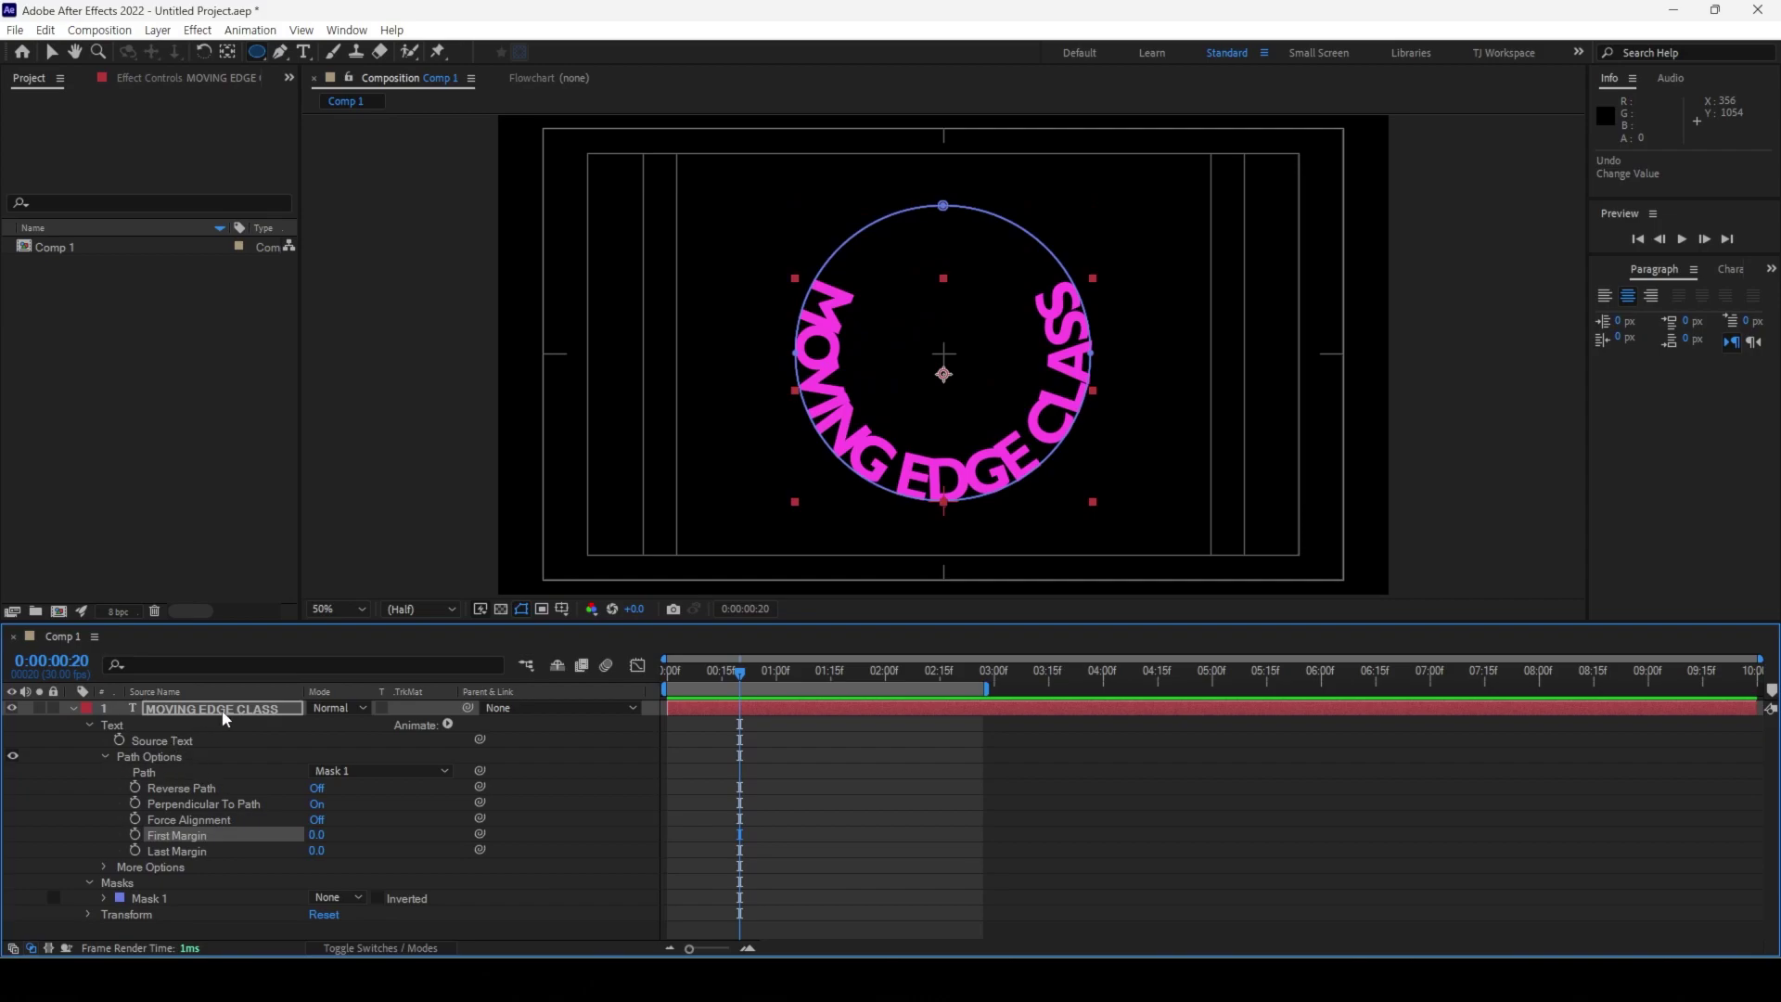
# Step: Enable Per-character 3D for the "MOVING EDGE CLASS" text layer
pyautogui.click(113, 731)
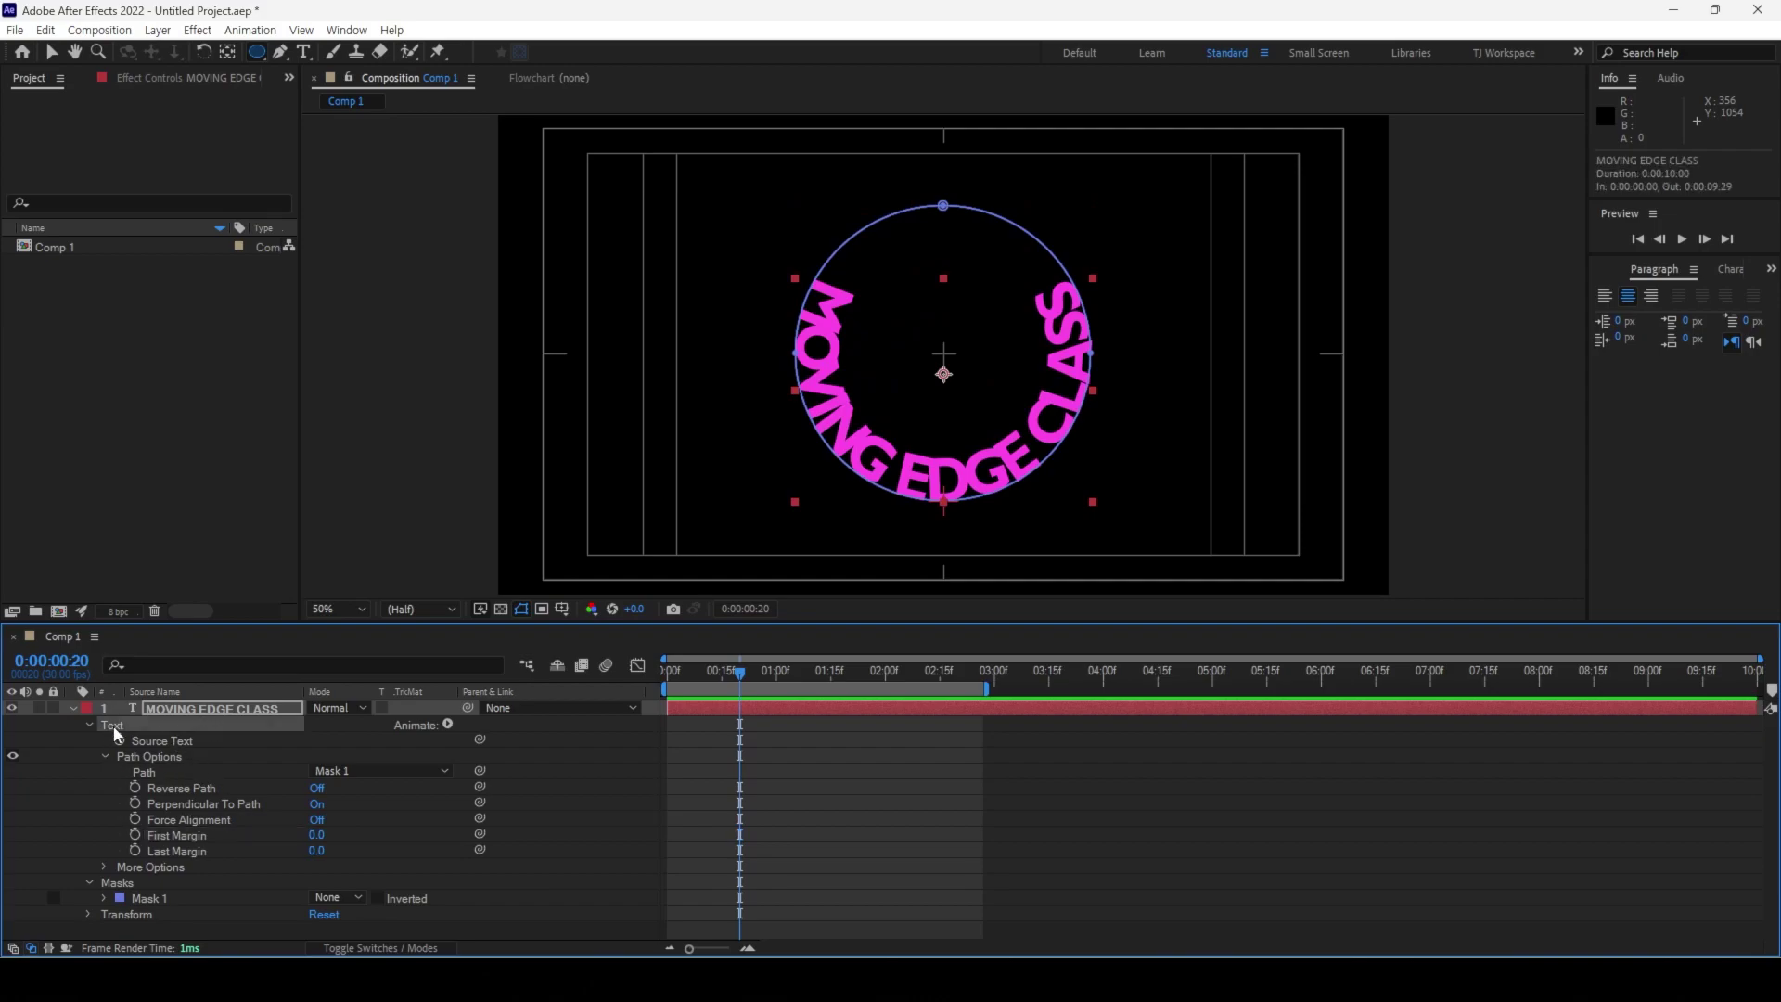
pyautogui.click(447, 725)
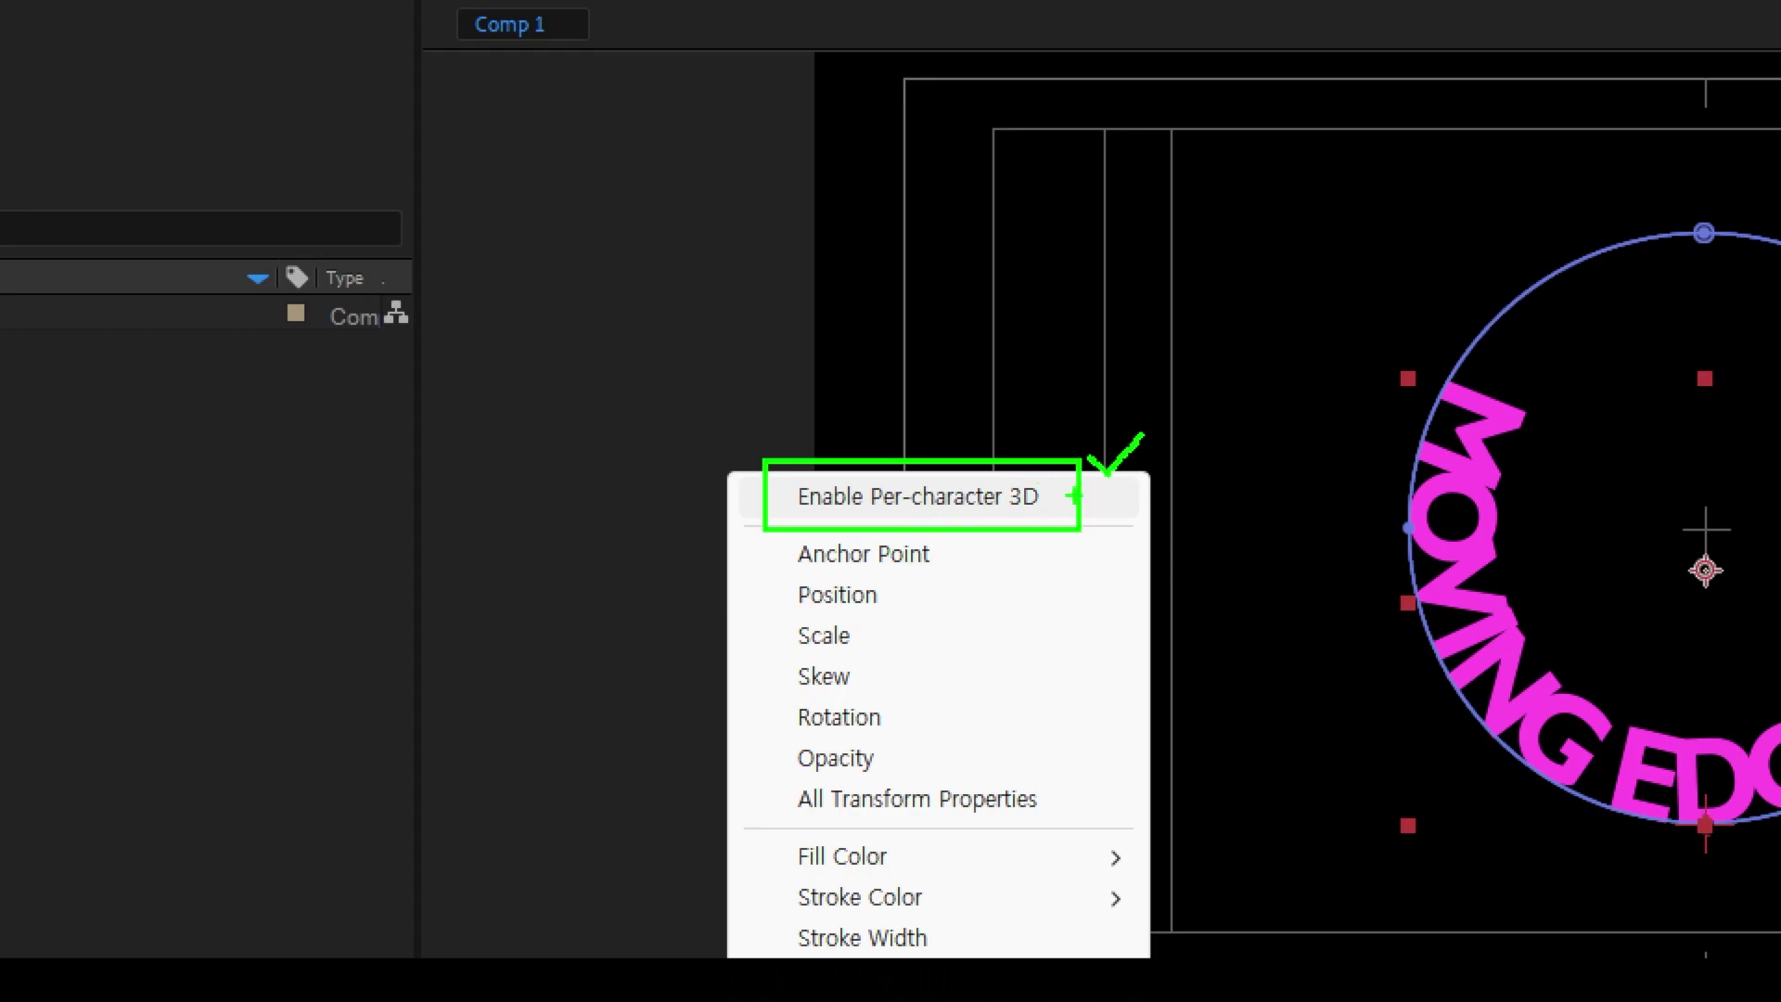
pyautogui.moveTo(1065, 497)
pyautogui.mouseDown()
pyautogui.moveTo(1085, 512)
pyautogui.moveTo(1139, 460)
pyautogui.mouseUp()
pyautogui.moveTo(889, 516)
pyautogui.mouseDown()
pyautogui.moveTo(1026, 515)
pyautogui.moveTo(992, 487)
pyautogui.moveTo(1046, 438)
pyautogui.moveTo(1076, 491)
pyautogui.mouseUp()
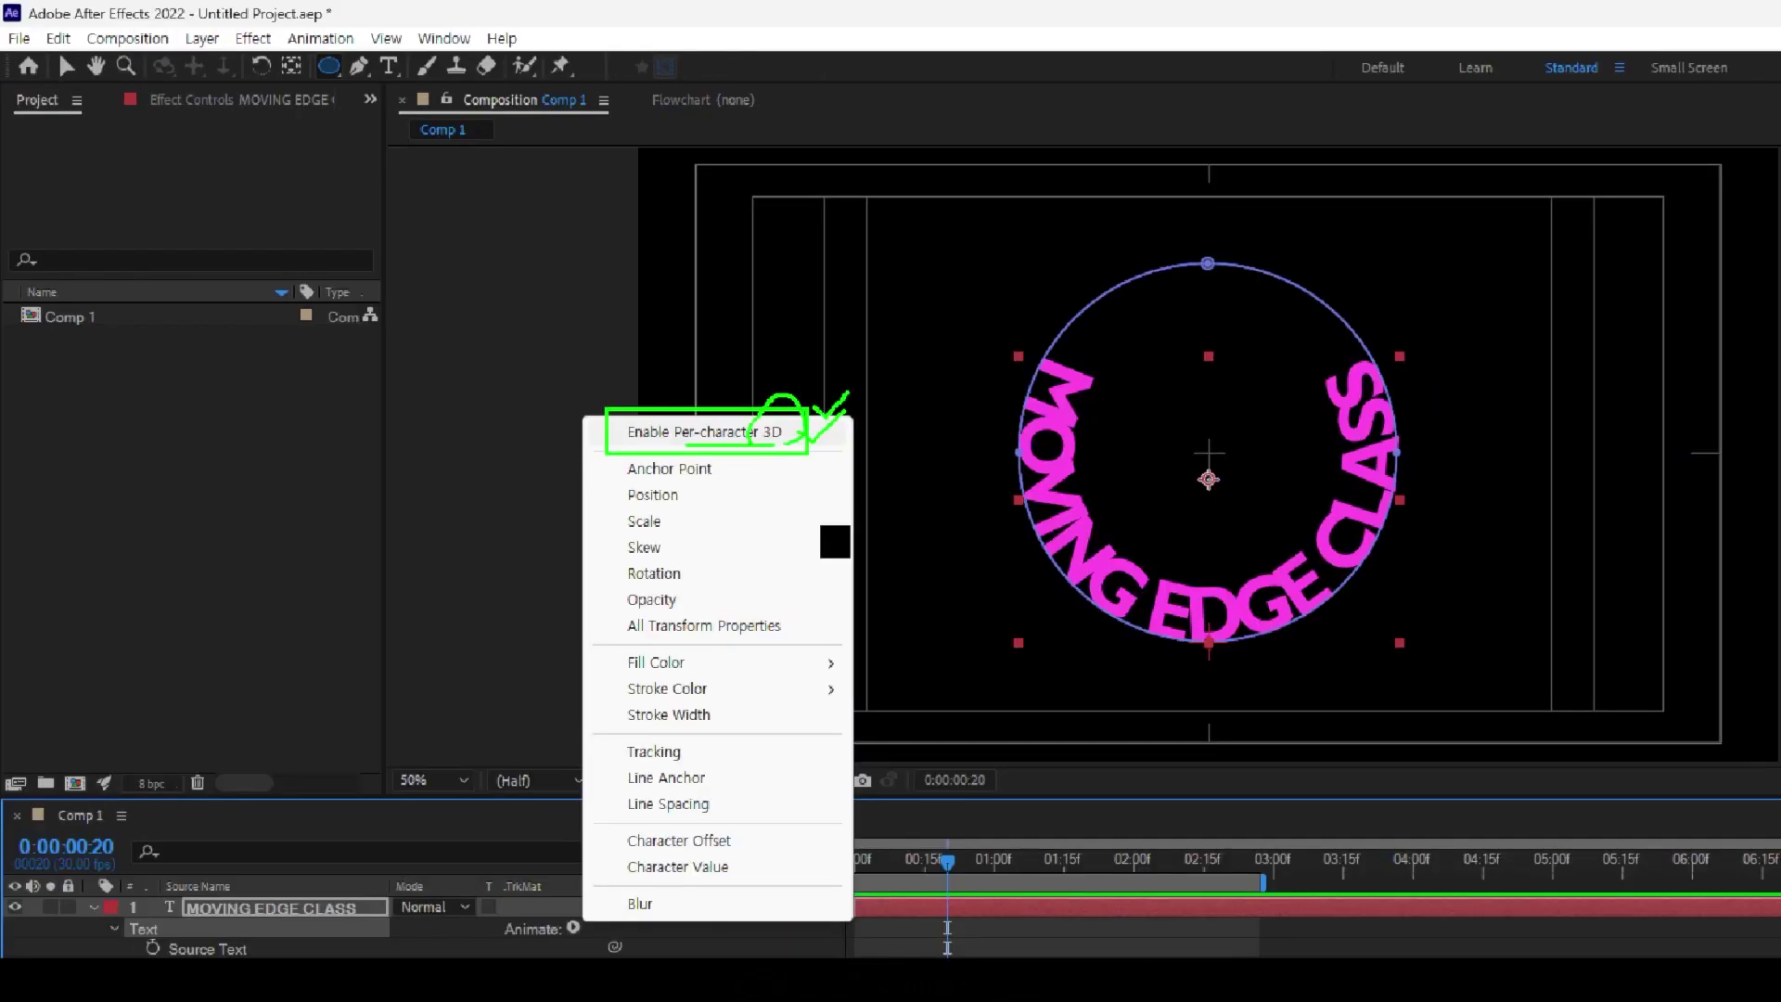
pyautogui.click(918, 496)
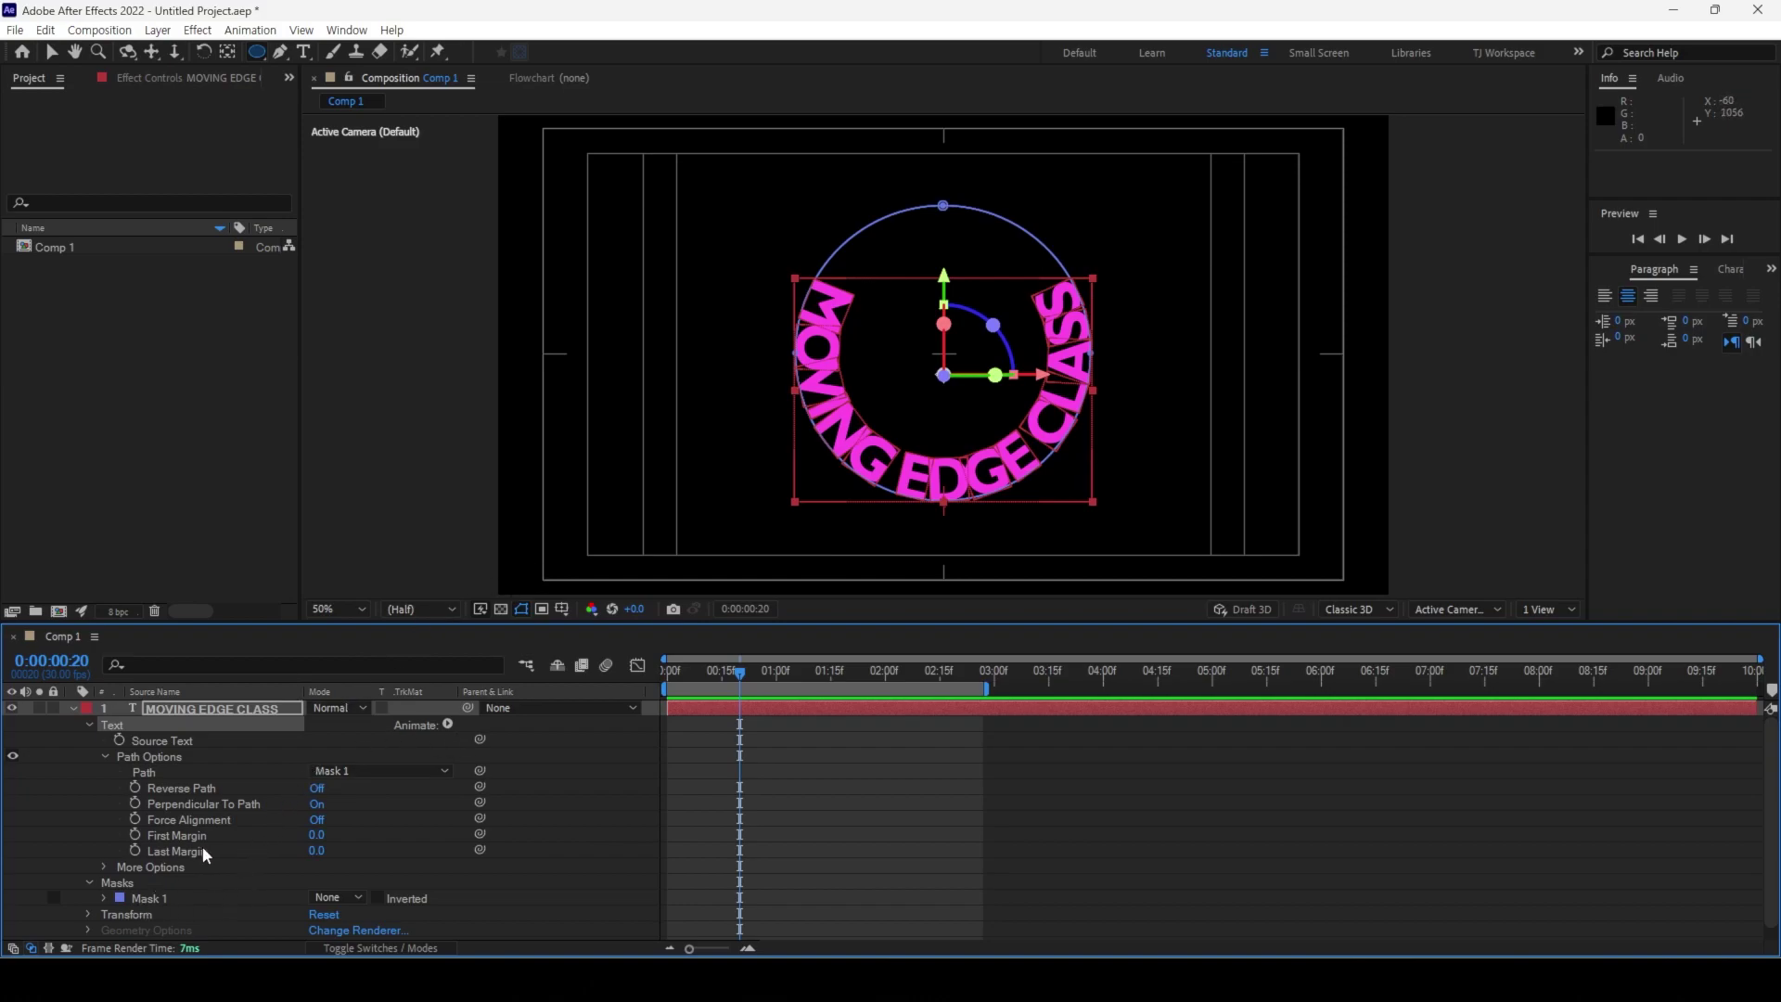
# Step: Collapse the Path Options and show the layer switches to check the text layer's per-character 3D switch
pyautogui.click(106, 755)
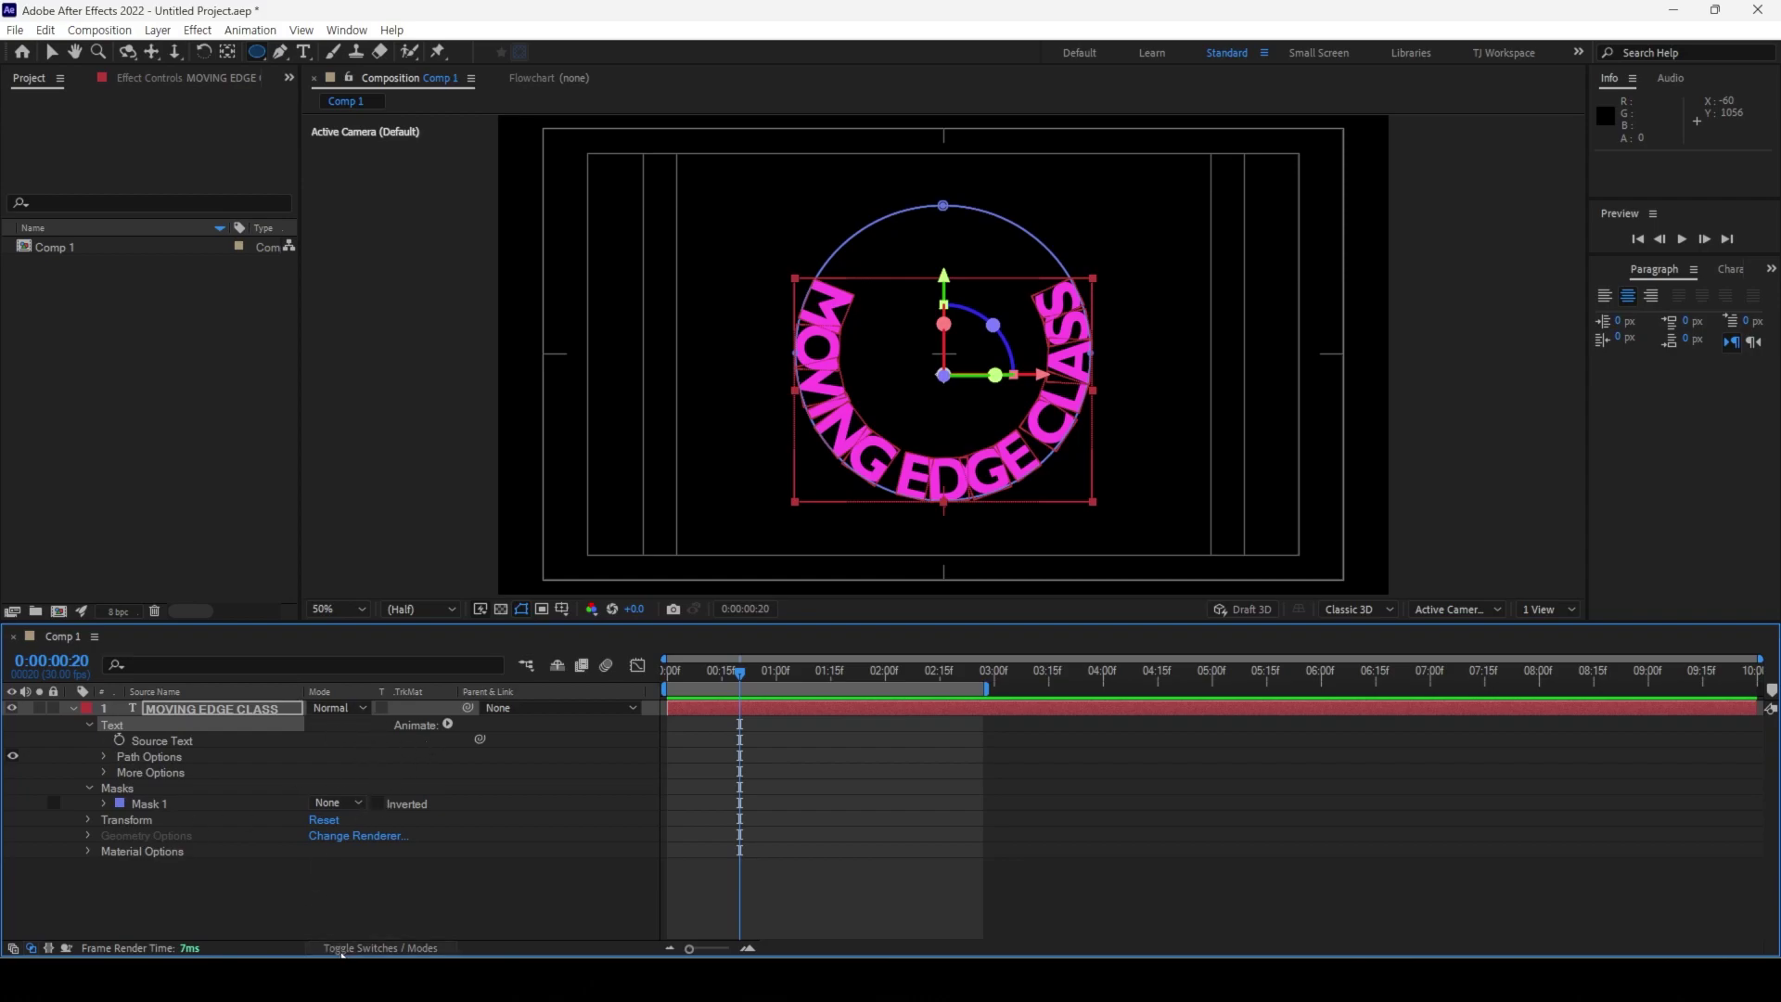
pyautogui.click(380, 947)
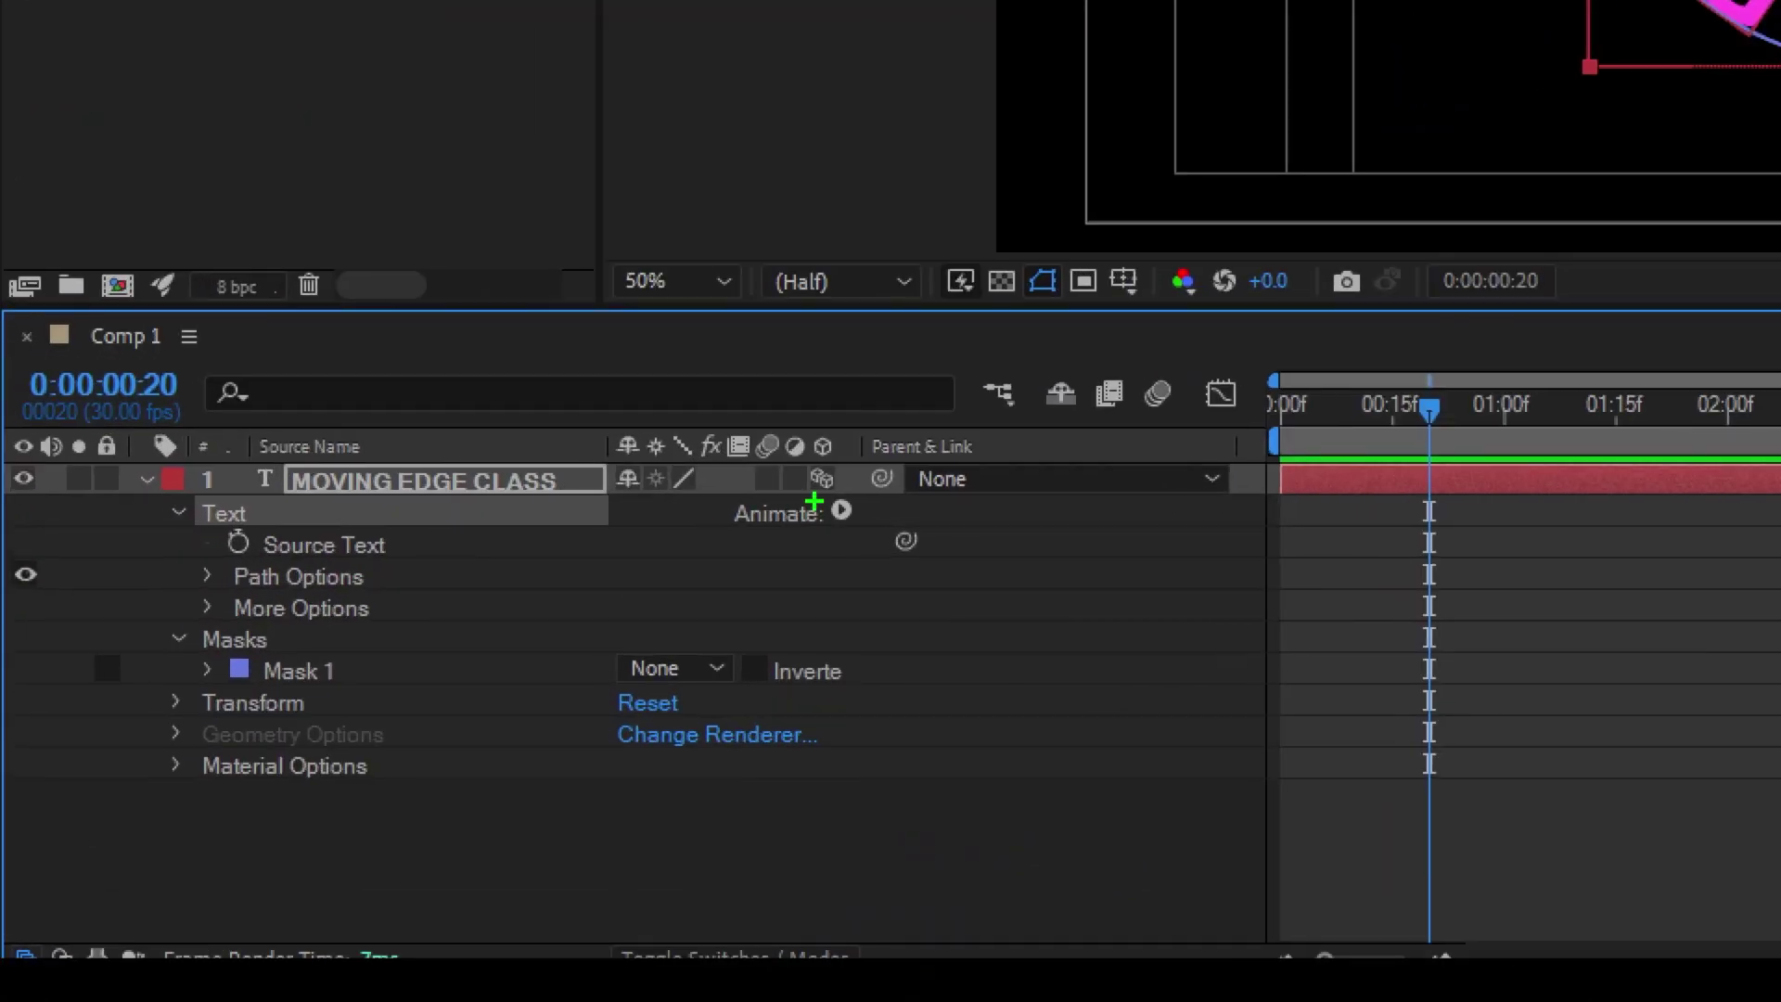
pyautogui.moveTo(814, 502)
pyautogui.mouseDown()
pyautogui.moveTo(800, 473)
pyautogui.moveTo(839, 455)
pyautogui.moveTo(840, 501)
pyautogui.moveTo(813, 501)
pyautogui.moveTo(1007, 339)
pyautogui.mouseUp()
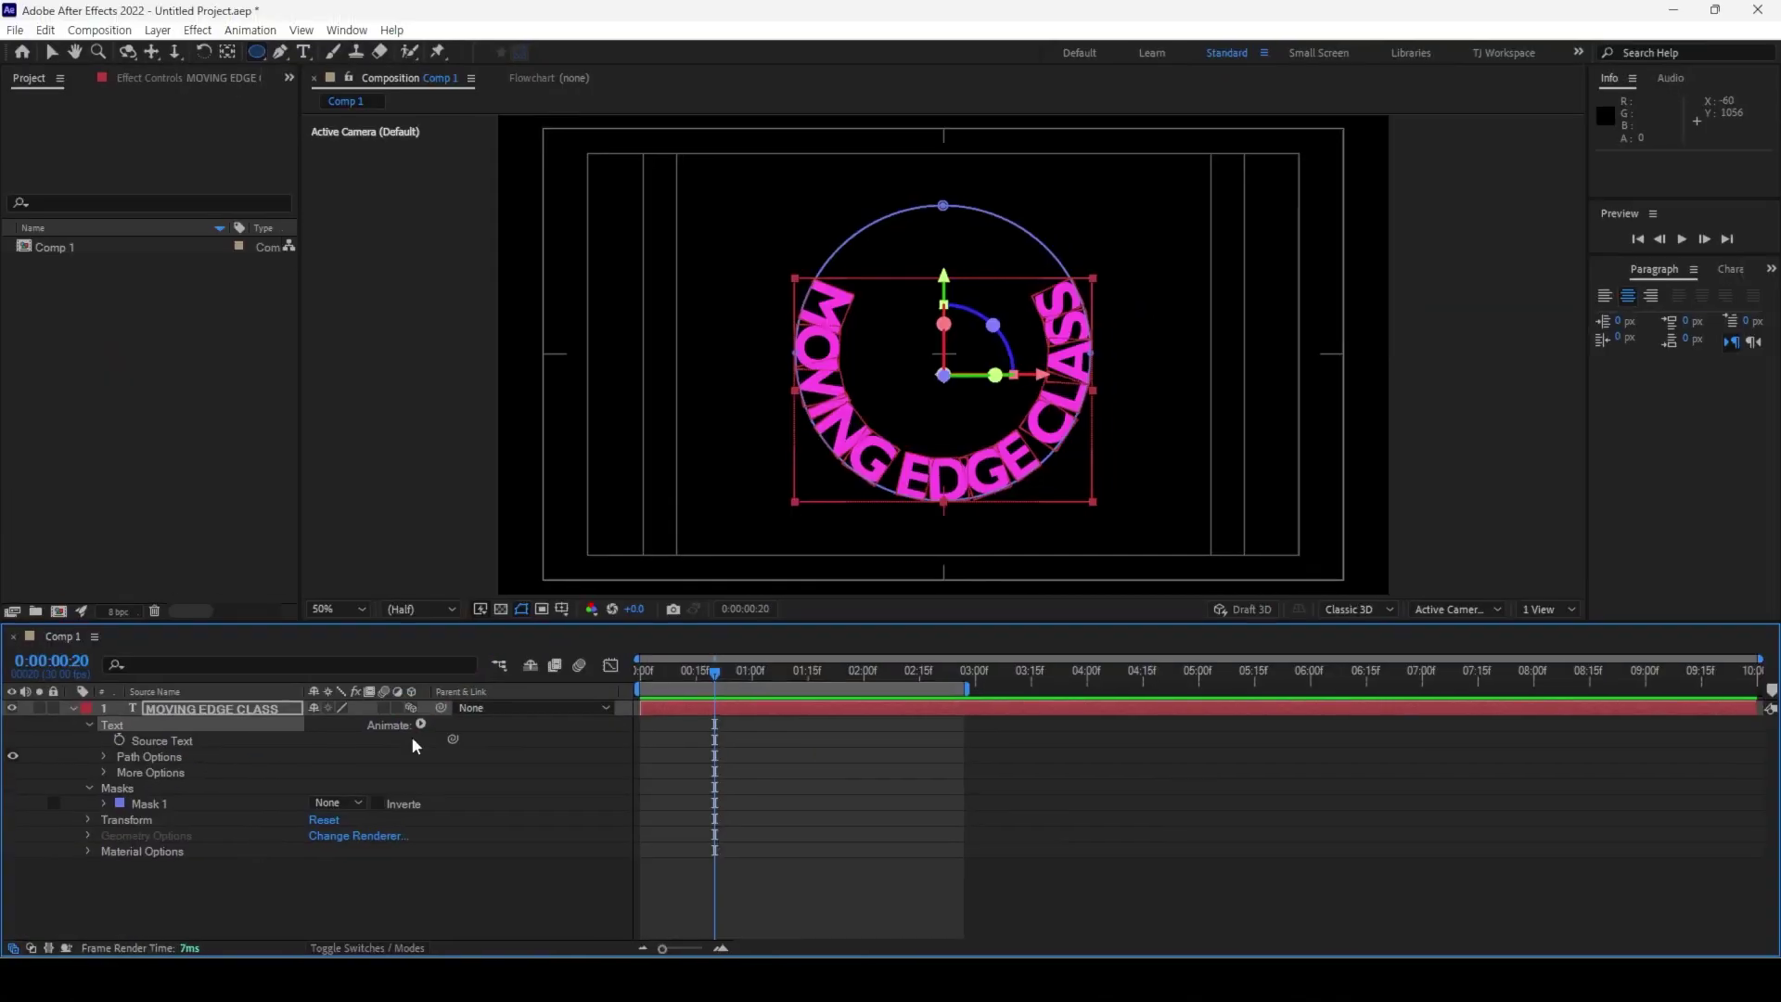
# Step: Expand the text layer's Transform properties and examine the Z Position value and the Z Rotation property
pyautogui.click(89, 821)
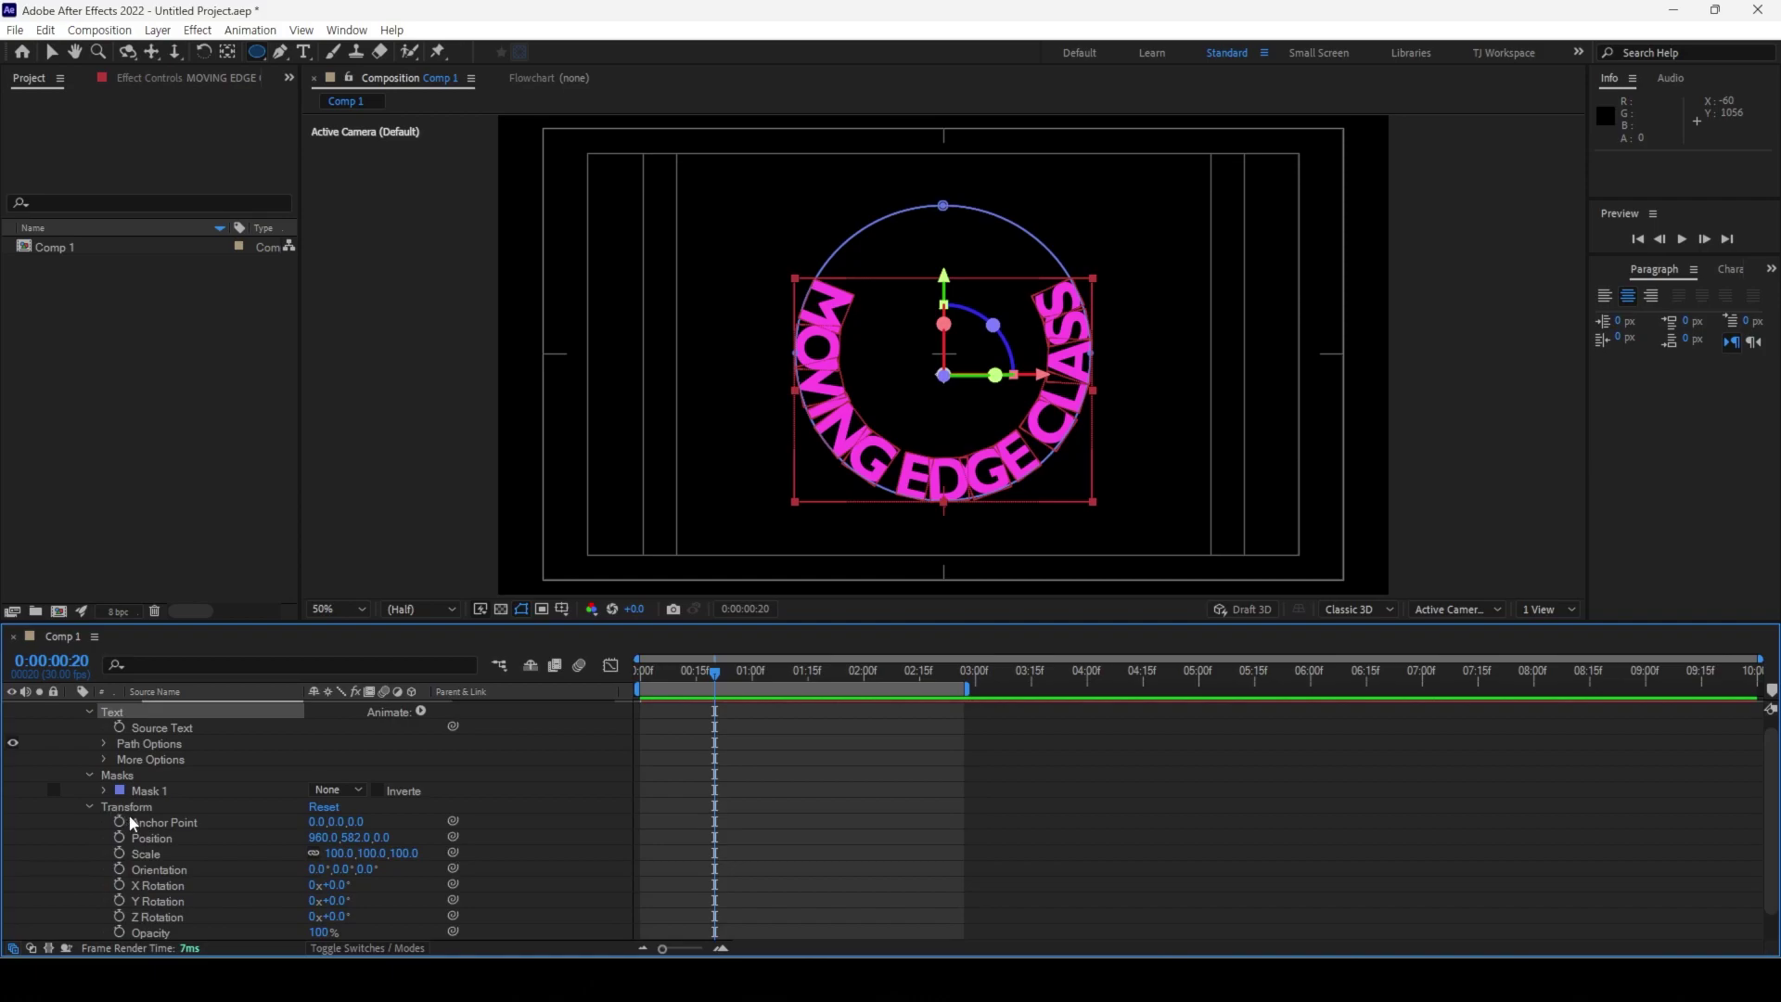
pyautogui.click(128, 807)
pyautogui.scroll(-2, 180, 855)
pyautogui.click(159, 807)
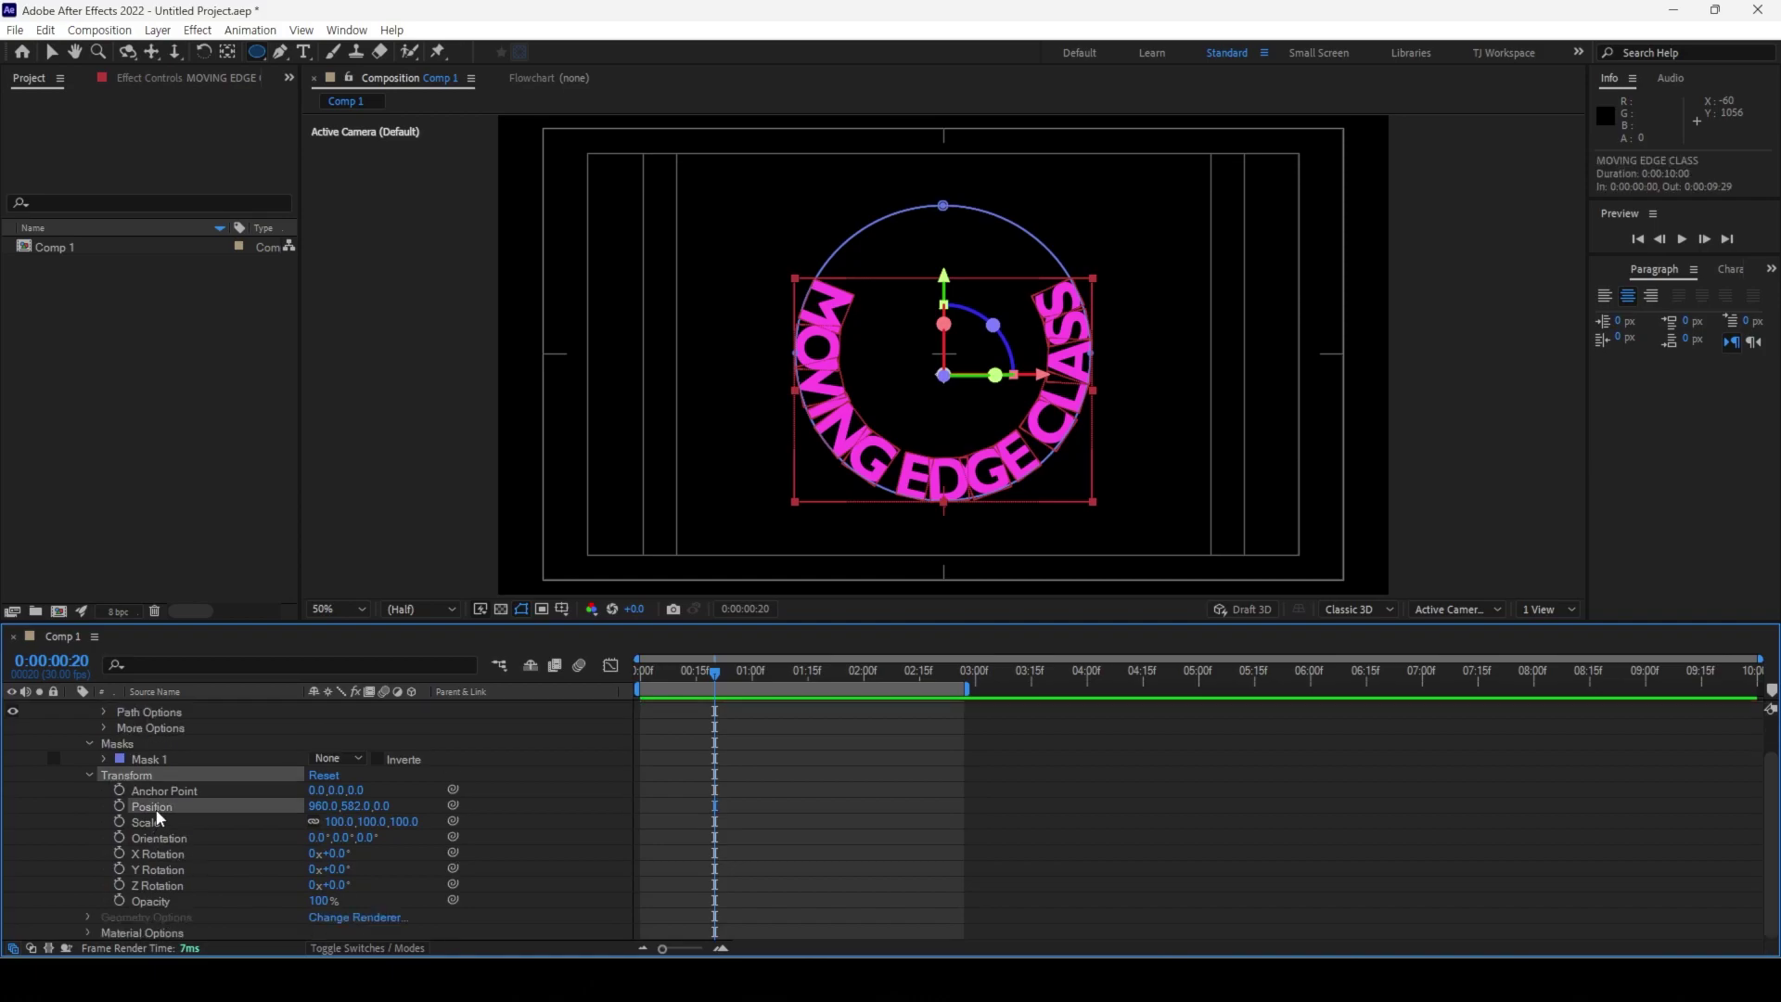
pyautogui.click(165, 855)
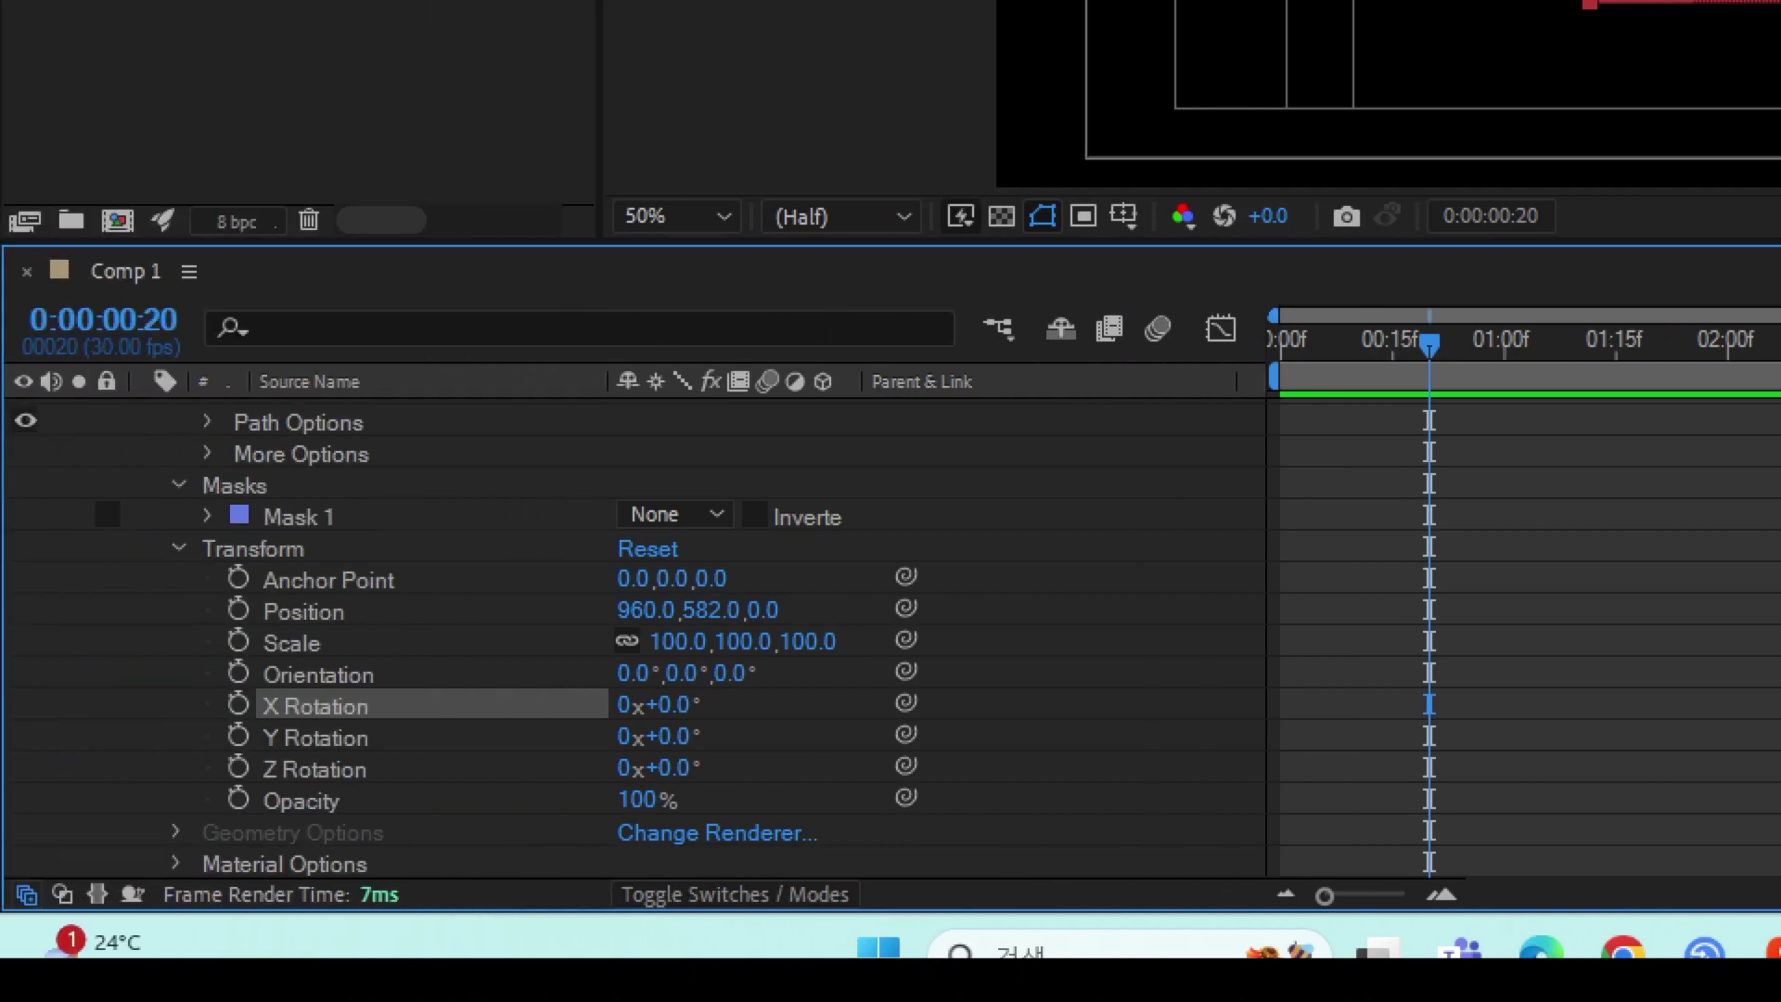
pyautogui.moveTo(211, 749)
pyautogui.mouseDown()
pyautogui.moveTo(302, 780)
pyautogui.moveTo(730, 788)
pyautogui.mouseUp()
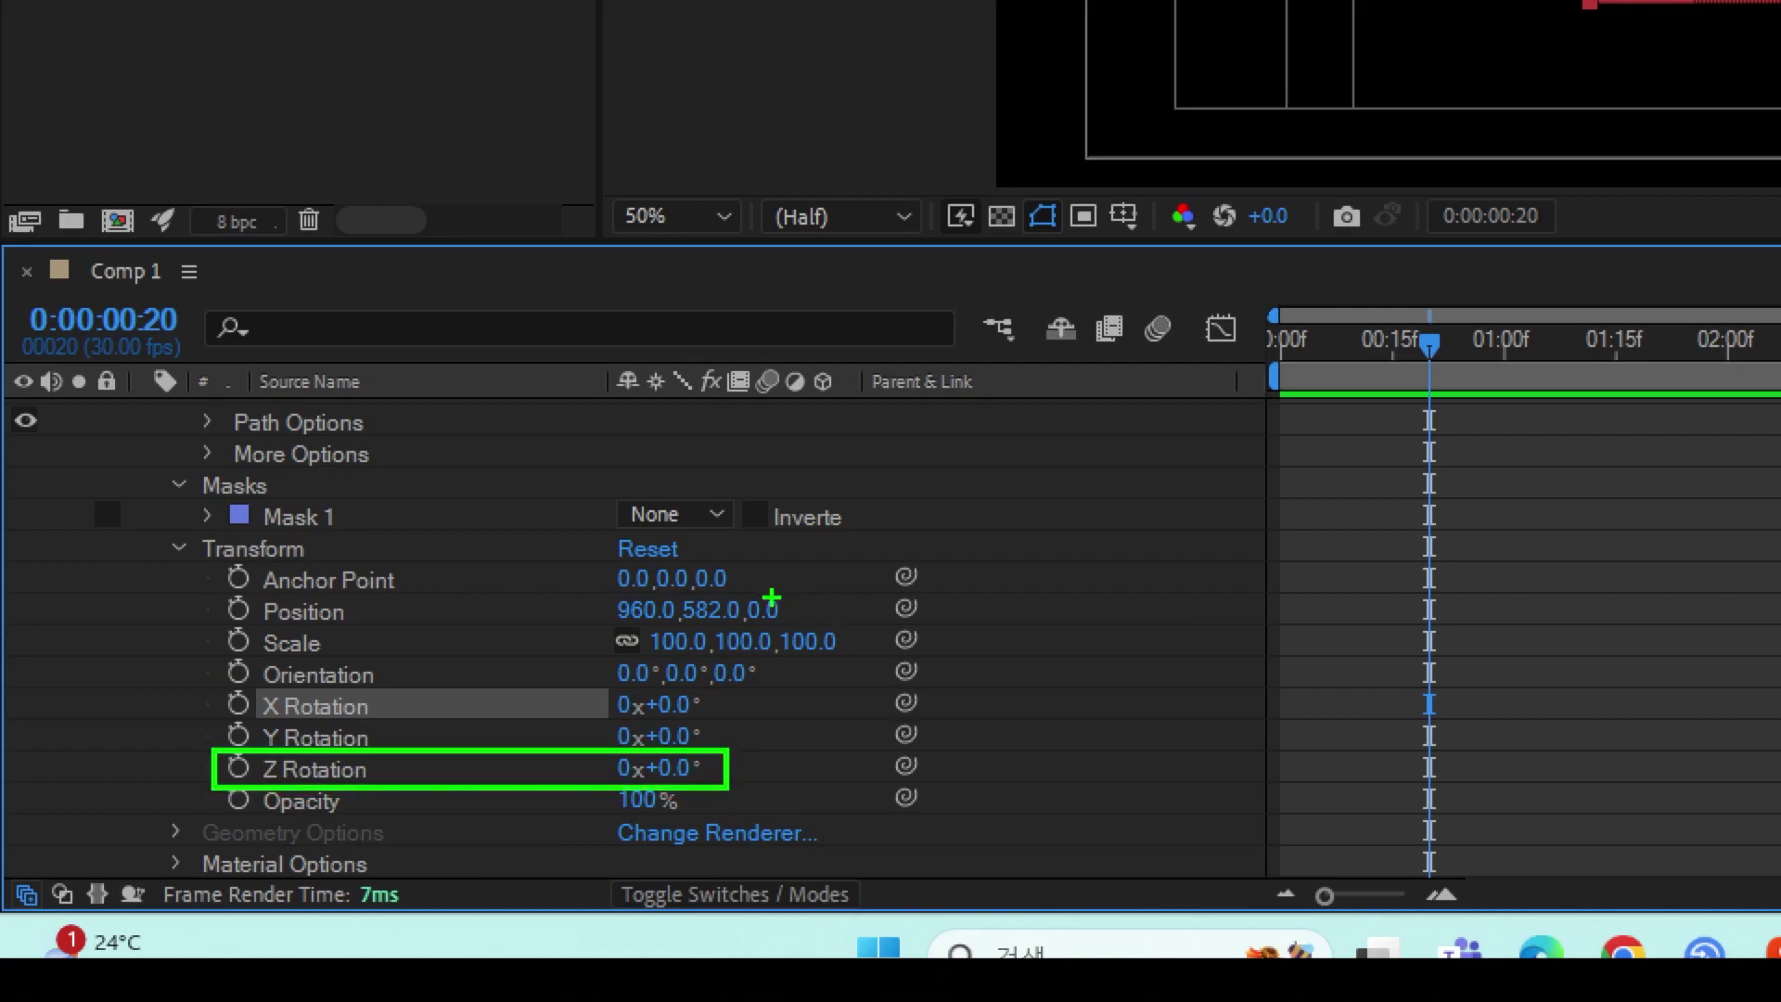
pyautogui.moveTo(736, 580); pyautogui.dragTo(805, 631)
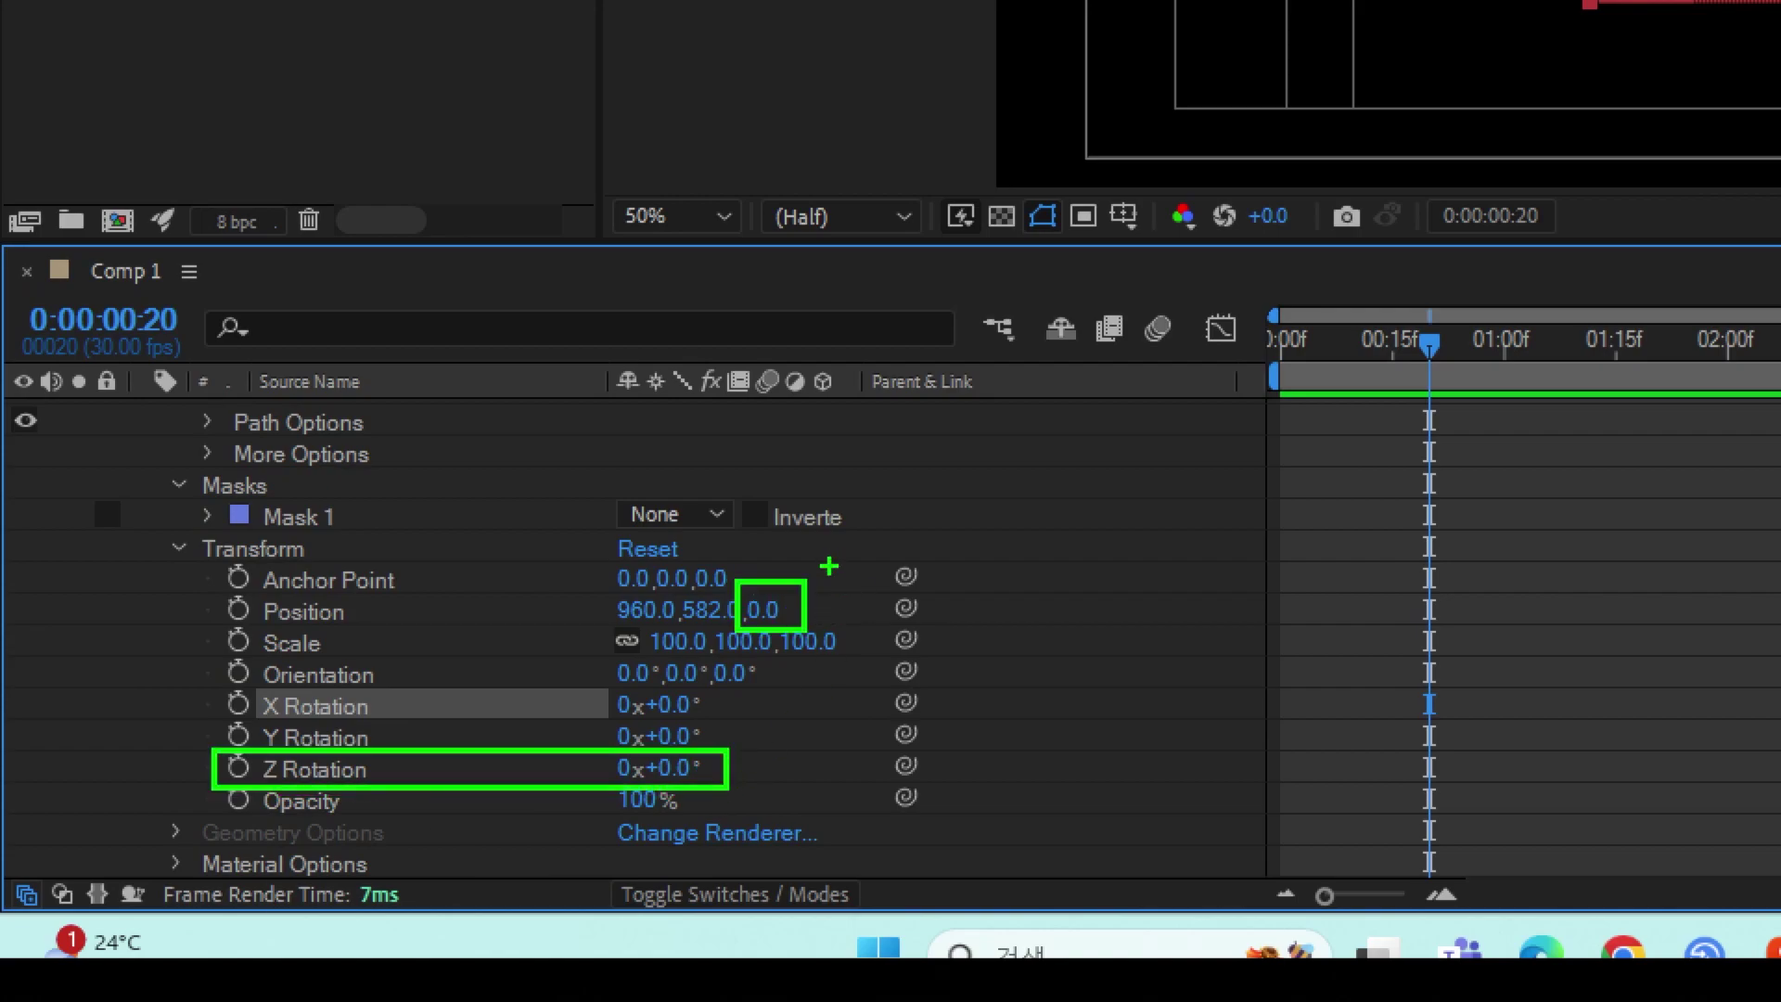
pyautogui.moveTo(828, 567); pyautogui.dragTo(950, 489)
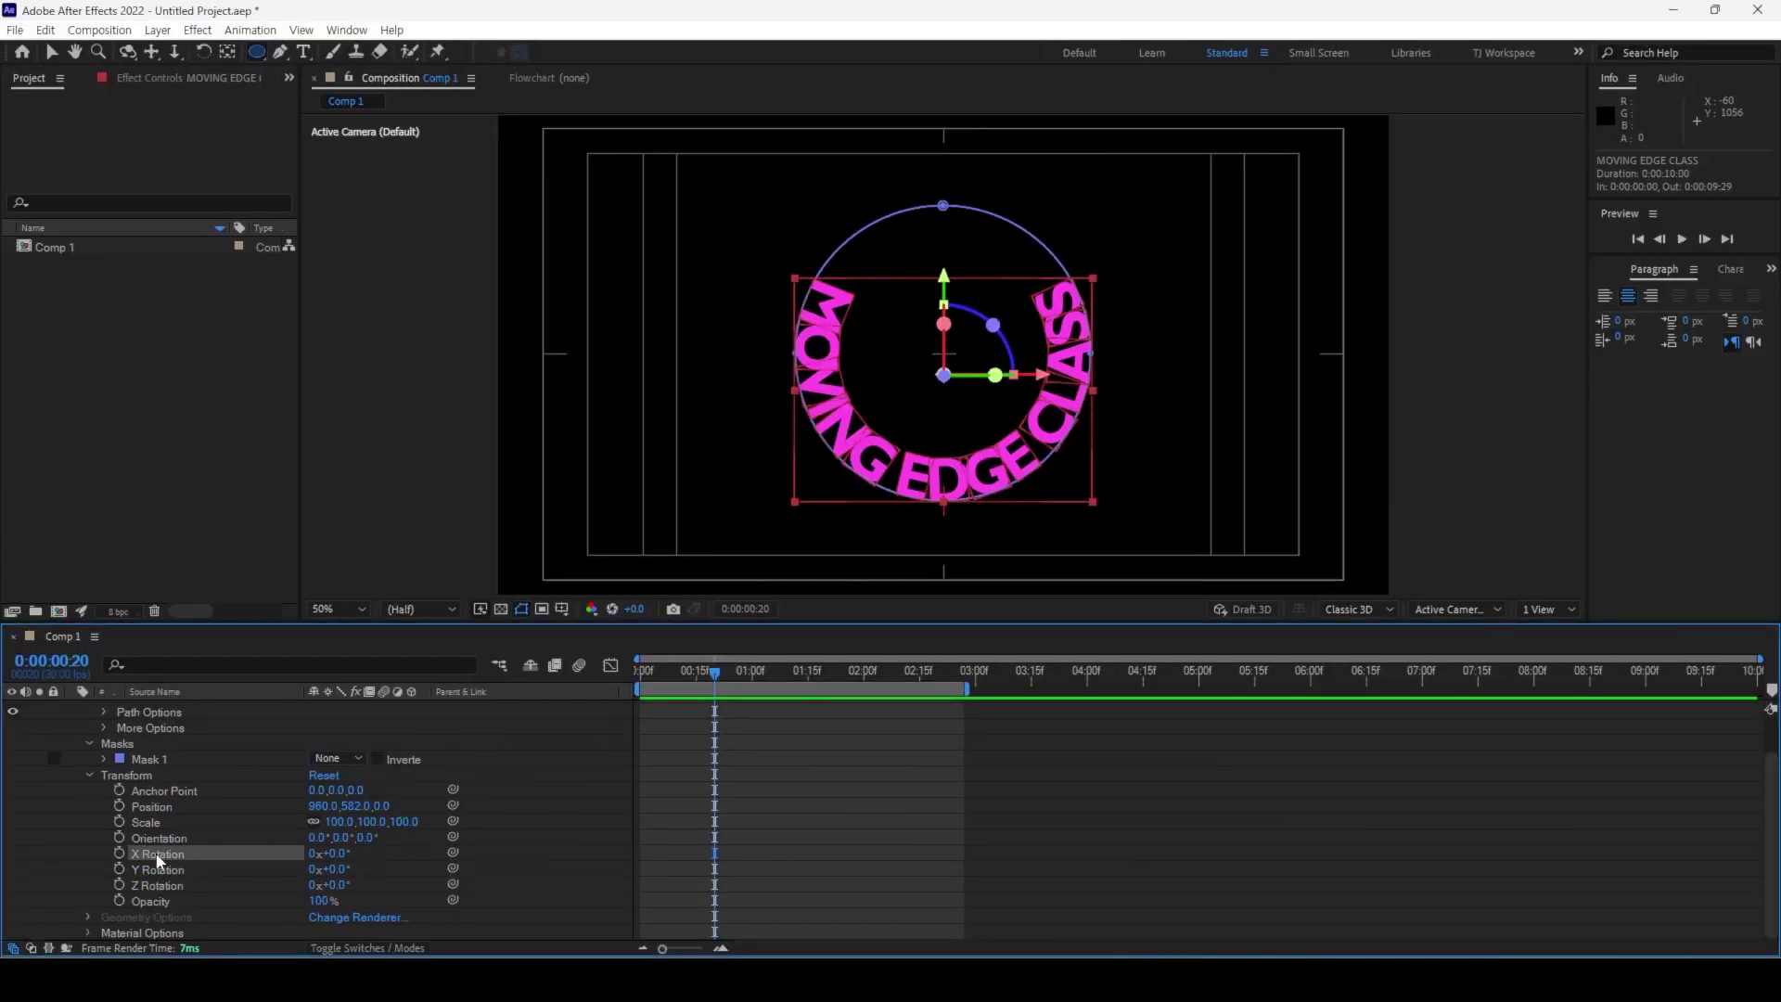
# Step: Set the text layer's X Rotation to -90° to lay the circle flat
pyautogui.moveTo(341, 855); pyautogui.dragTo(273, 865)
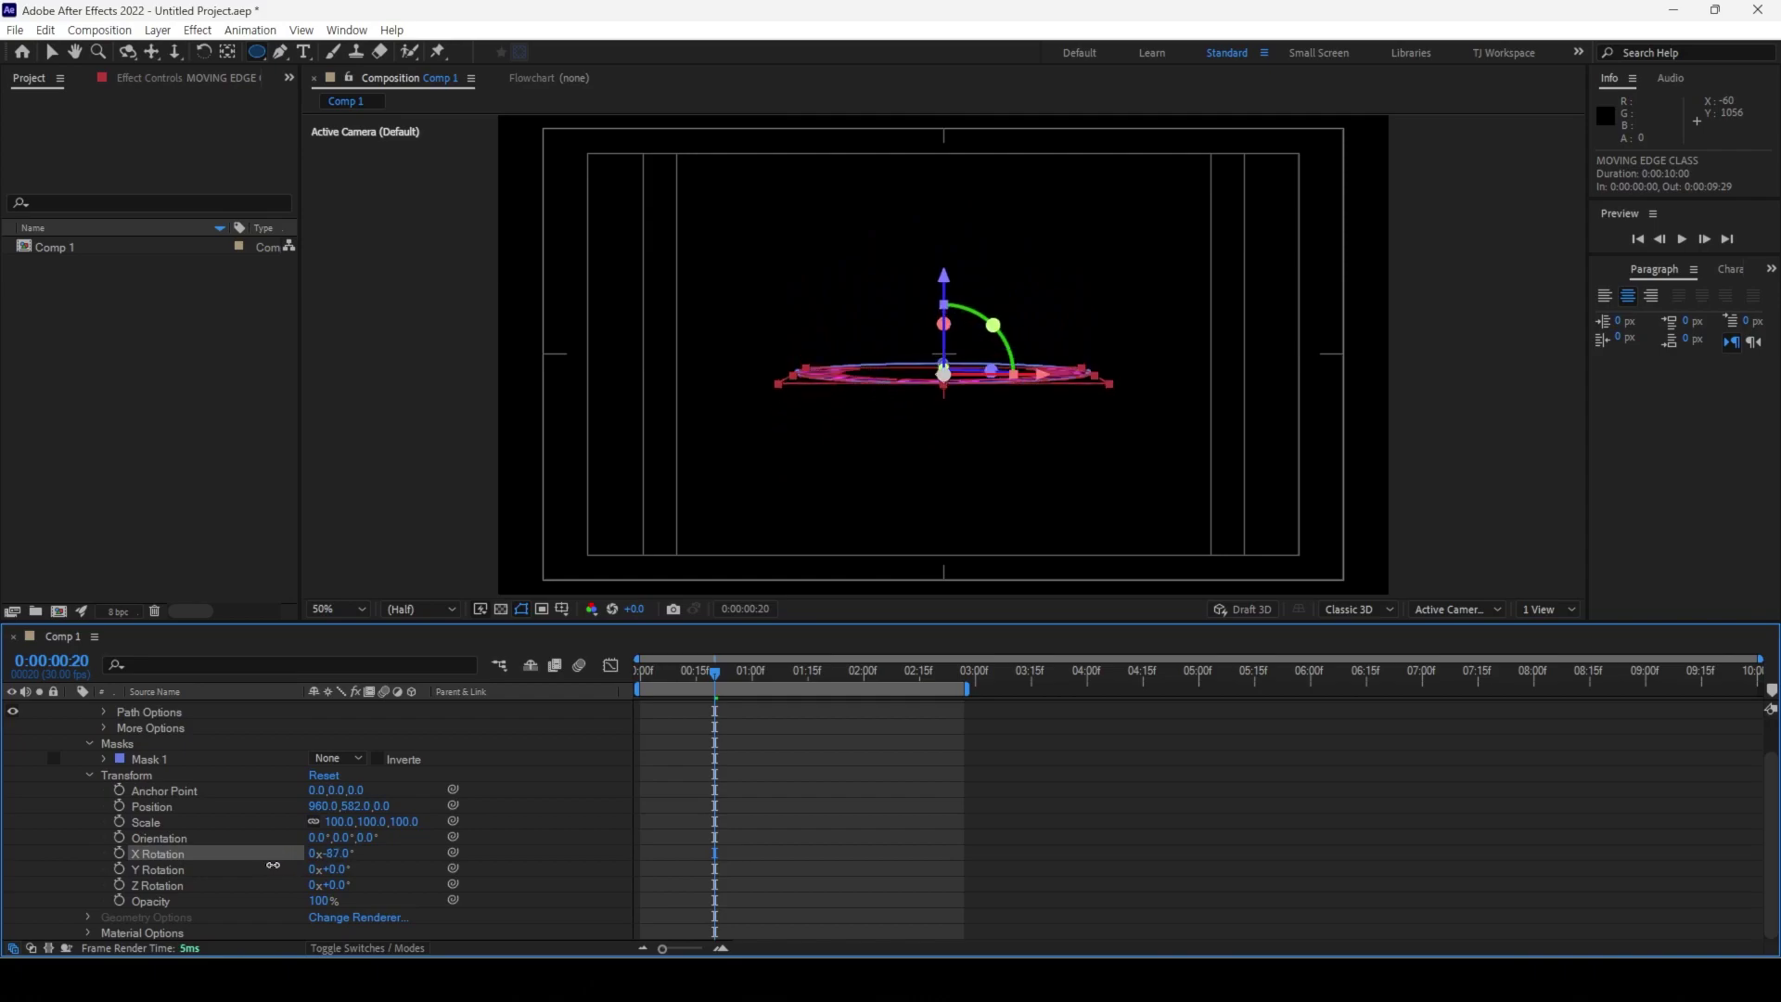
pyautogui.click(336, 855)
pyautogui.write('-90')
pyautogui.press('Return')
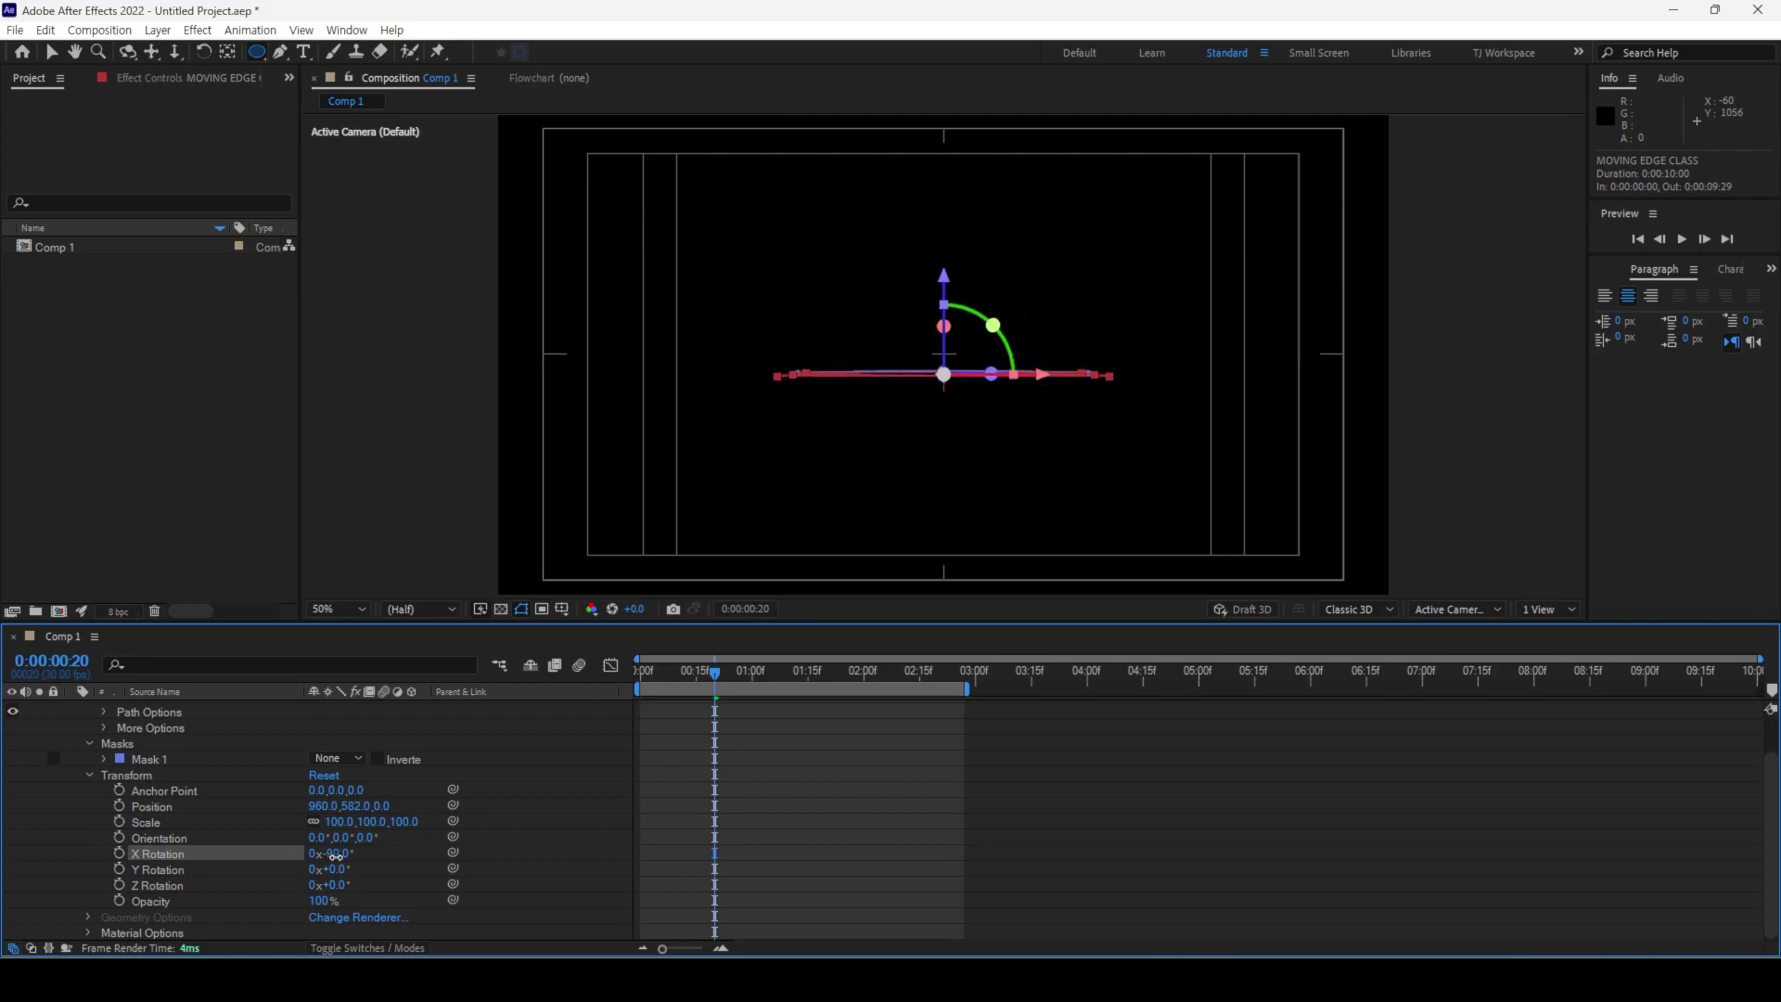
# Step: Set the text layer's X Rotation to -80° so the text circle is seen slightly tilted
pyautogui.click(336, 853)
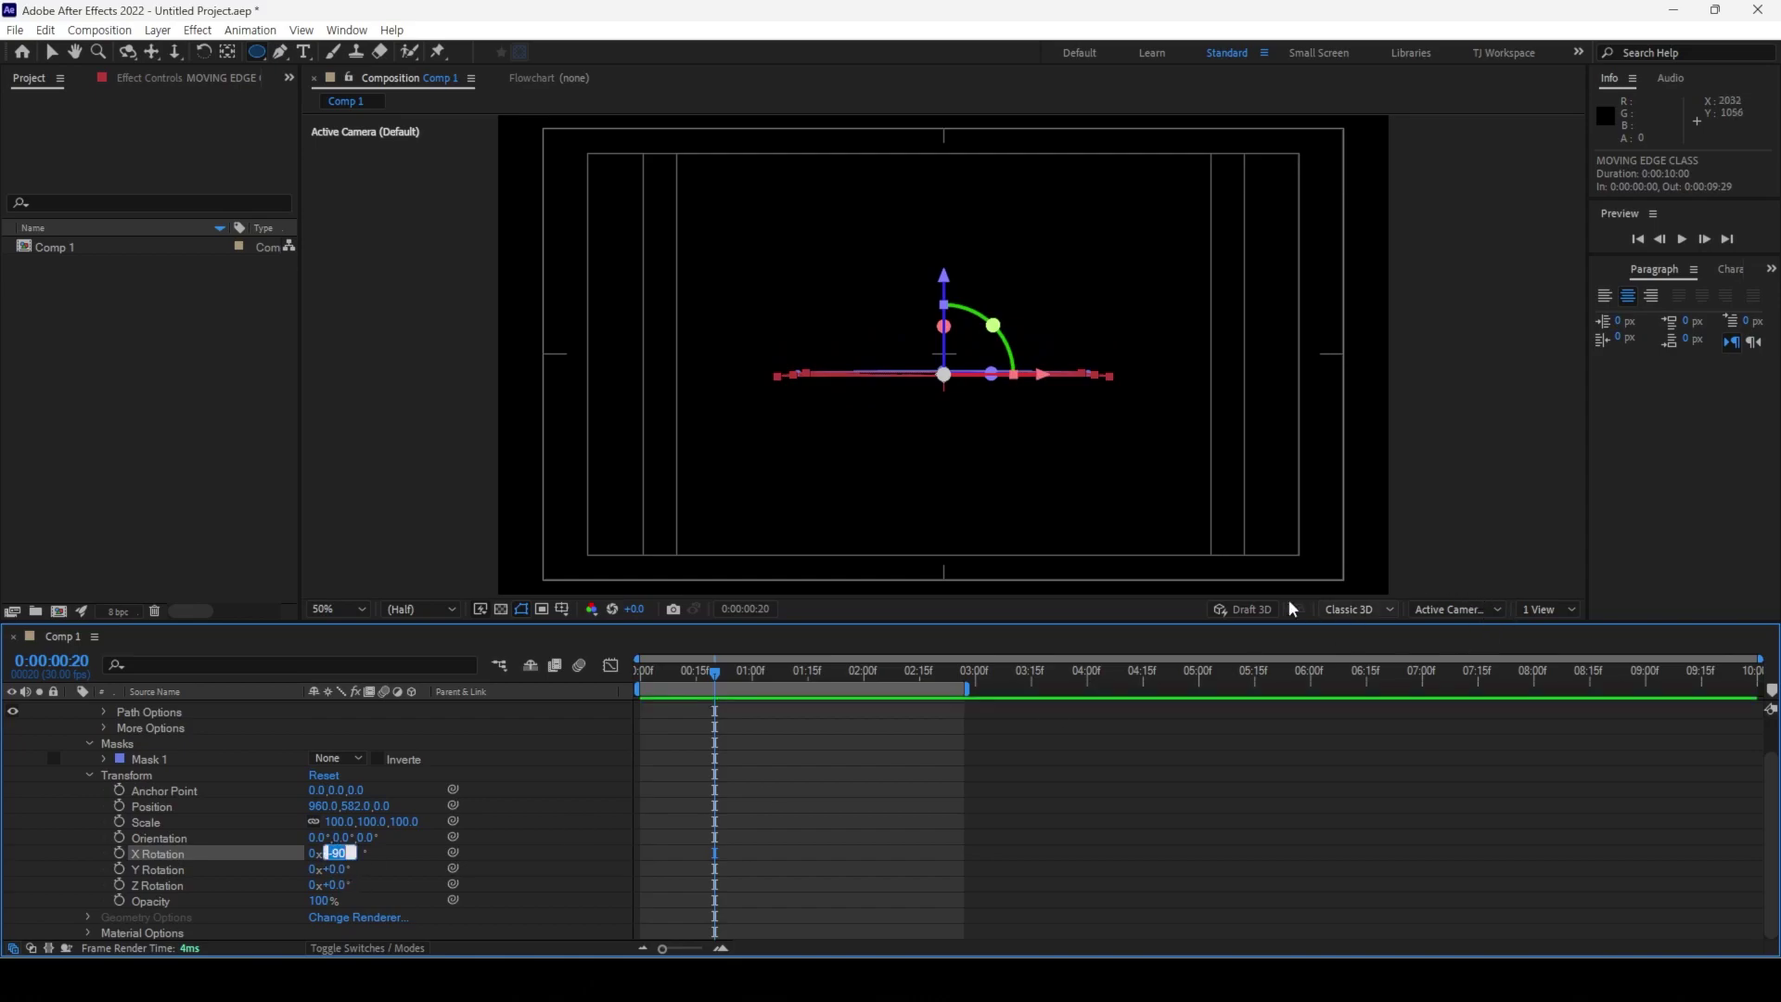
pyautogui.moveTo(338, 854); pyautogui.dragTo(346, 853)
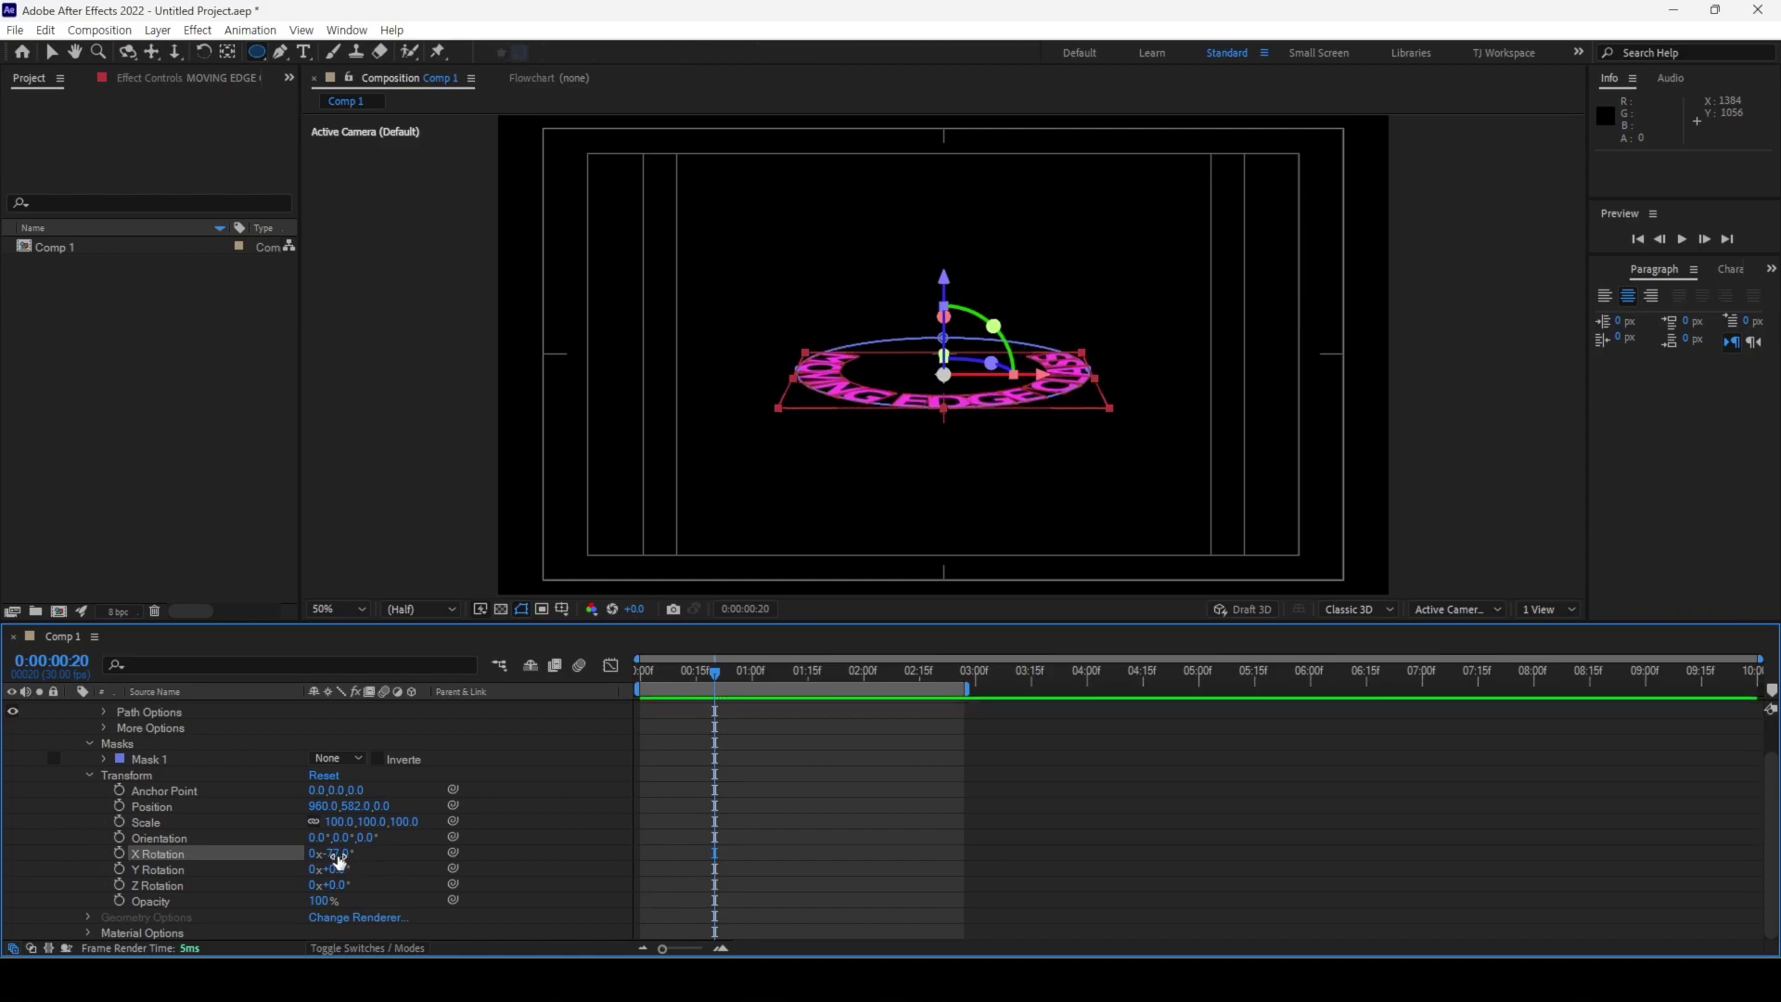
pyautogui.click(332, 853)
pyautogui.write('-80')
pyautogui.press('Return')
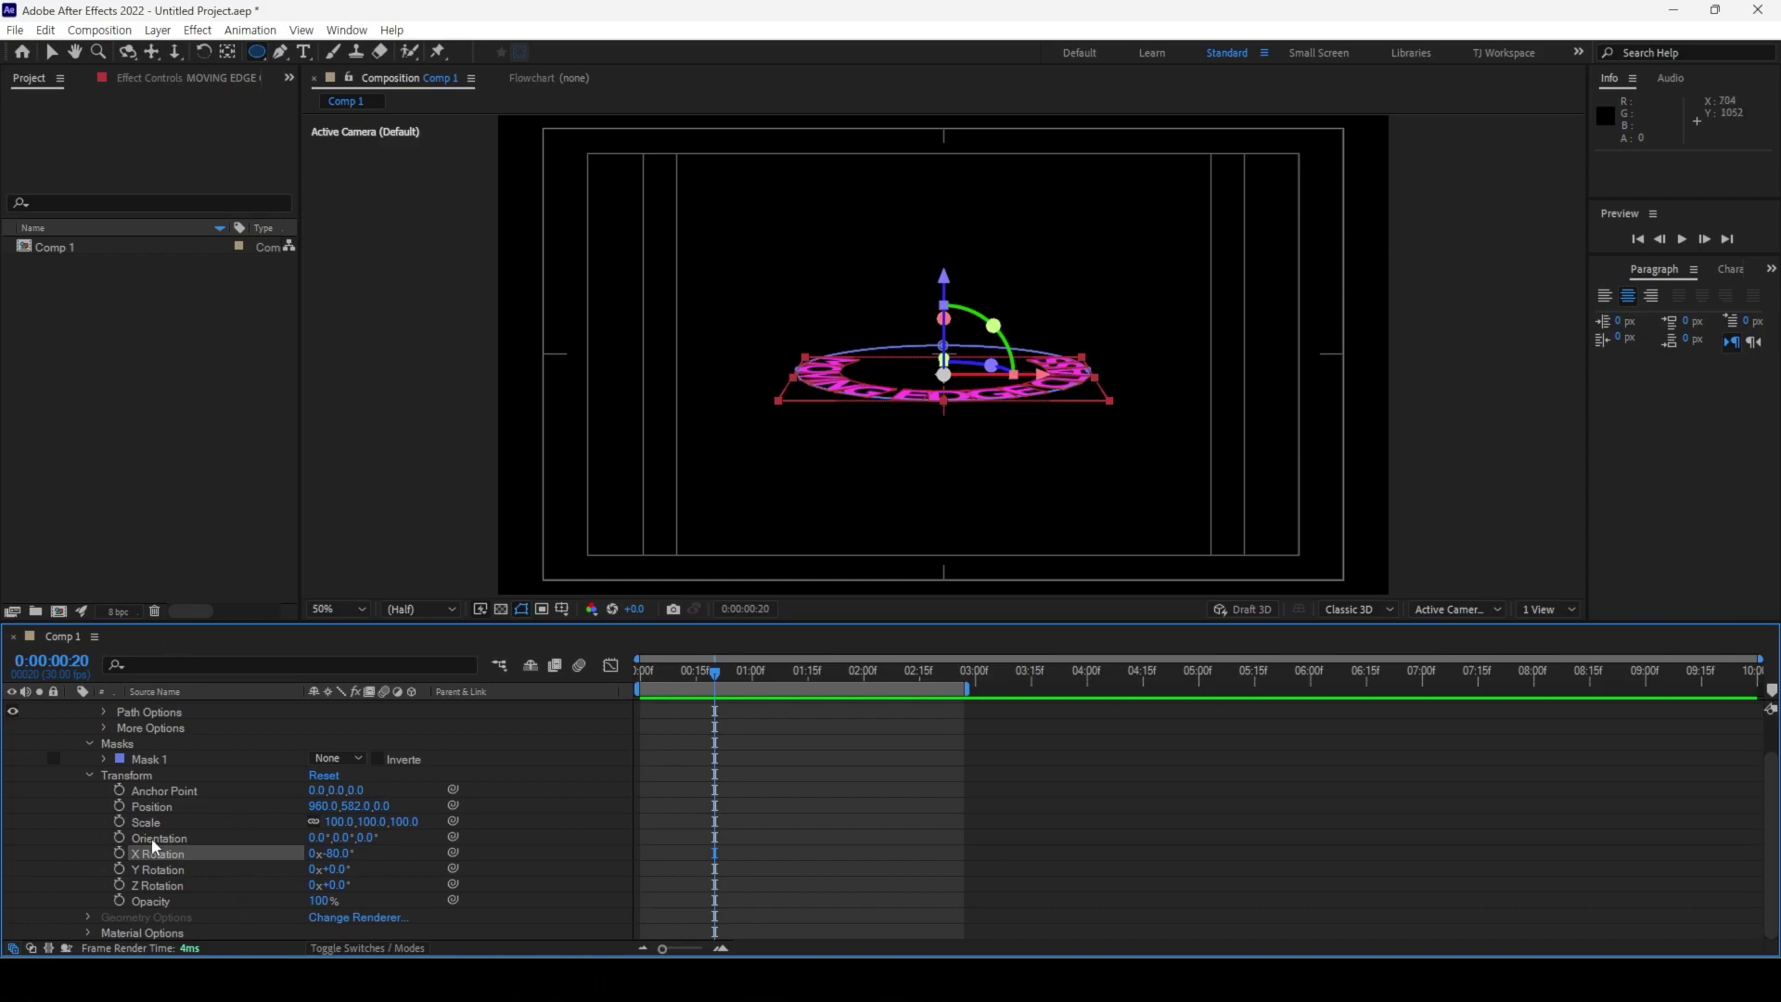
# Step: Add a Rotation animator to the text layer, and deselect the layer
pyautogui.scroll(1, 287, 755)
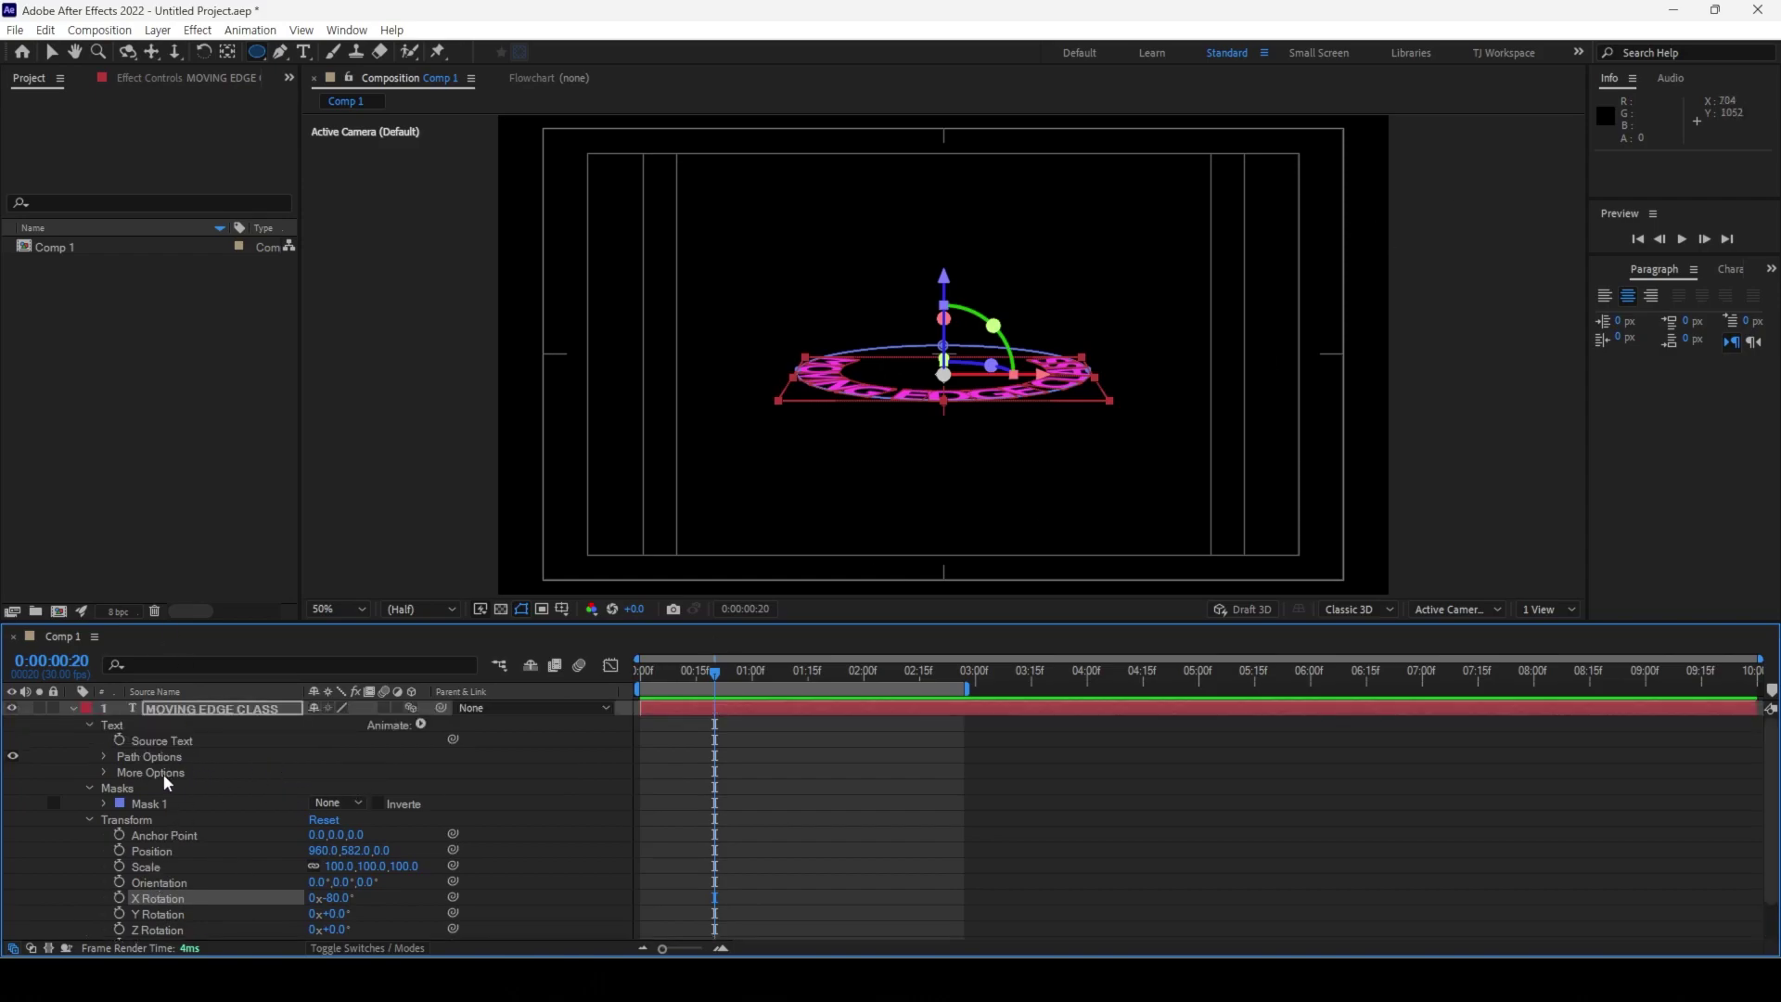
pyautogui.click(421, 725)
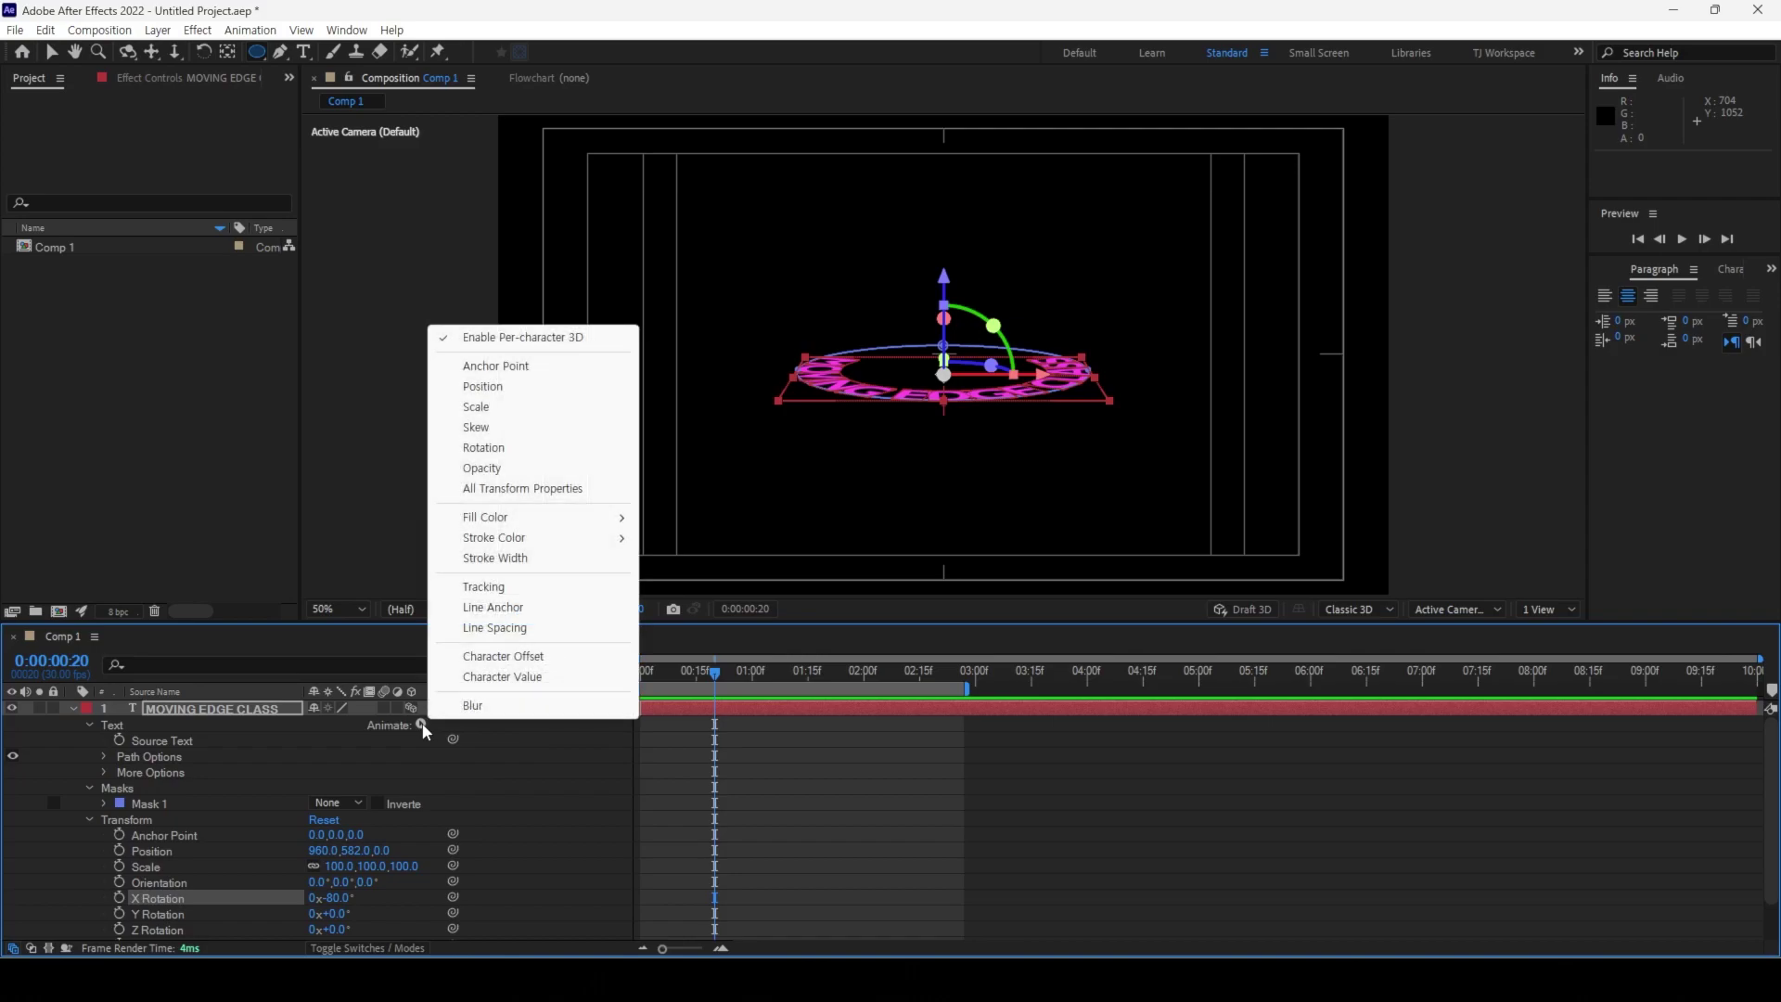
pyautogui.click(510, 452)
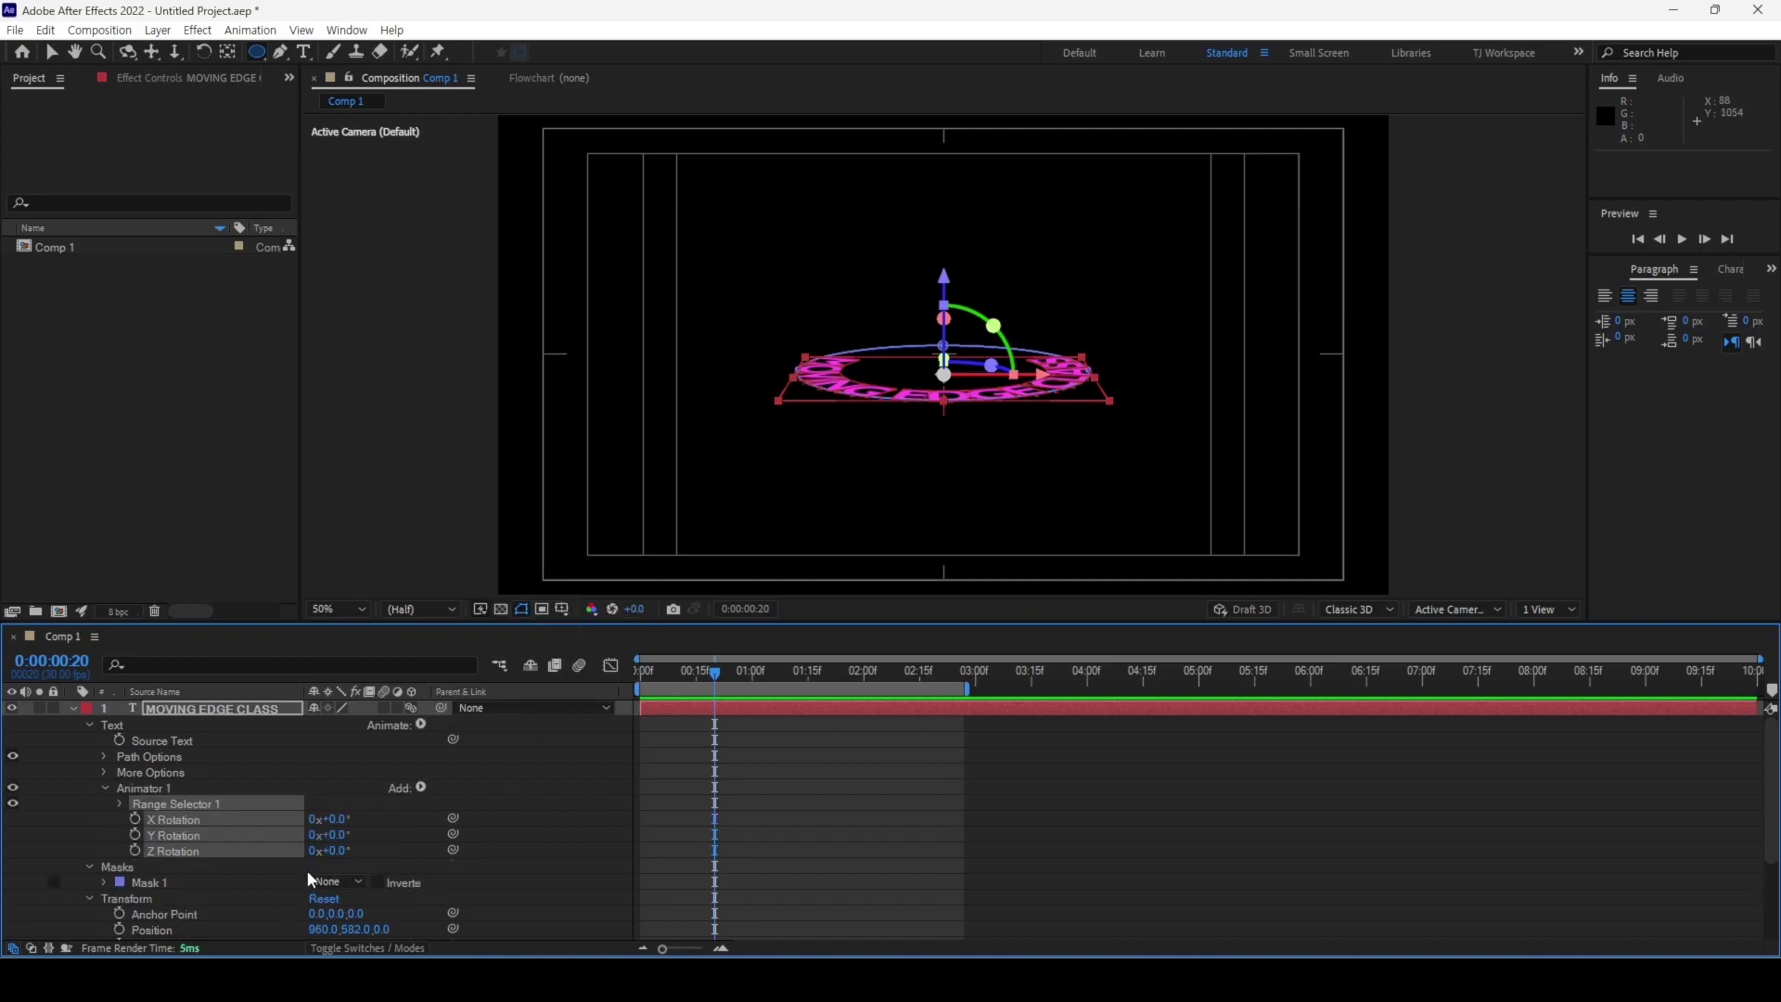
pyautogui.click(381, 823)
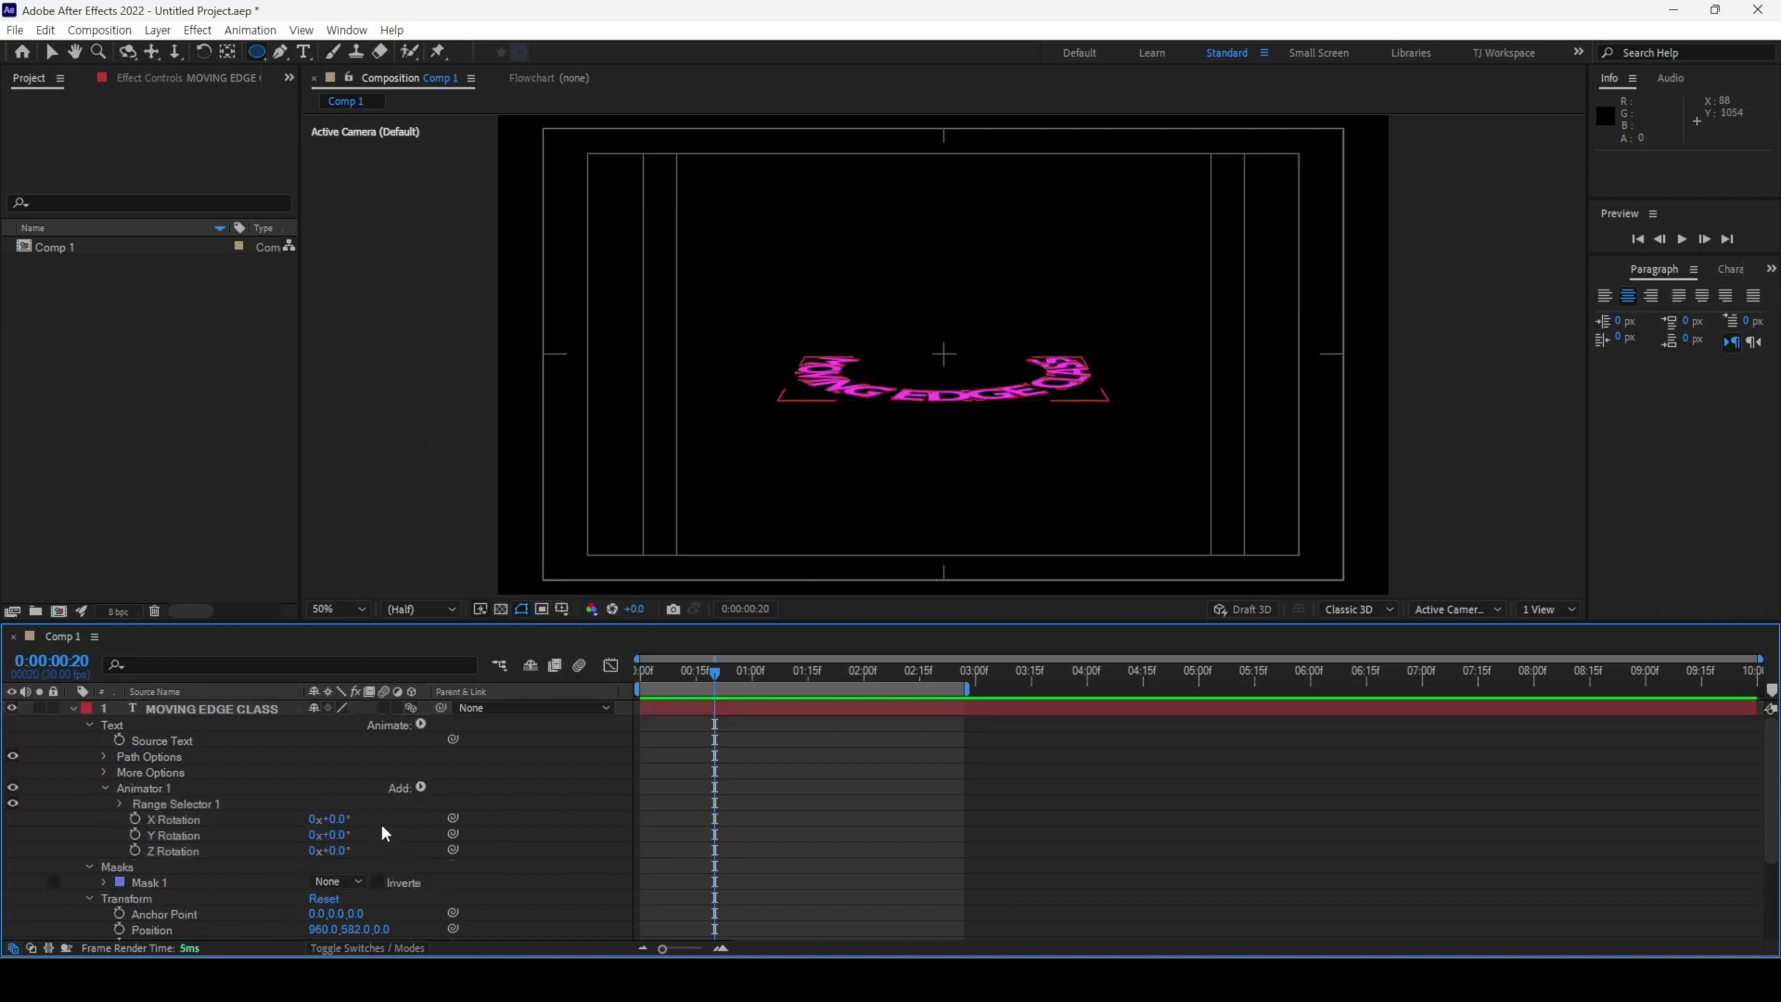
# Step: Set the text animator's X Rotation to 90° so the characters stand upright on the circle
pyautogui.moveTo(338, 822); pyautogui.dragTo(413, 803)
pyautogui.click(332, 819)
pyautogui.write('90')
pyautogui.press('Return')
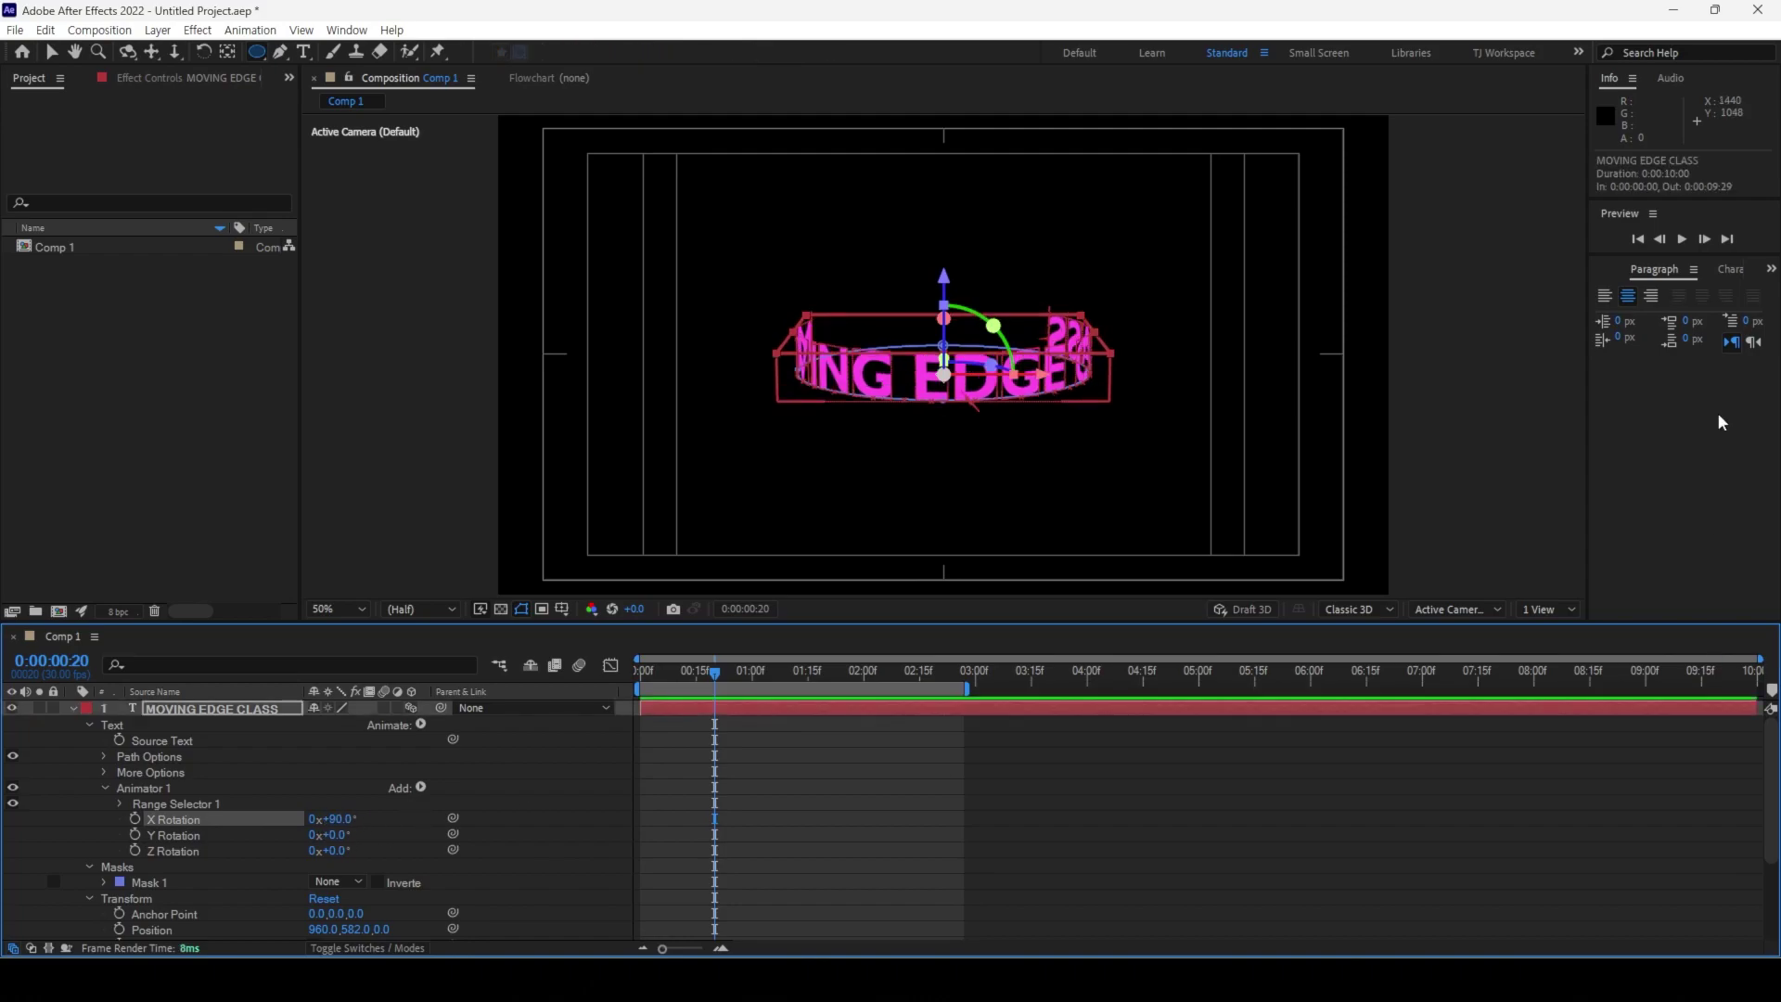
# Step: Expand the Path Options and try various negative First Margin values to move the text around the ring
pyautogui.click(105, 755)
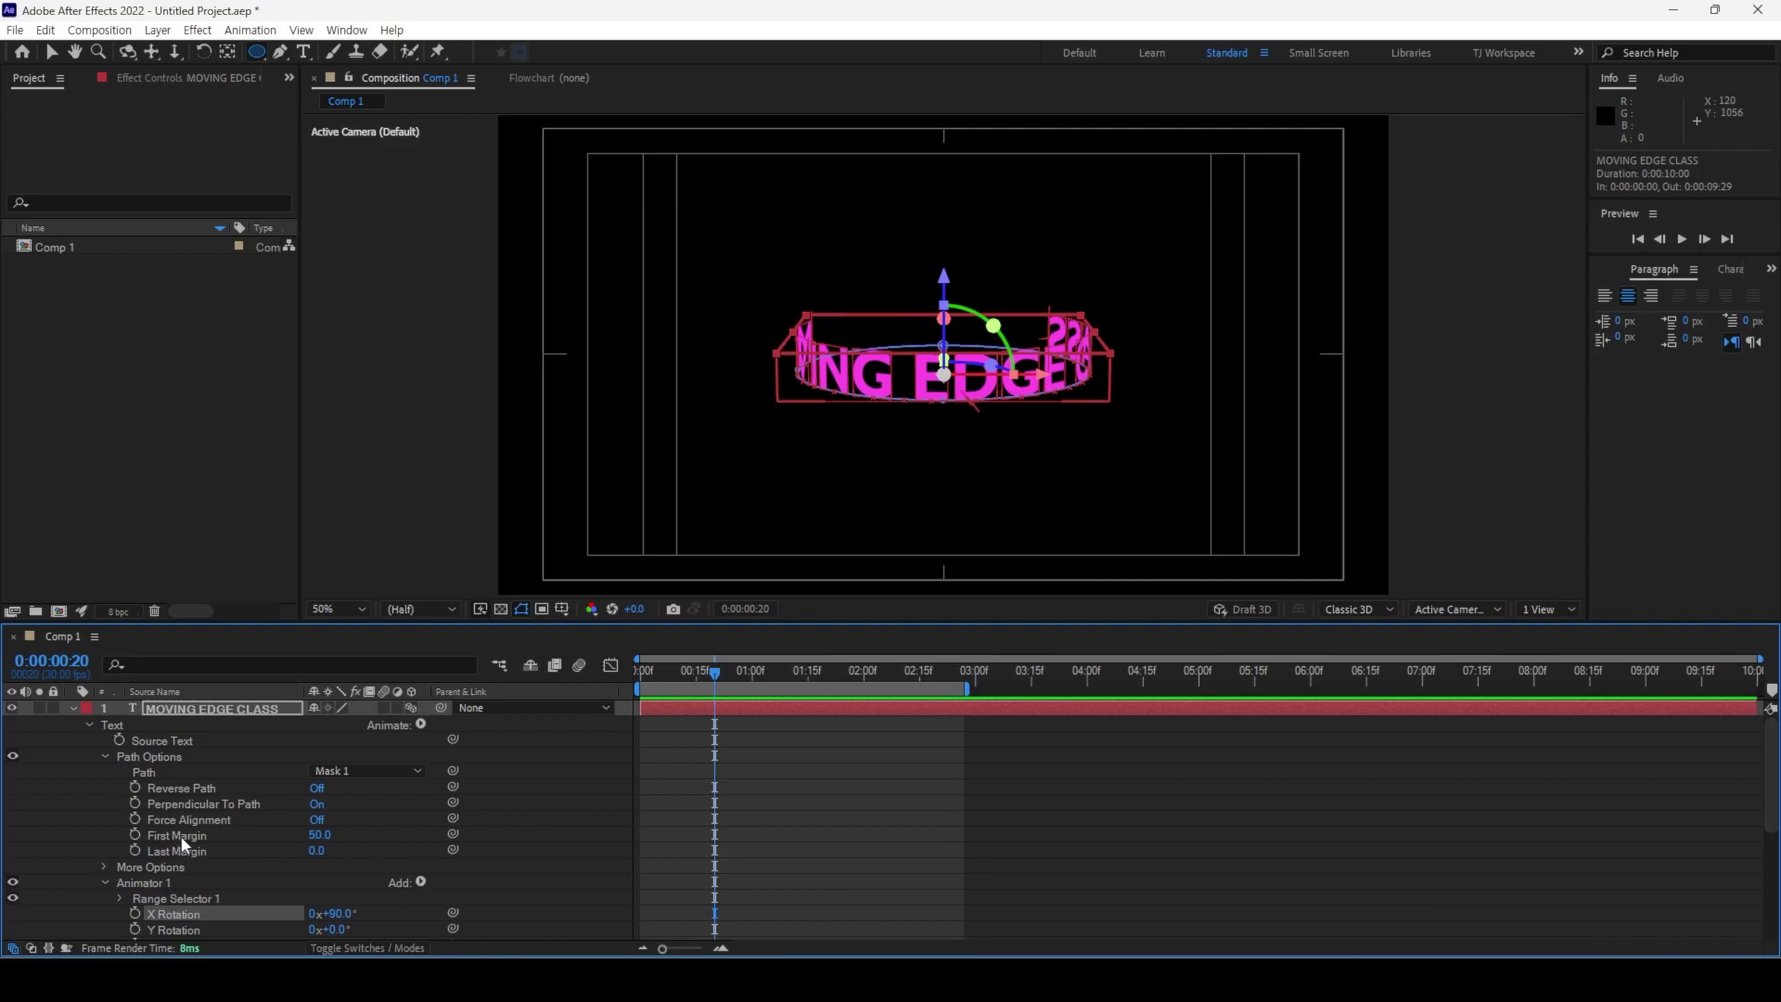
pyautogui.click(181, 837)
pyautogui.moveTo(313, 840); pyautogui.dragTo(5, 794)
pyautogui.click(324, 835)
pyautogui.write('-1080')
pyautogui.press('Return')
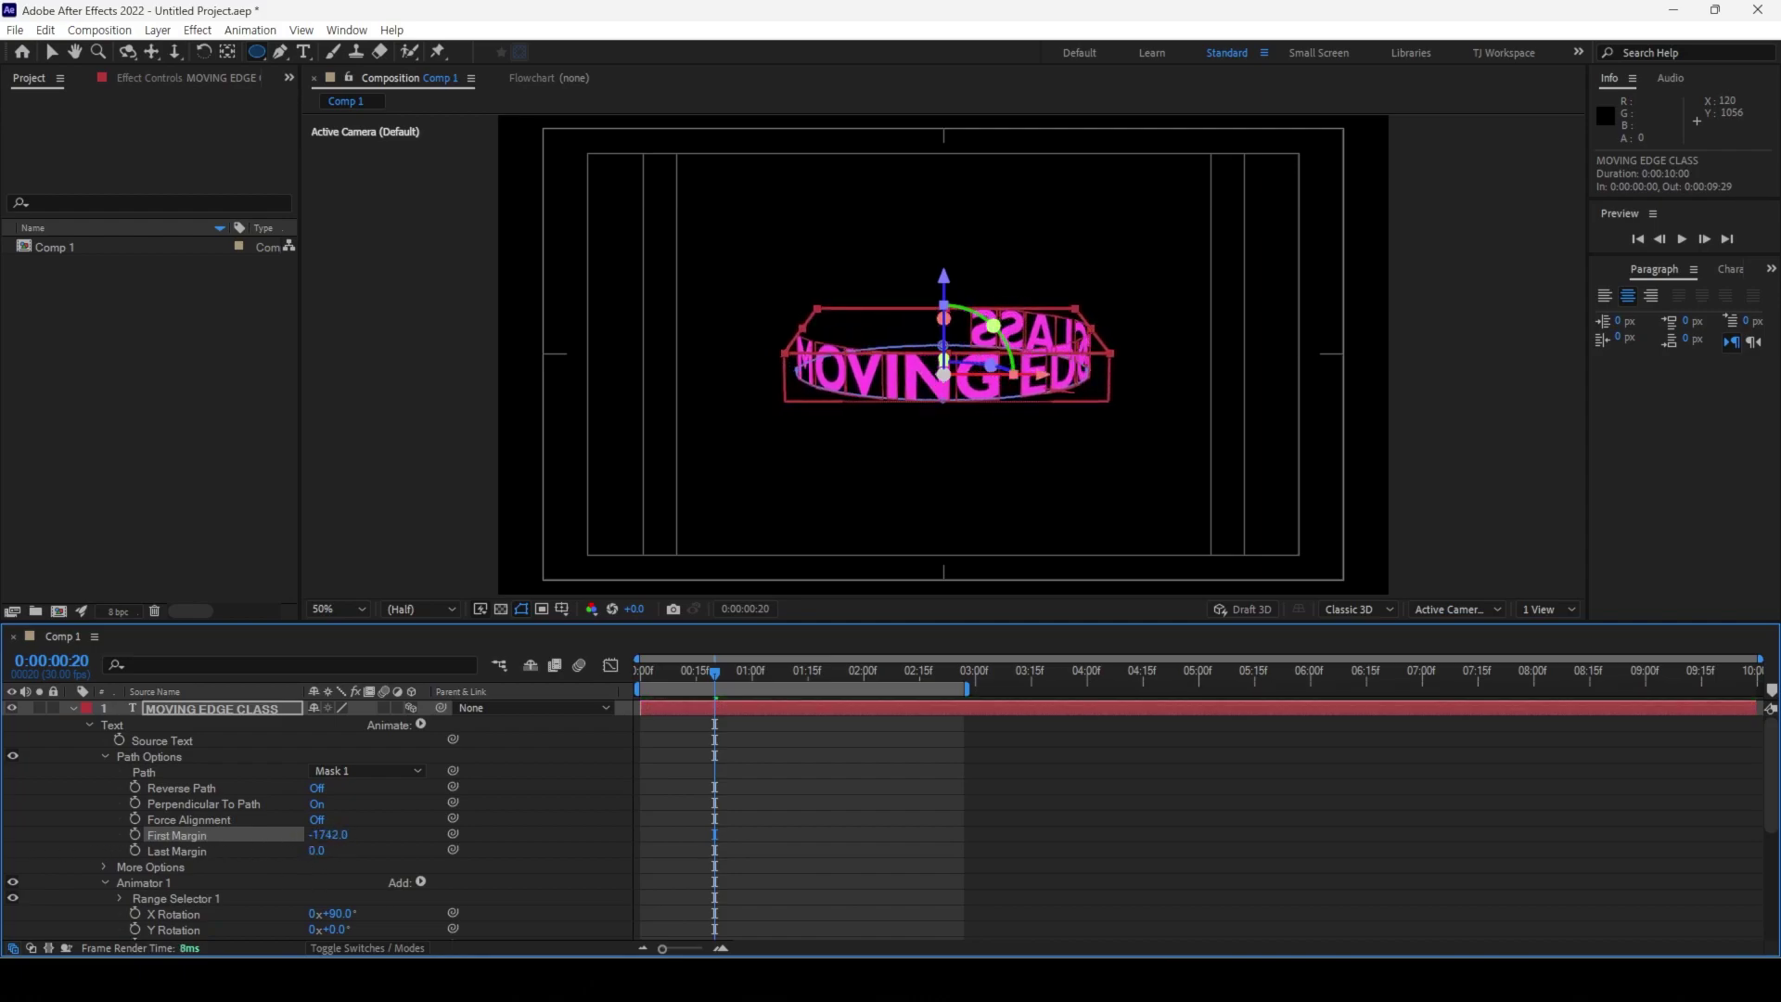
pyautogui.moveTo(5, 794); pyautogui.dragTo(286, 794)
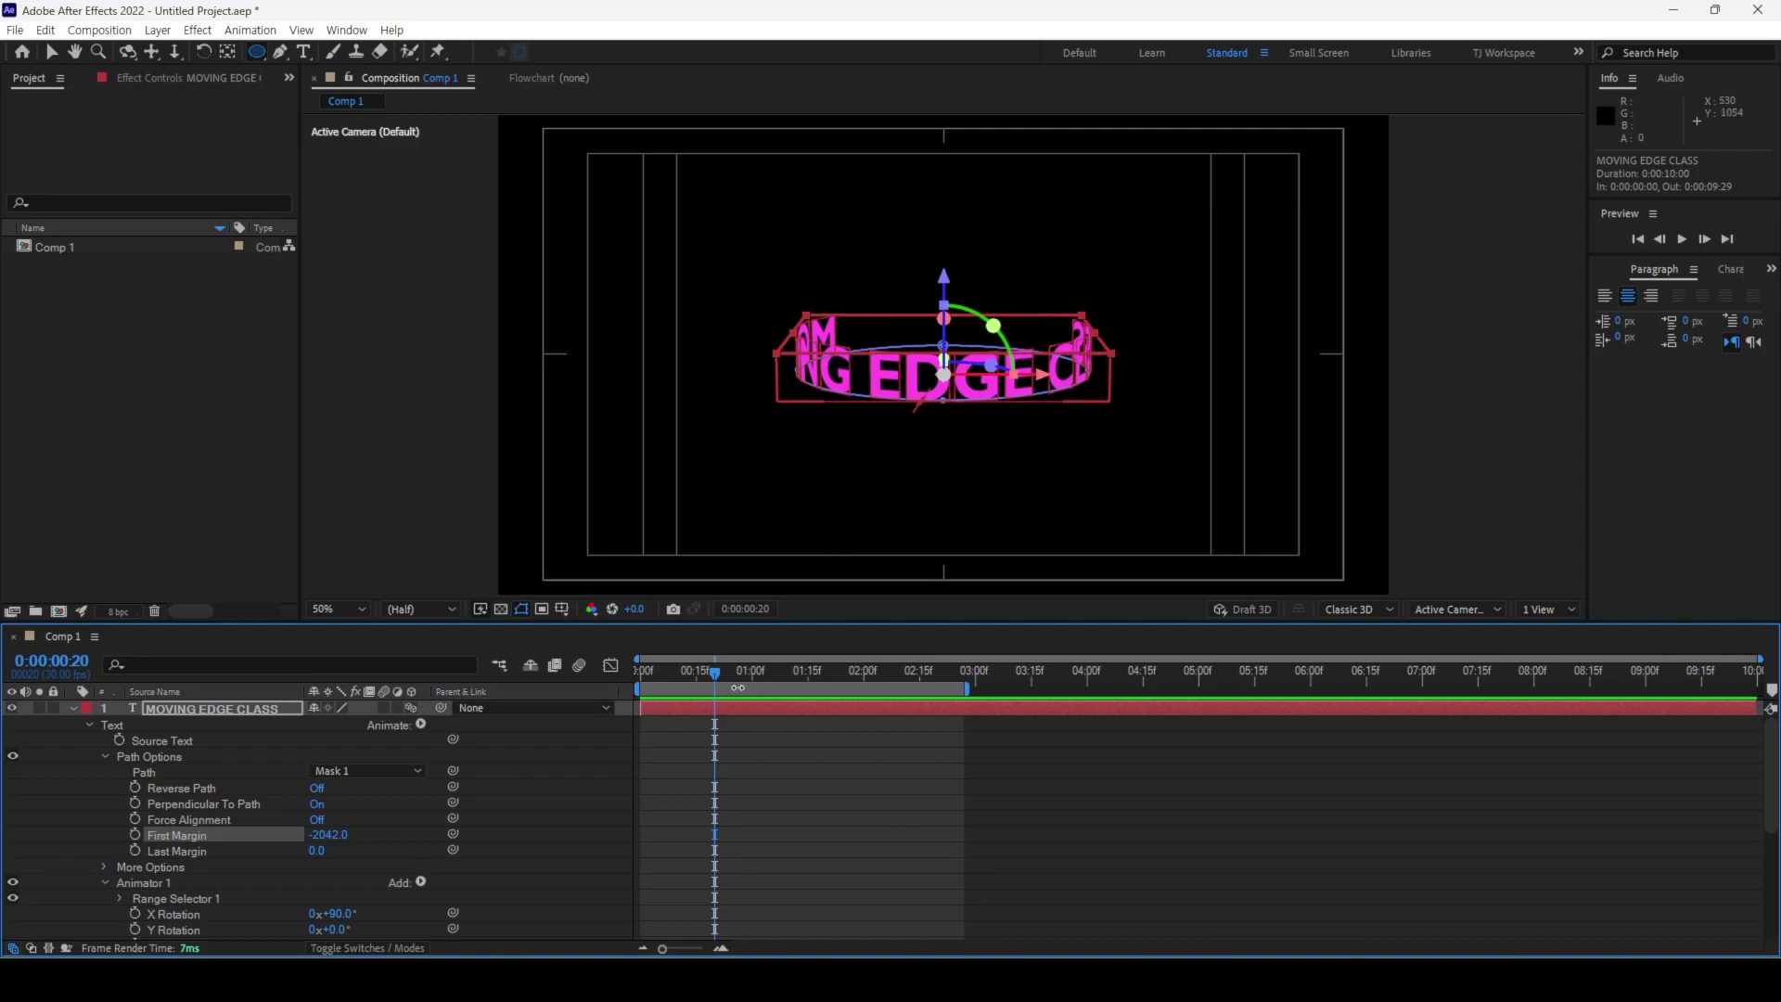
# Step: Animate First Margin with keyframes at the start of the timeline and at 0:00:05:00, ending at -3524
pyautogui.moveTo(714, 675); pyautogui.dragTo(640, 676)
pyautogui.moveTo(322, 835); pyautogui.dragTo(1352, 847)
pyautogui.click(135, 834)
pyautogui.moveTo(642, 676); pyautogui.dragTo(1201, 703)
pyautogui.moveTo(317, 834); pyautogui.dragTo(109, 866)
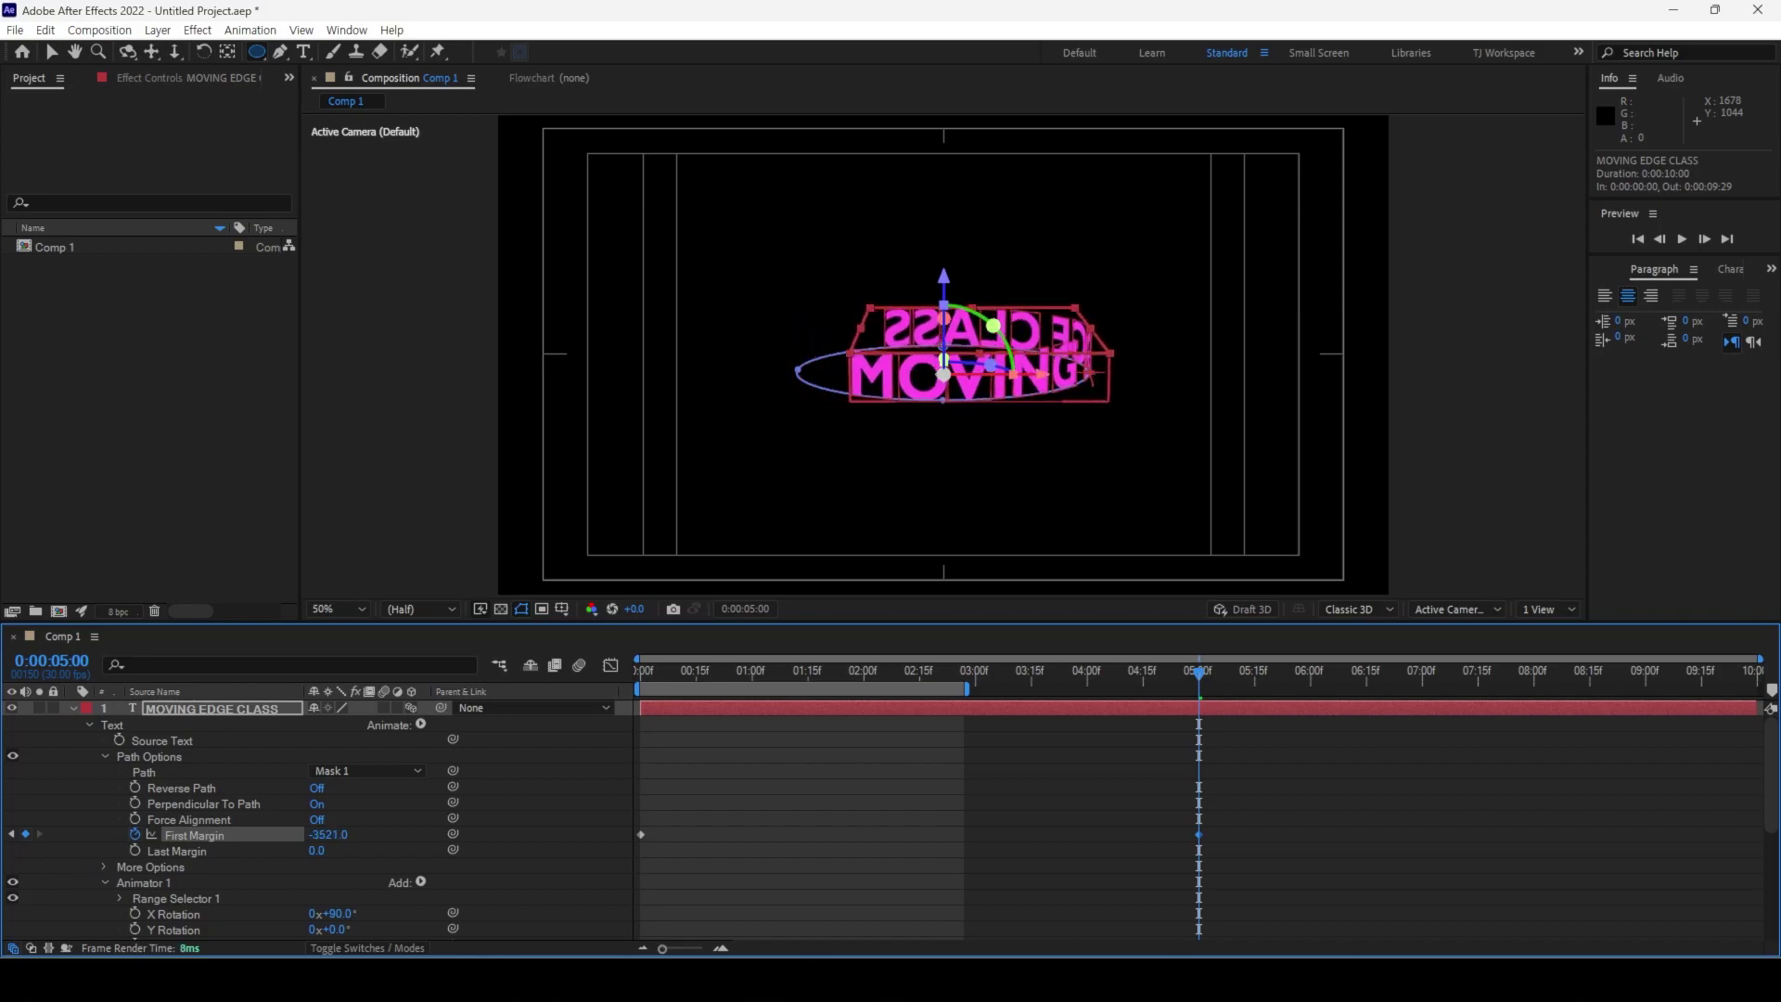
# Step: Extend the work area's end past the five-second keyframe, and preview the rotating ring text
pyautogui.moveTo(969, 690); pyautogui.dragTo(1294, 689)
pyautogui.press('space')
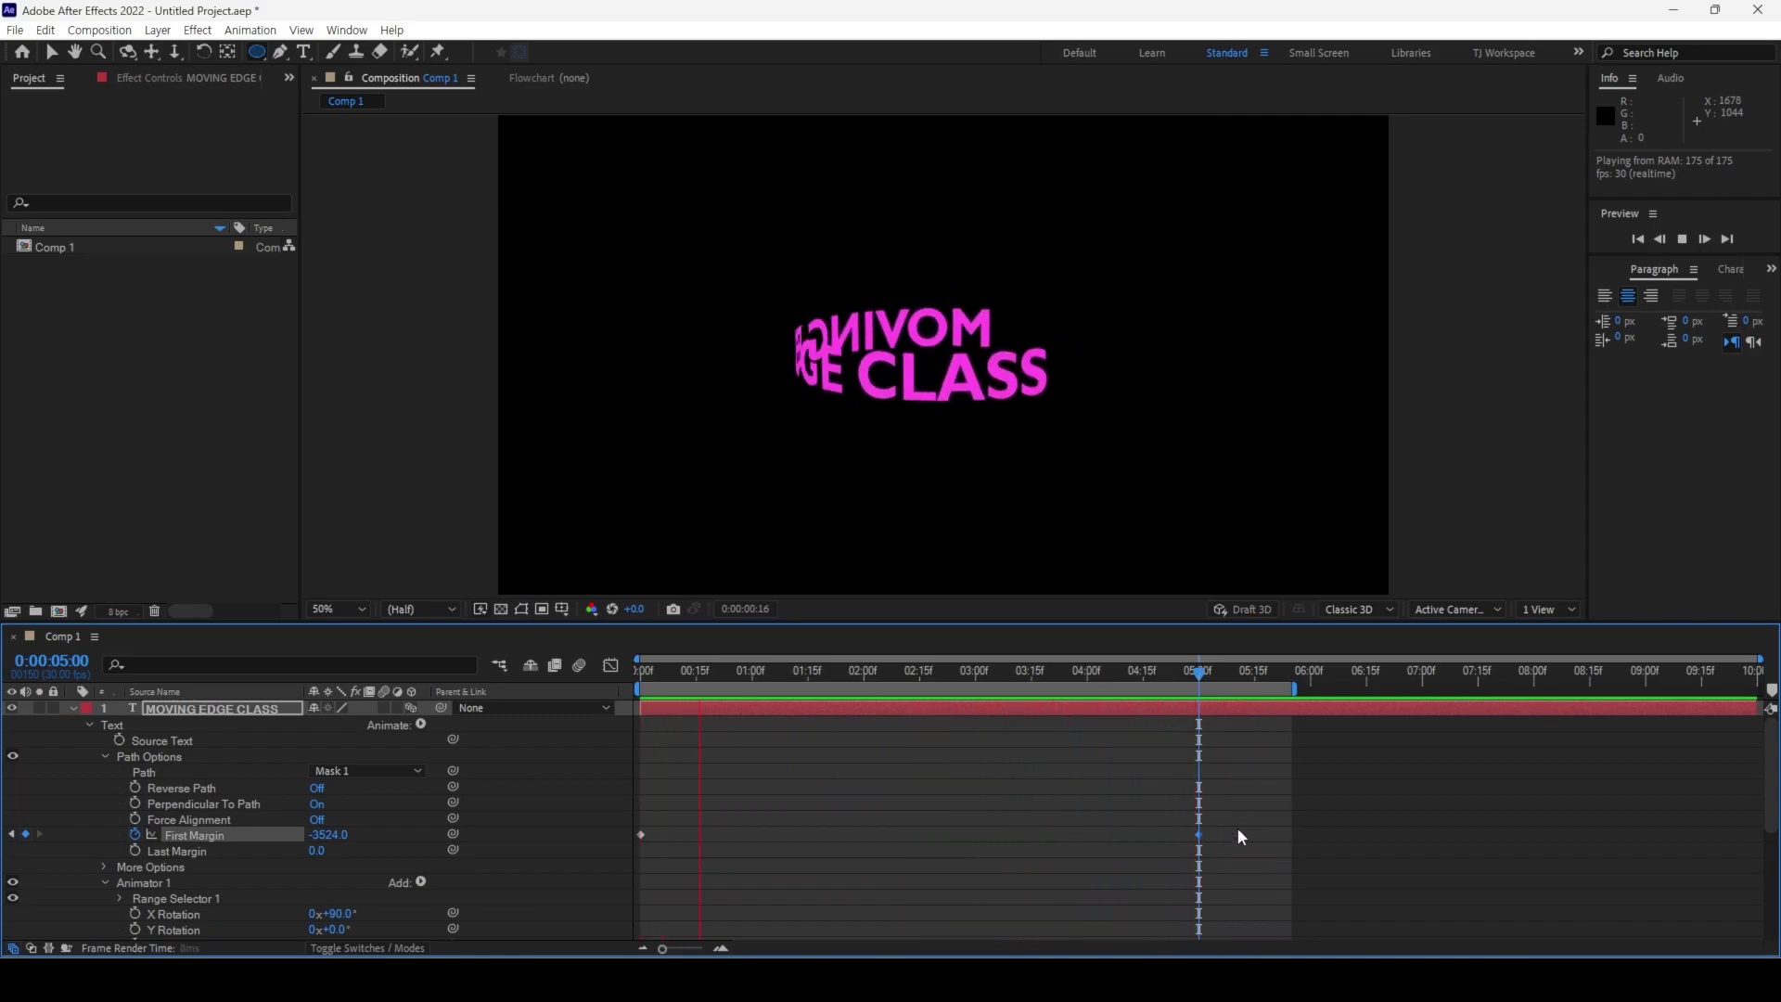
pyautogui.press('space')
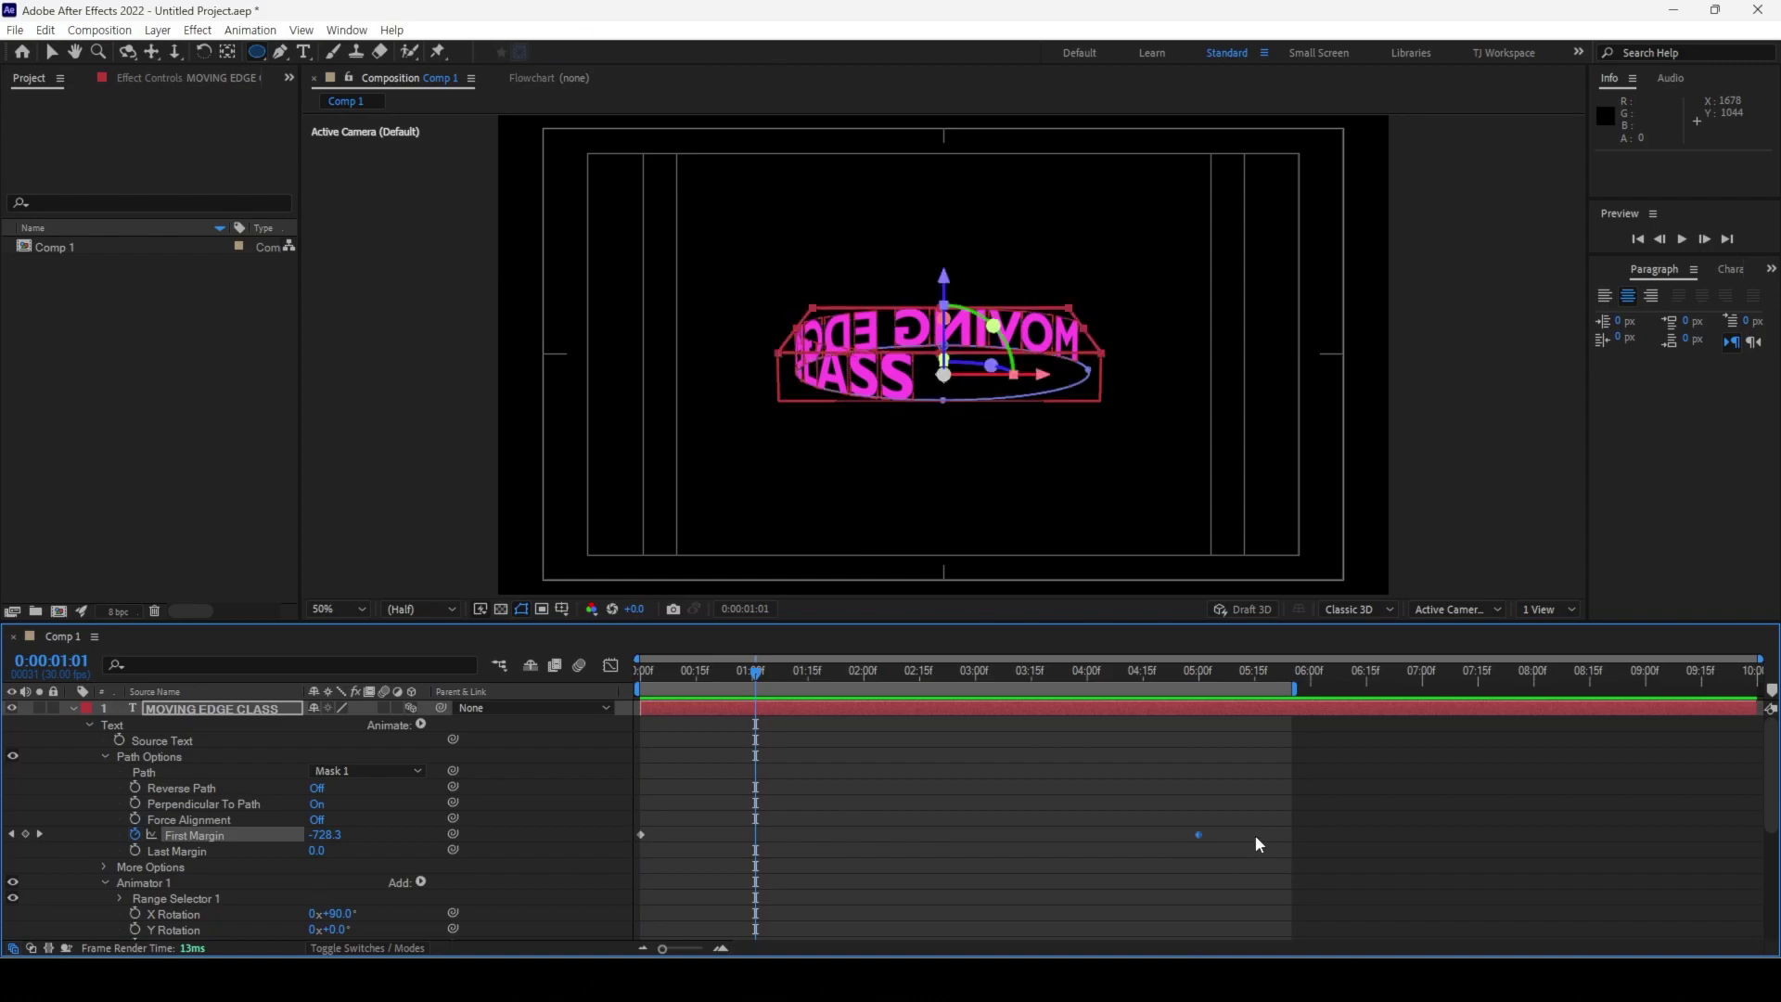